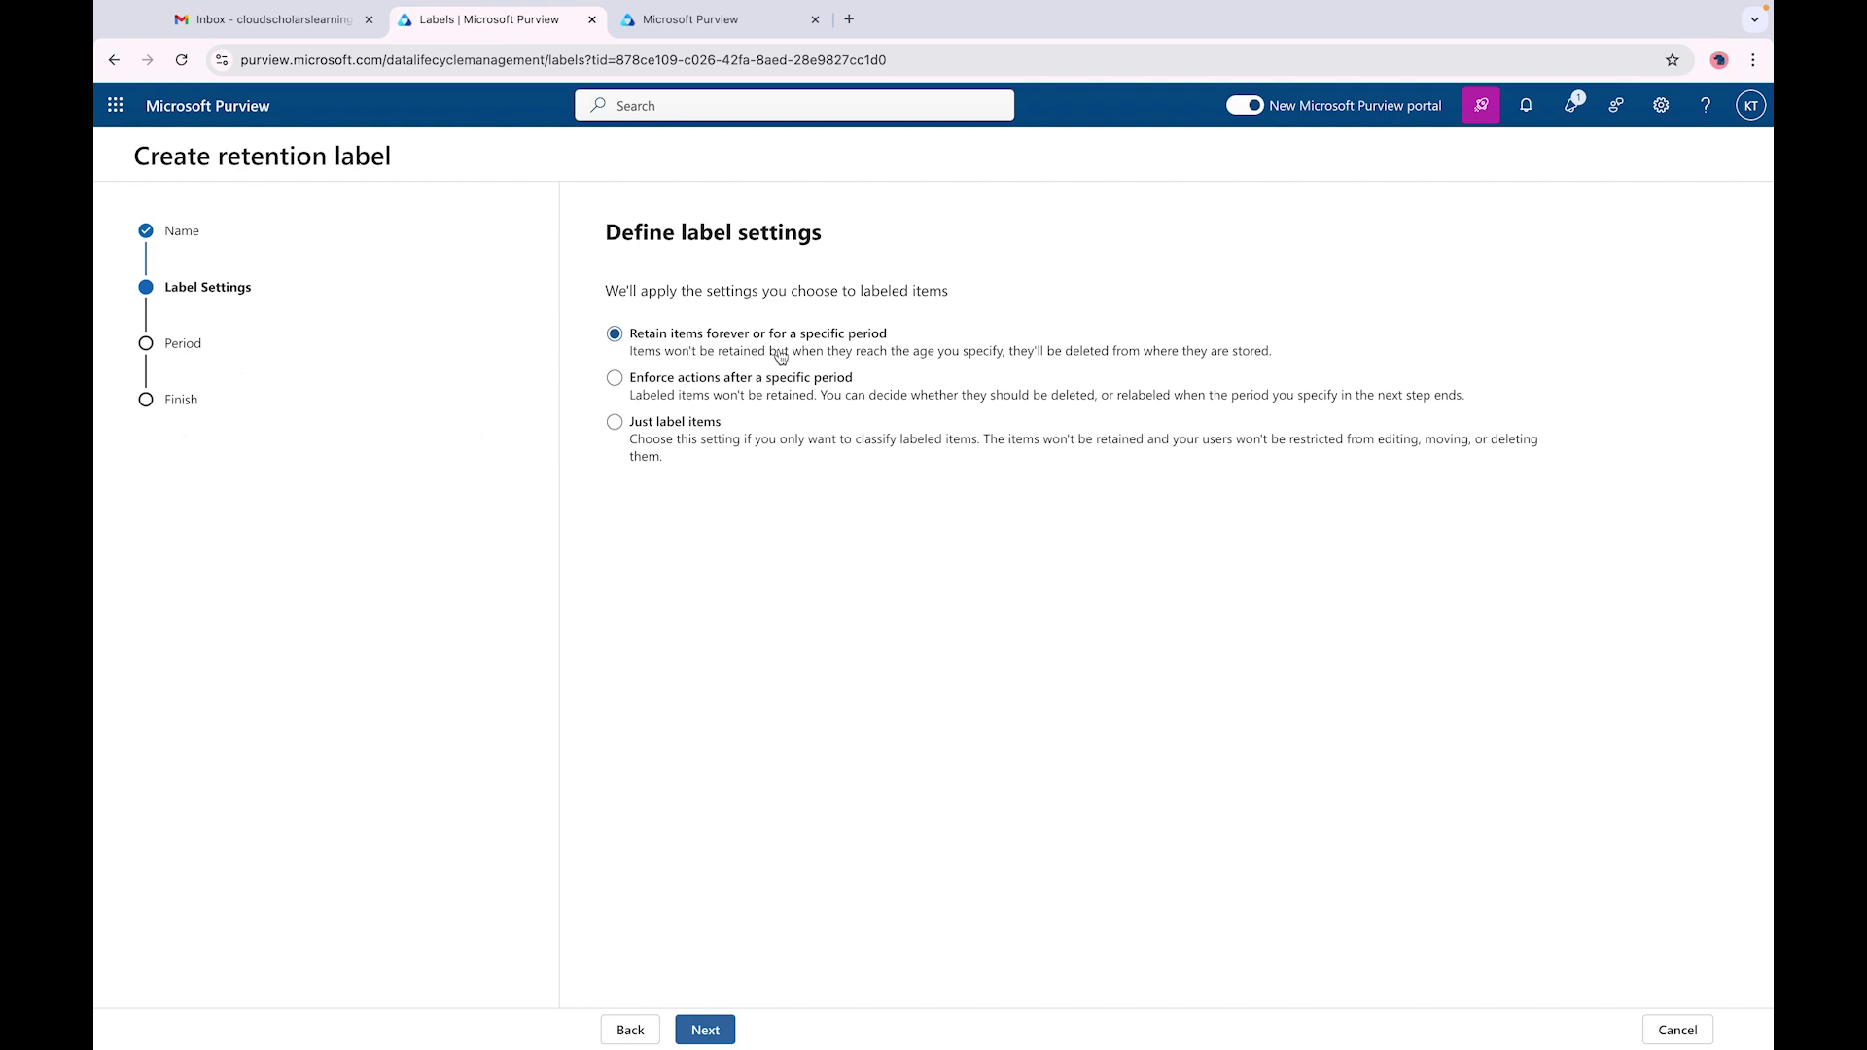
- Examine the label's retention length choices, the events that can start the period, and the form for a new event type
left_click(710, 1030)
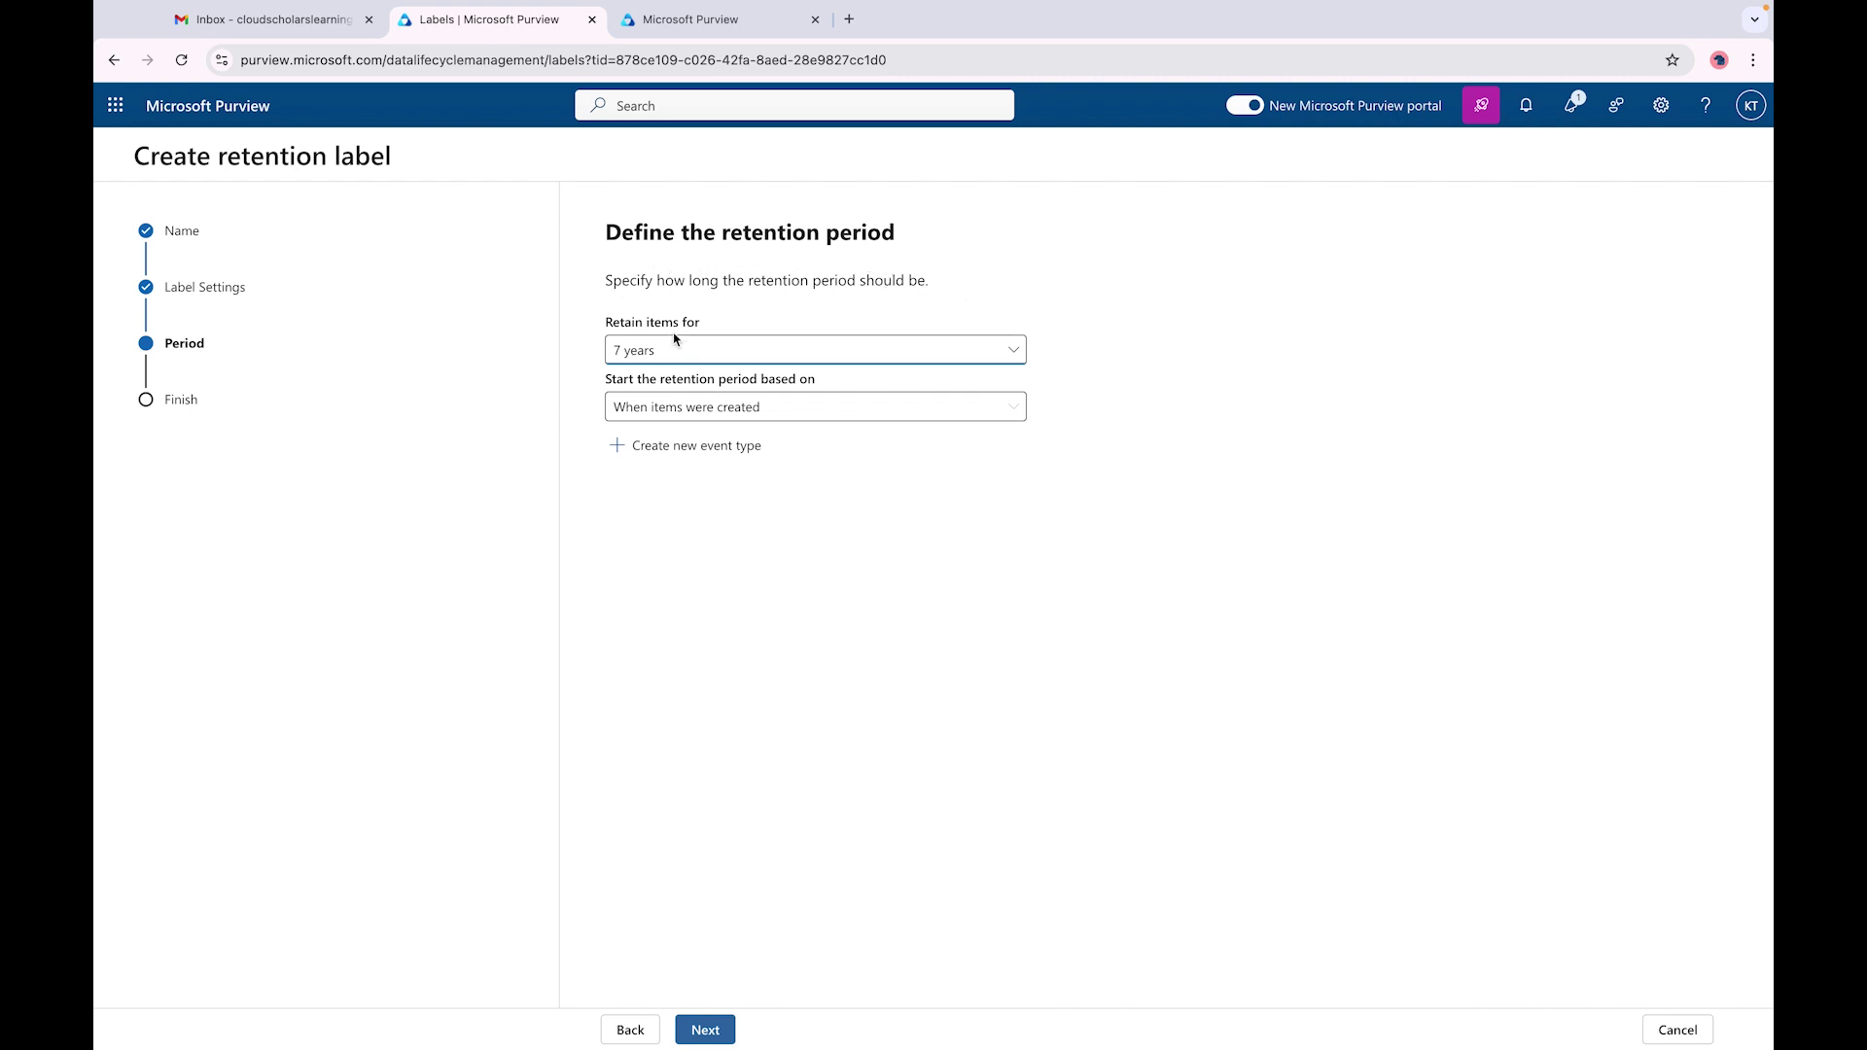
left_click(821, 361)
left_click(820, 359)
left_click(776, 415)
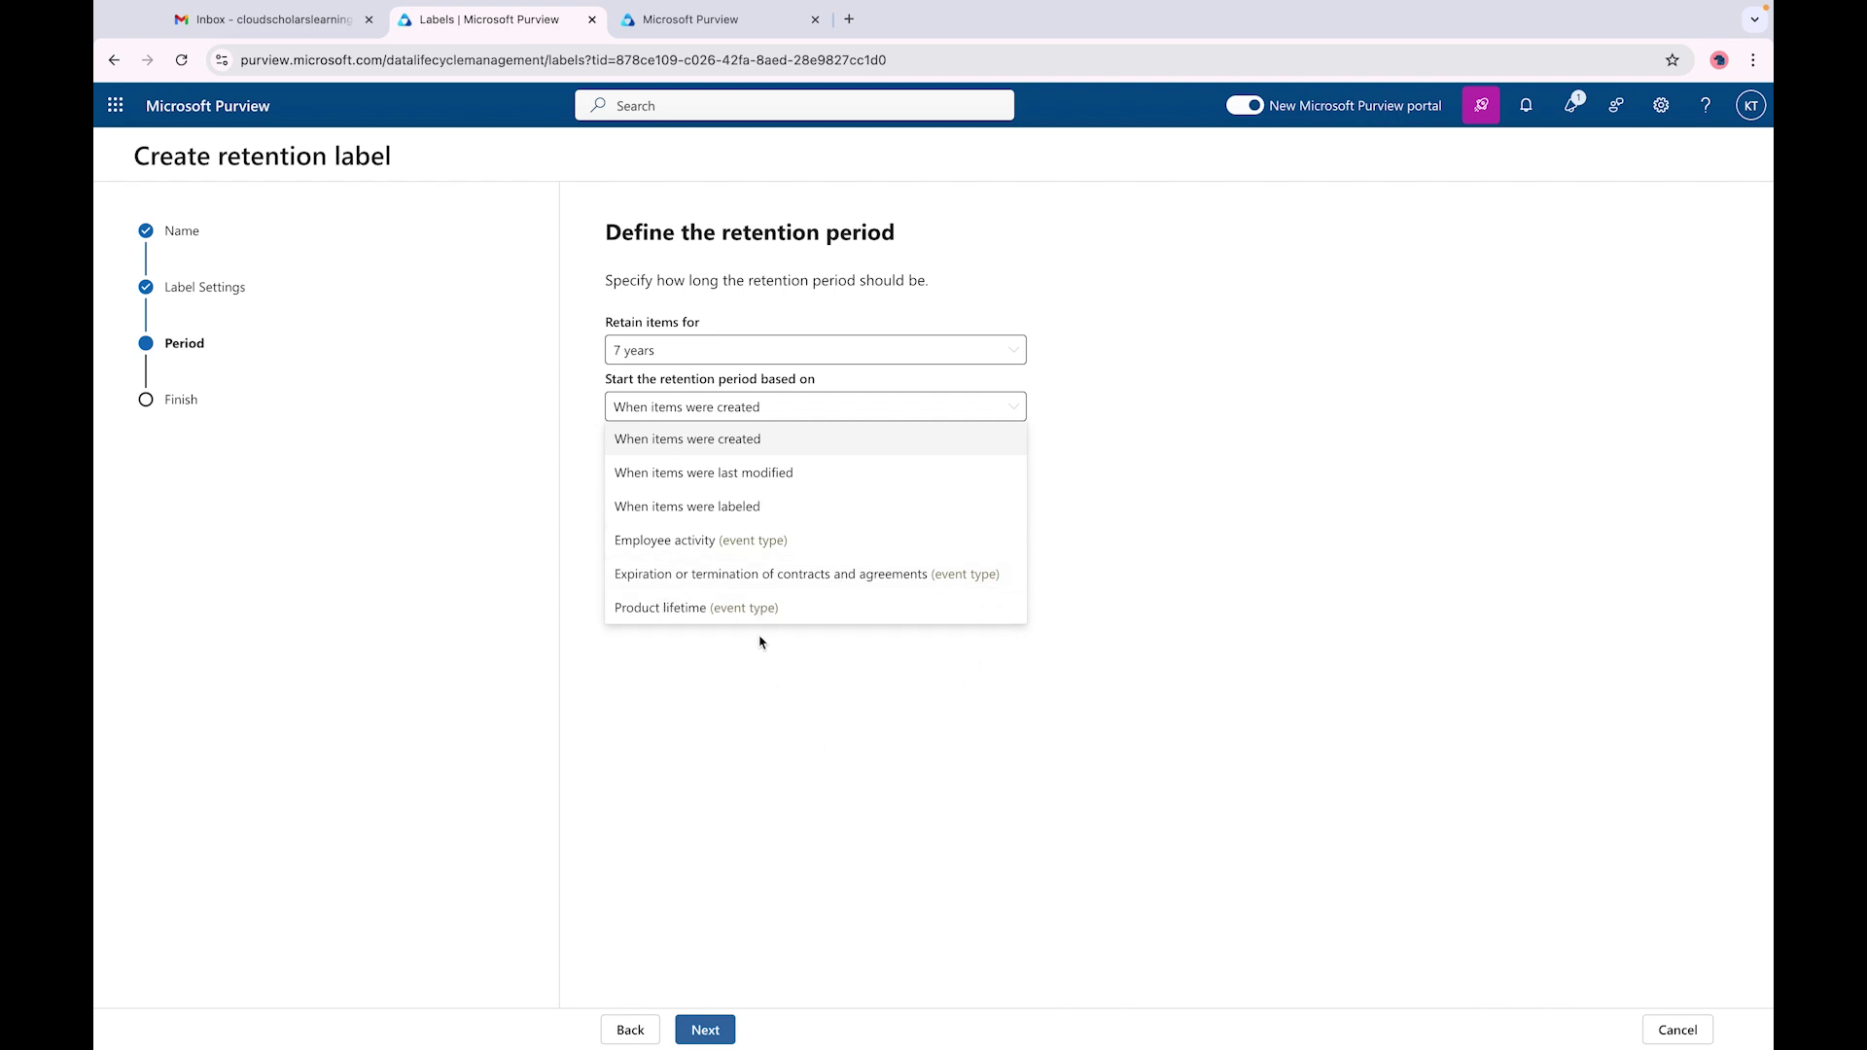
left_click(978, 719)
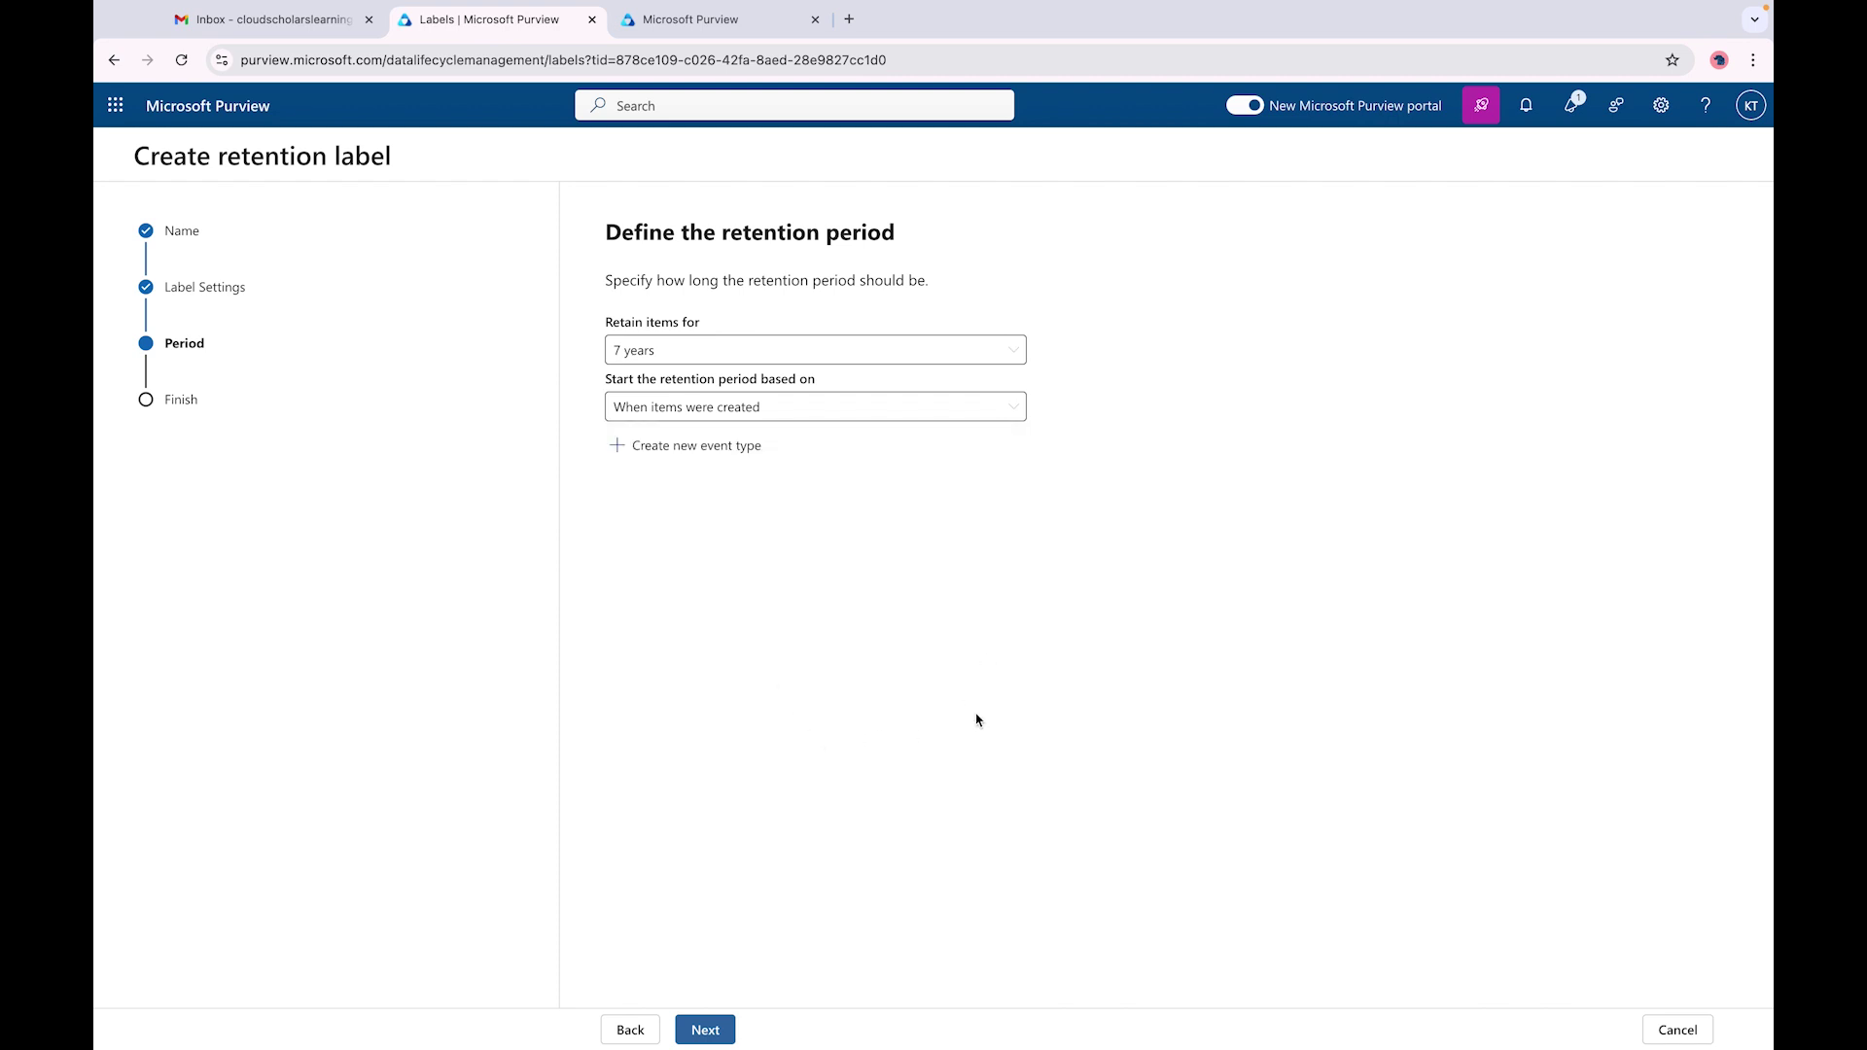
left_click(661, 446)
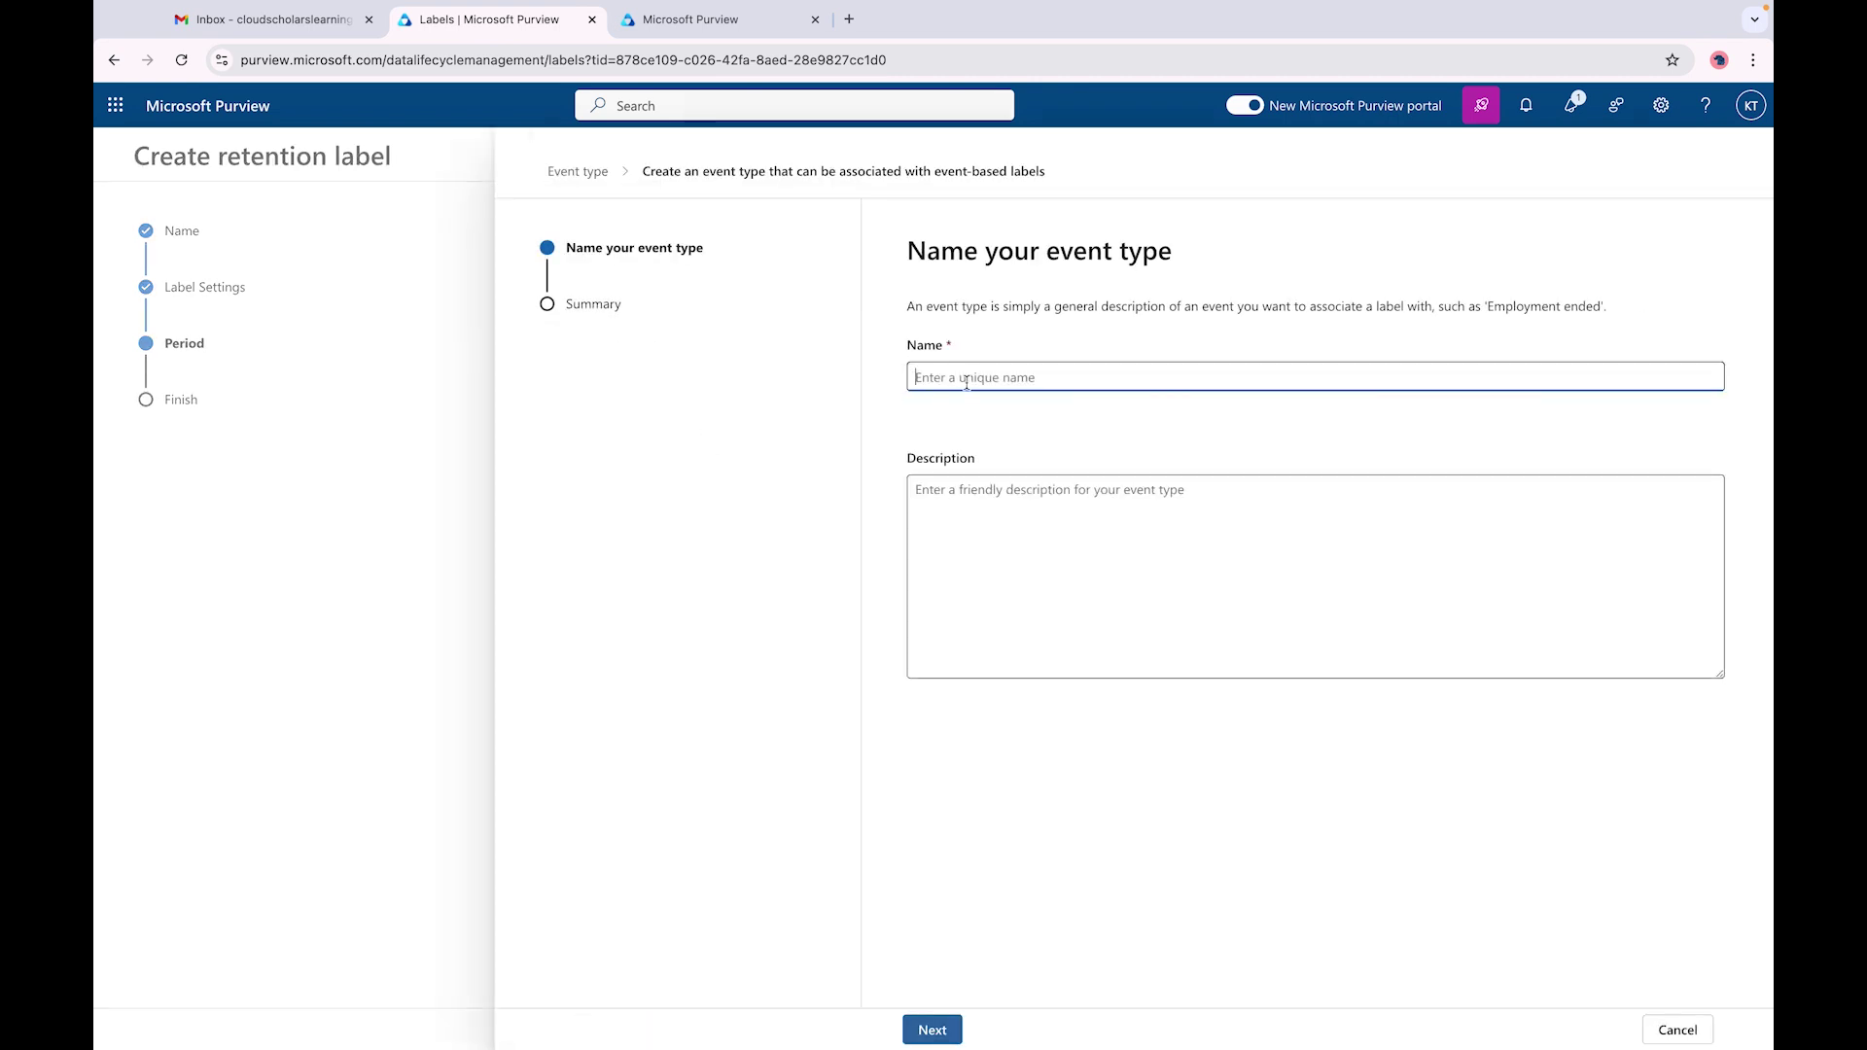
left_click(1677, 1029)
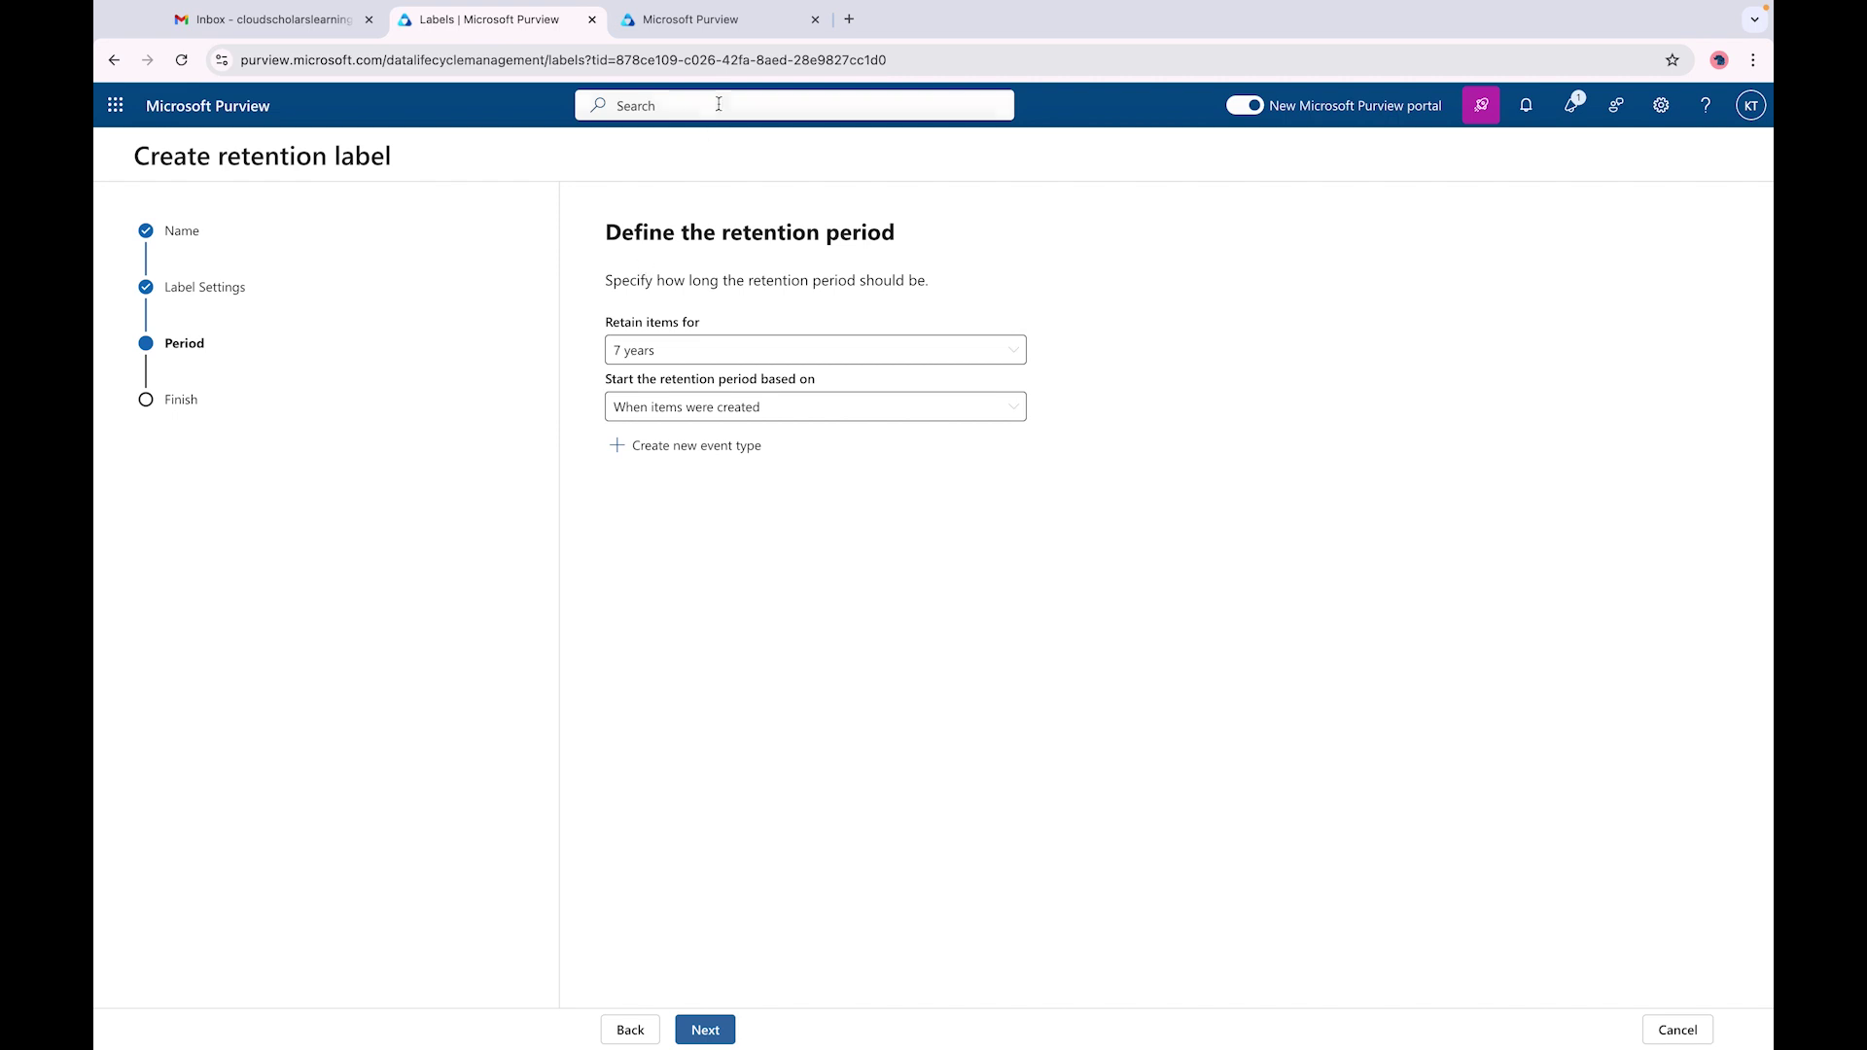
- In the other Purview browser tab, open the event type list for Records Management events
left_click(697, 37)
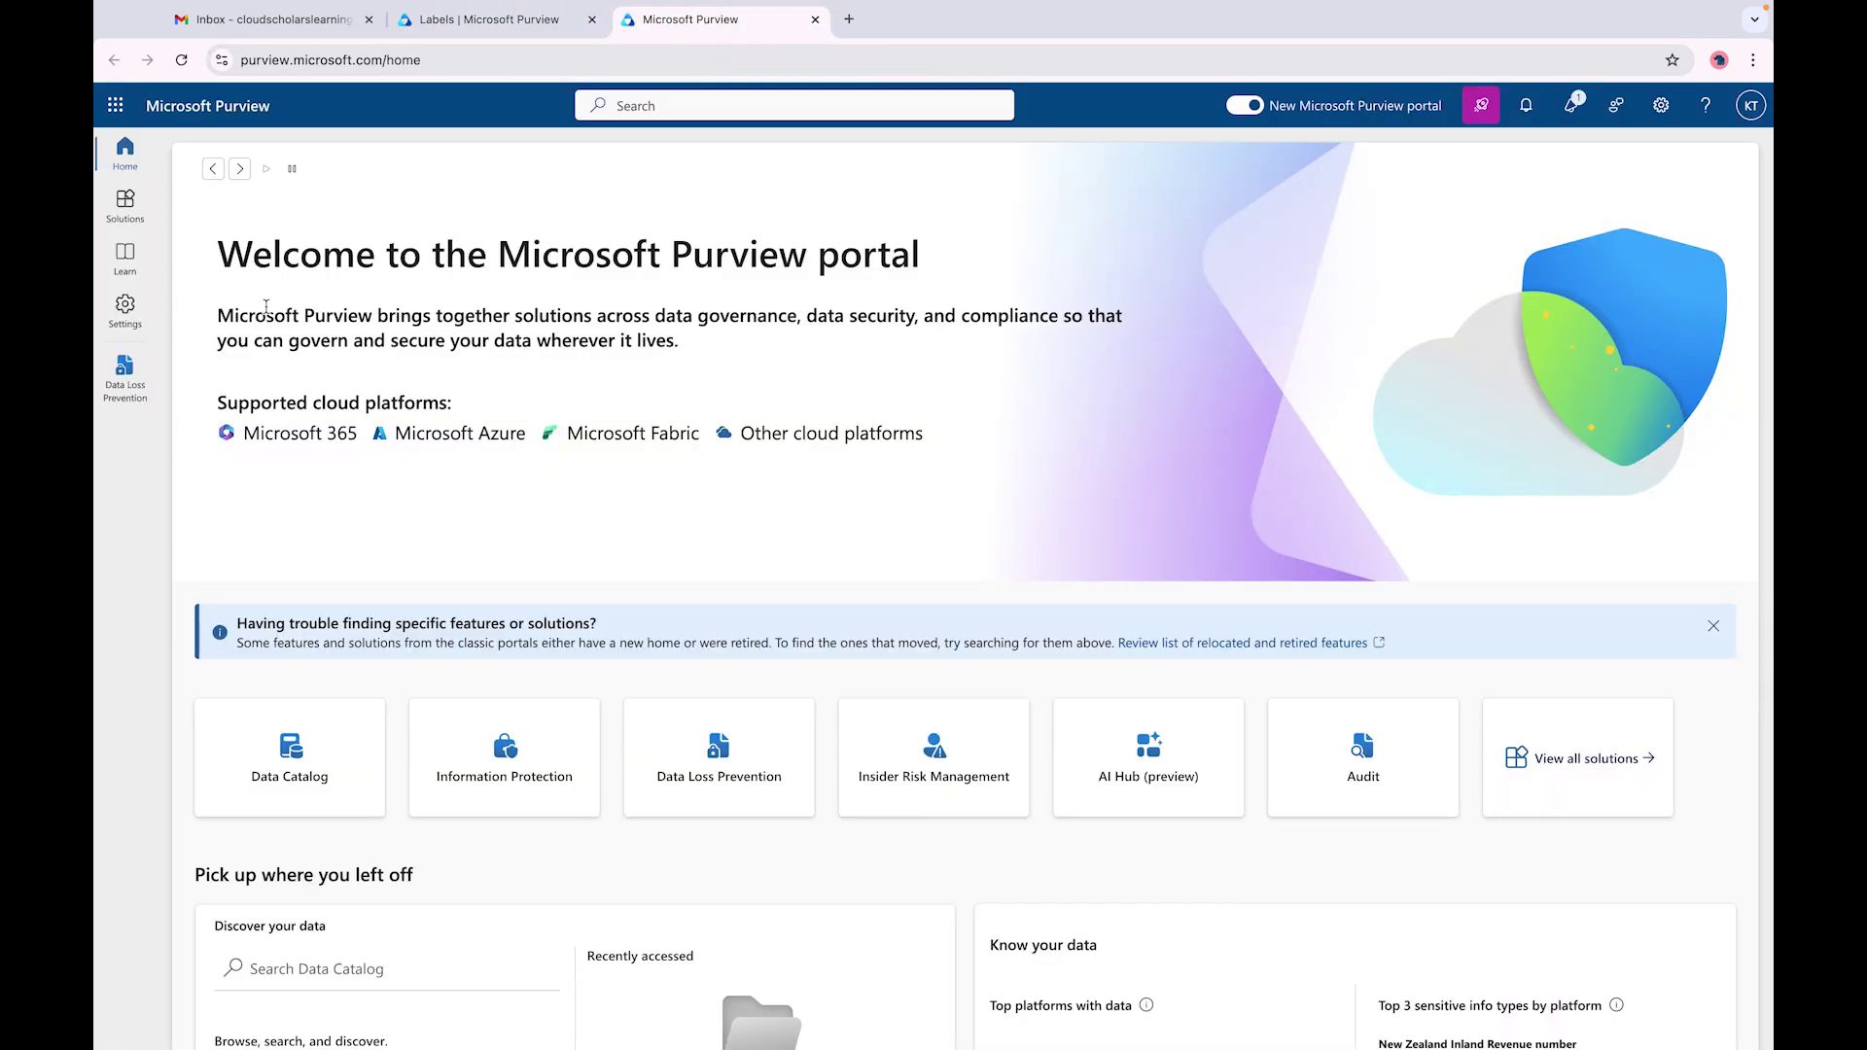
left_click(134, 219)
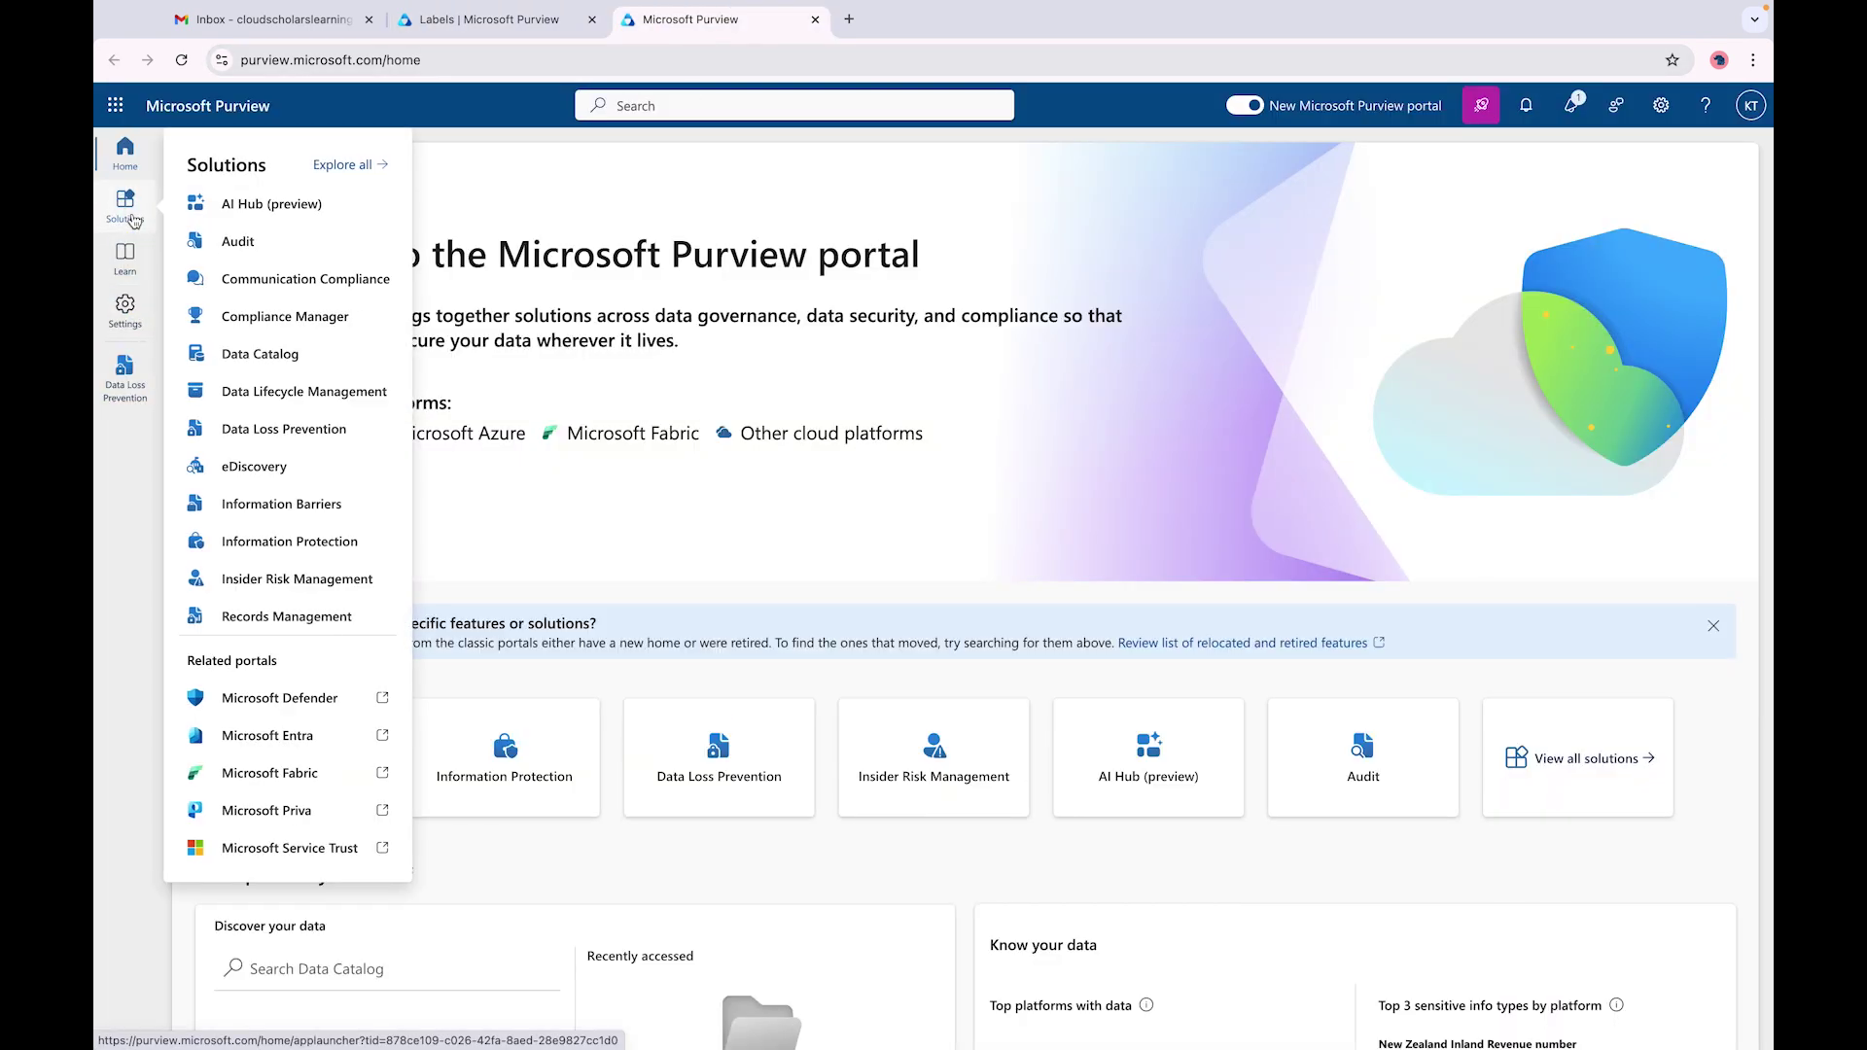
left_click(298, 621)
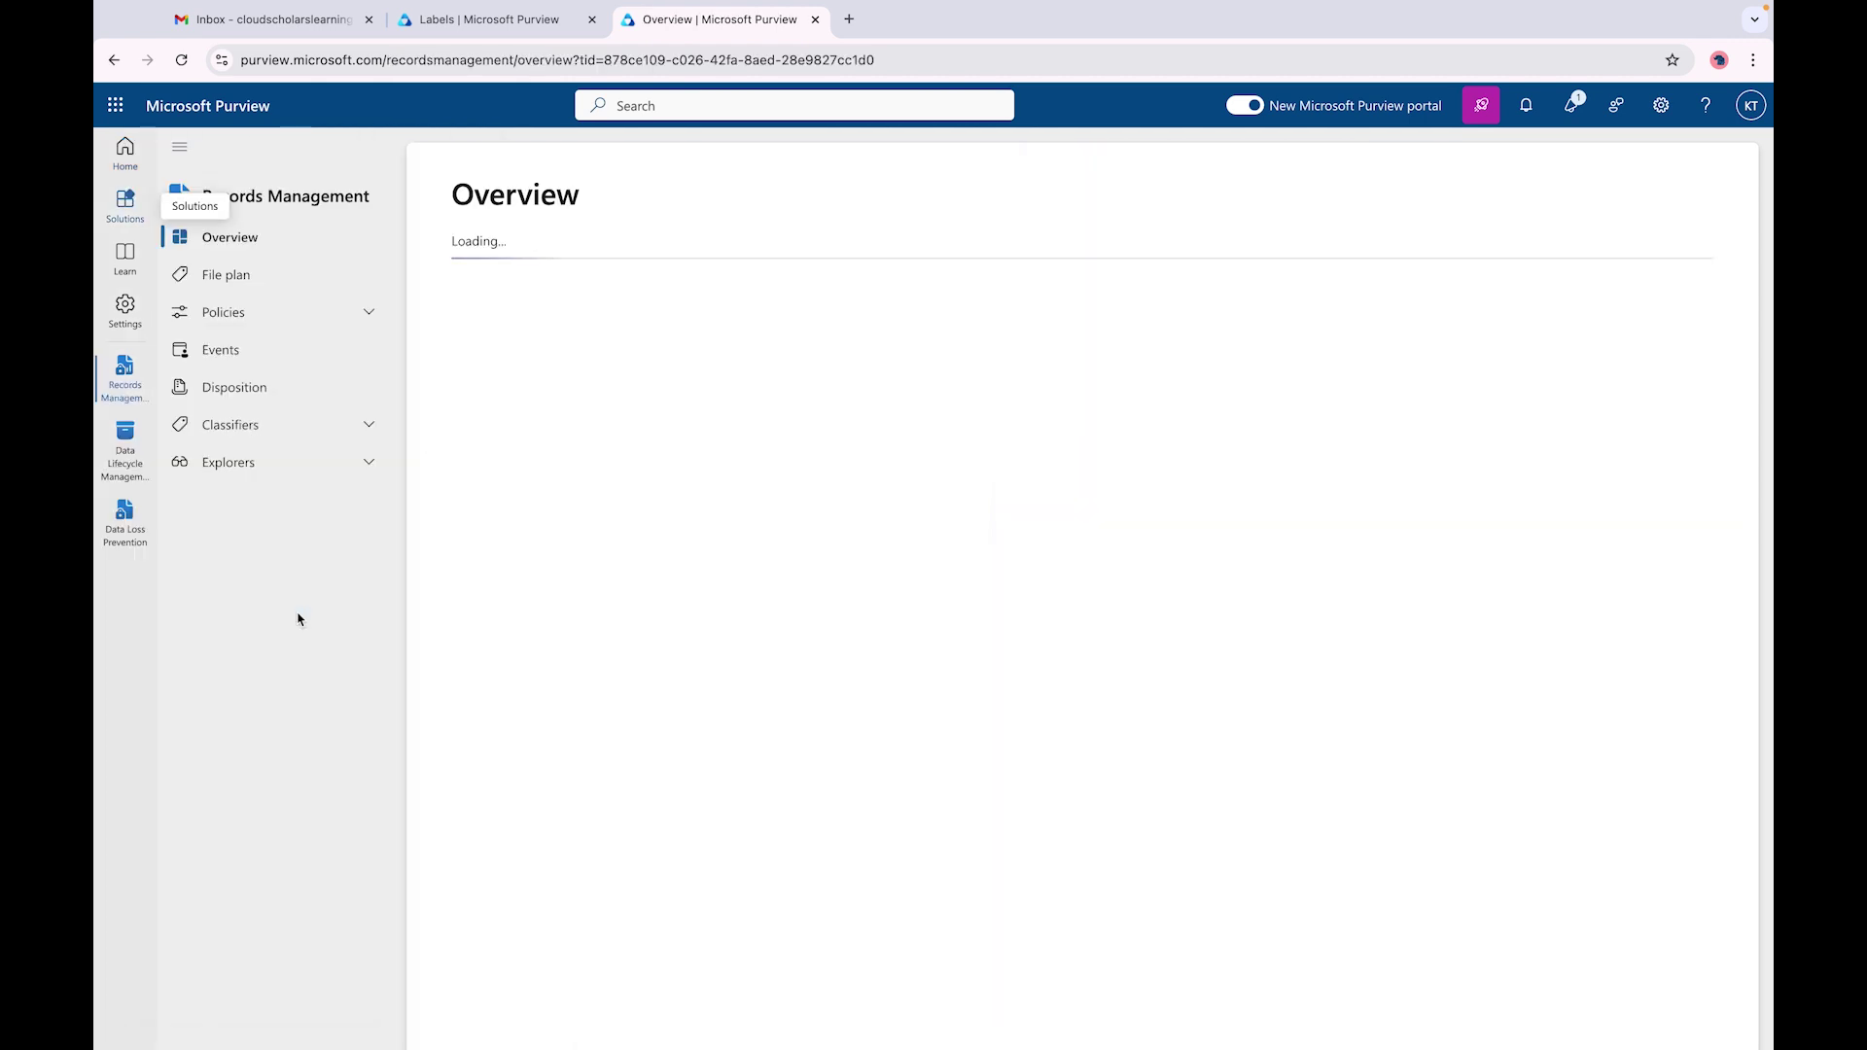
left_click(256, 366)
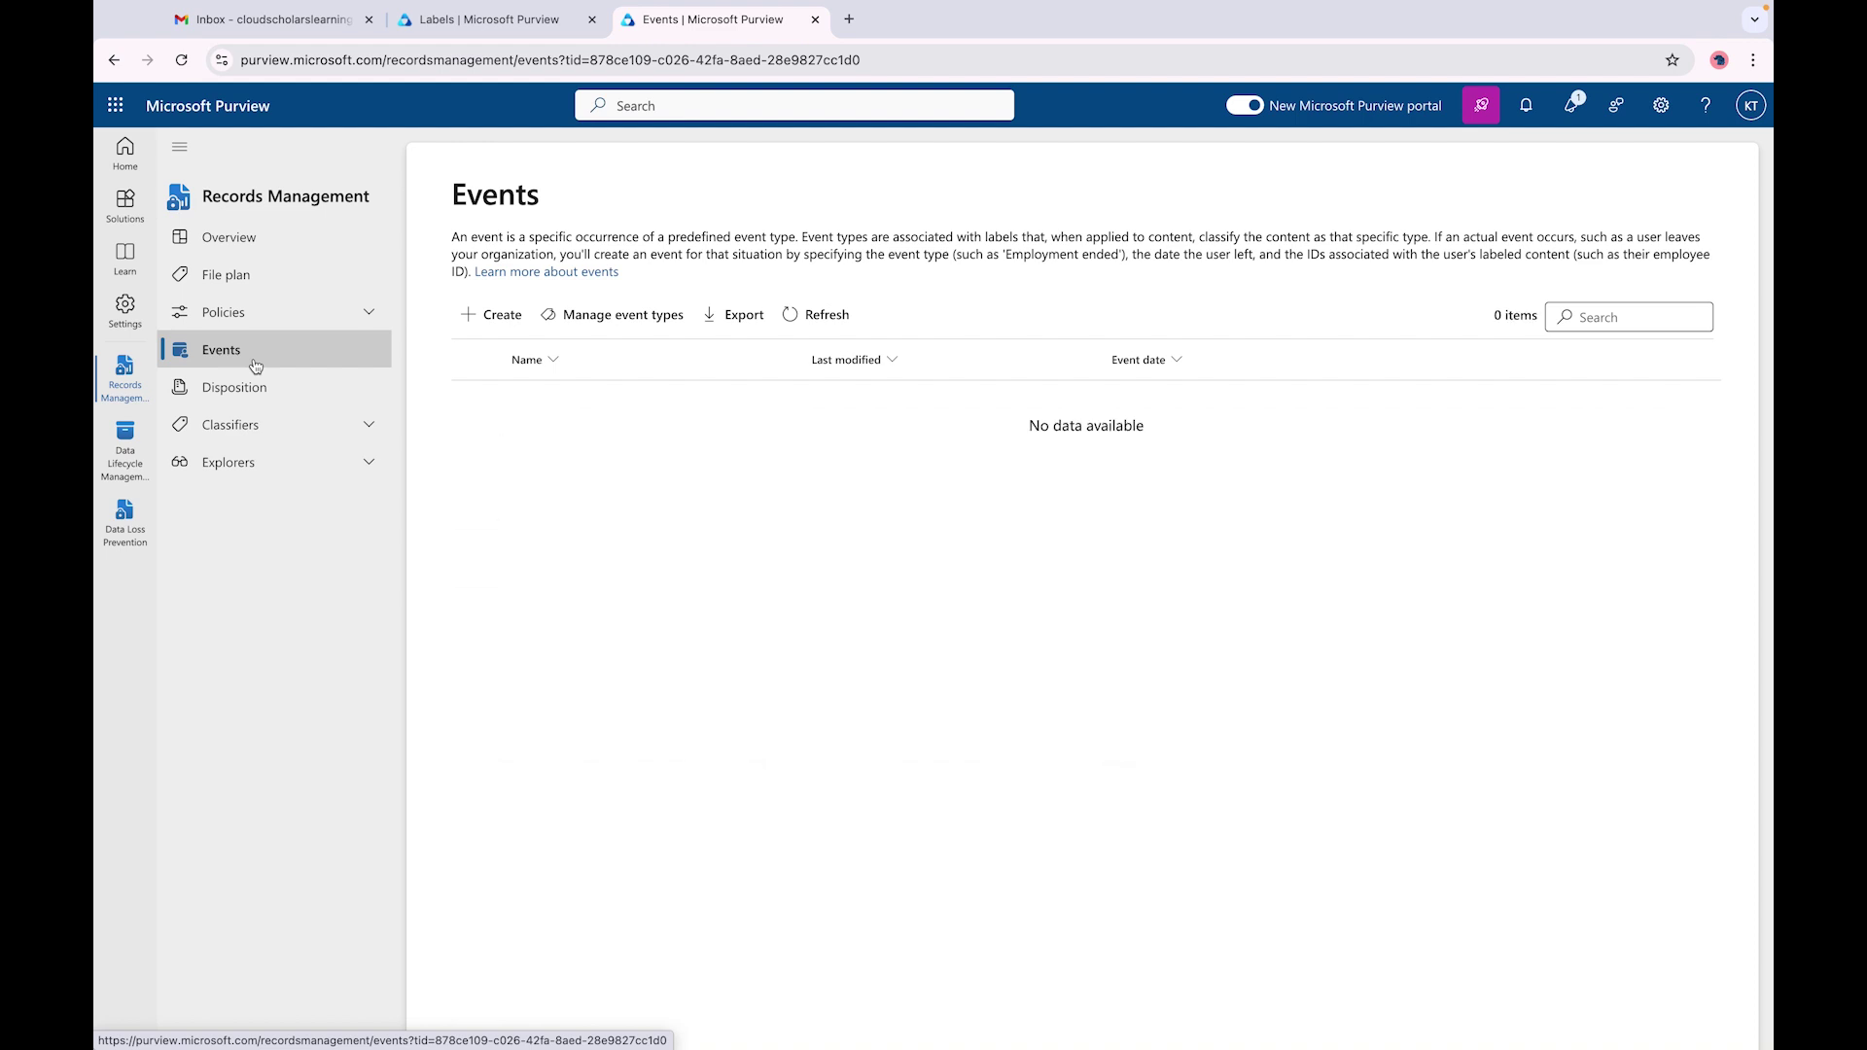
left_click(633, 317)
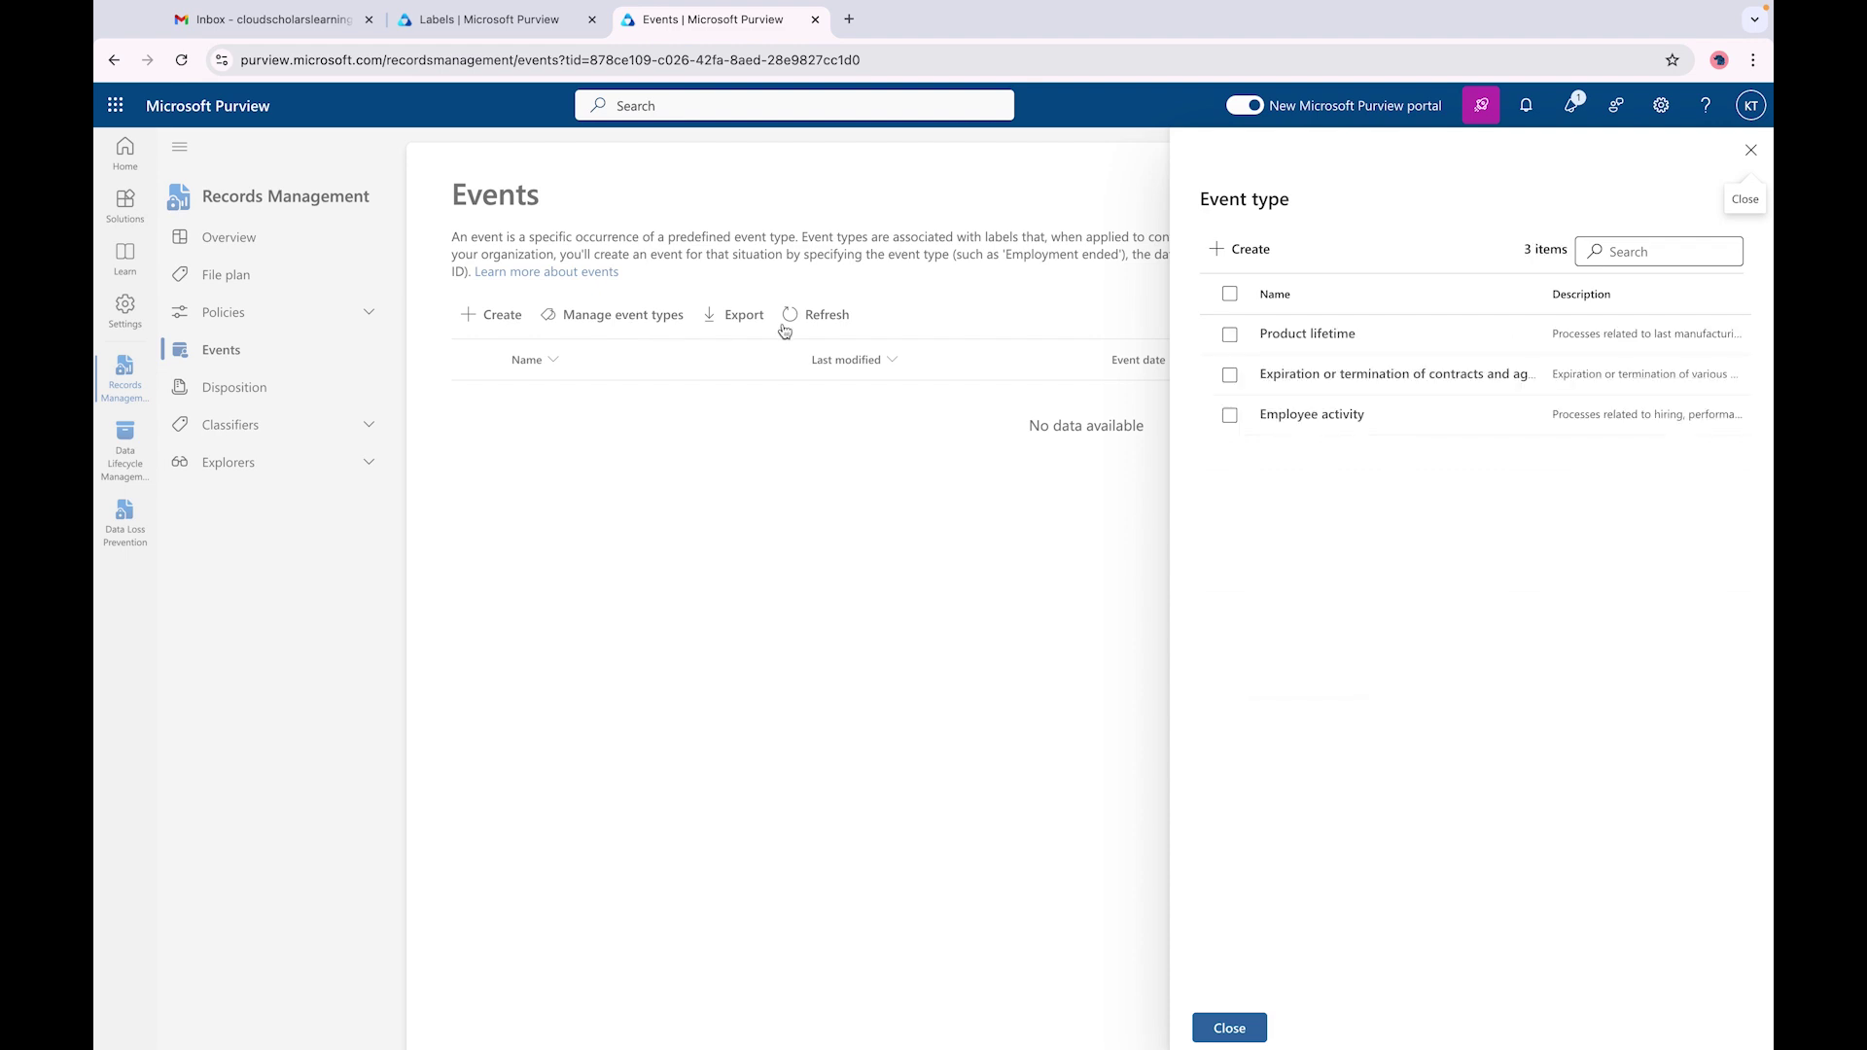
- Create an event type named "Acquisition Finalized" with the description "This is for the big acquisition", and close the event type list
left_click(1264, 250)
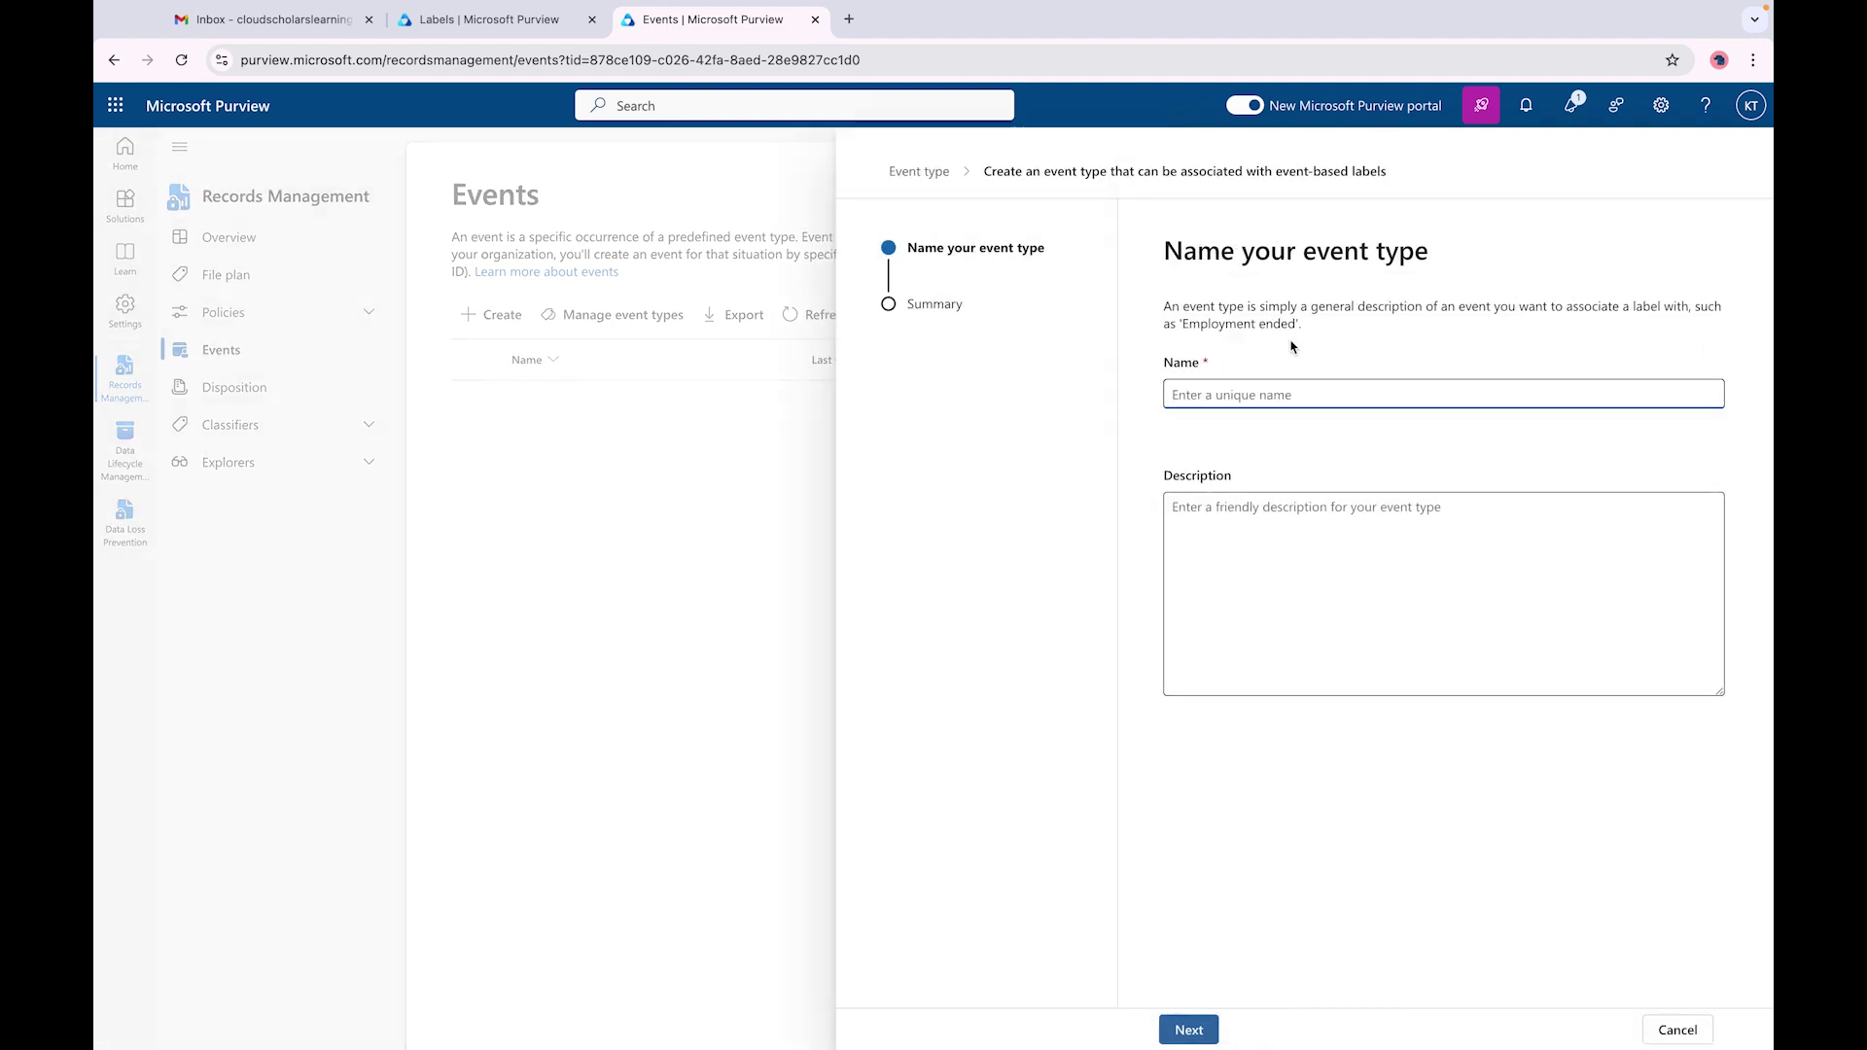
type("Acquisition Finalized")
left_click(1267, 532)
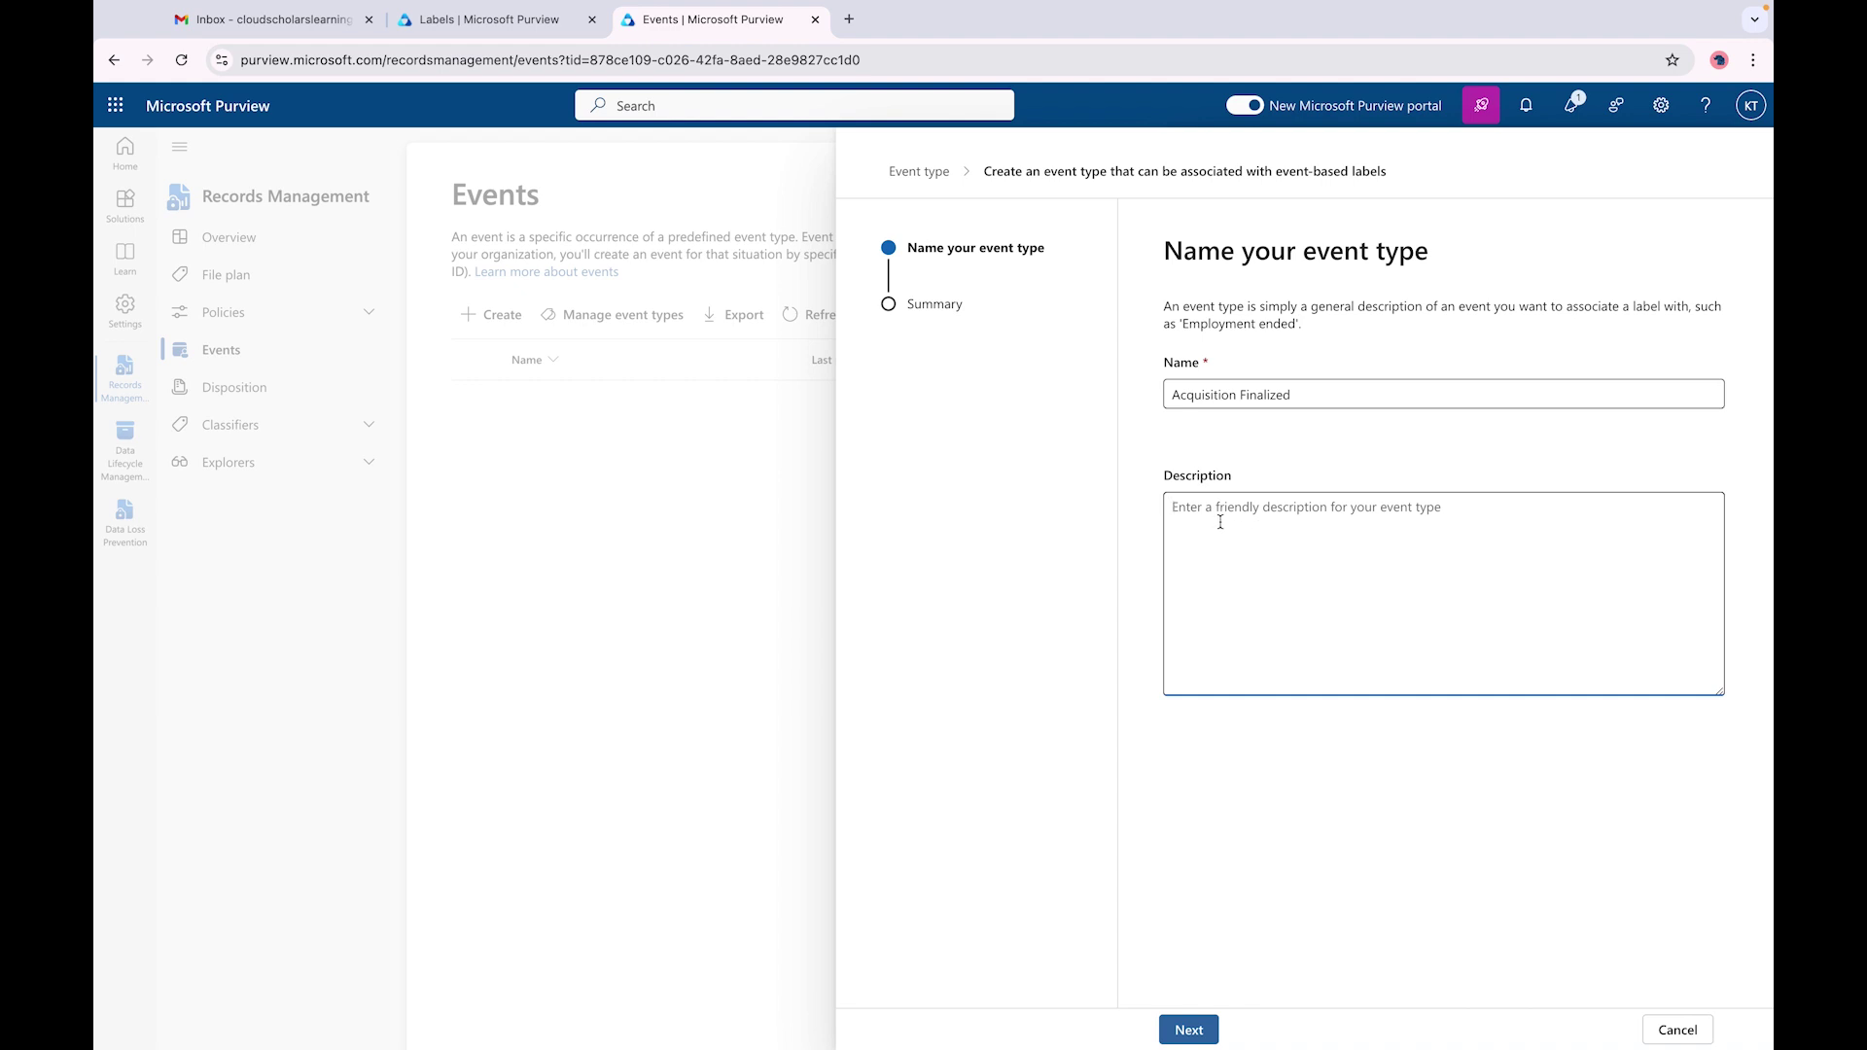
type("Ths")
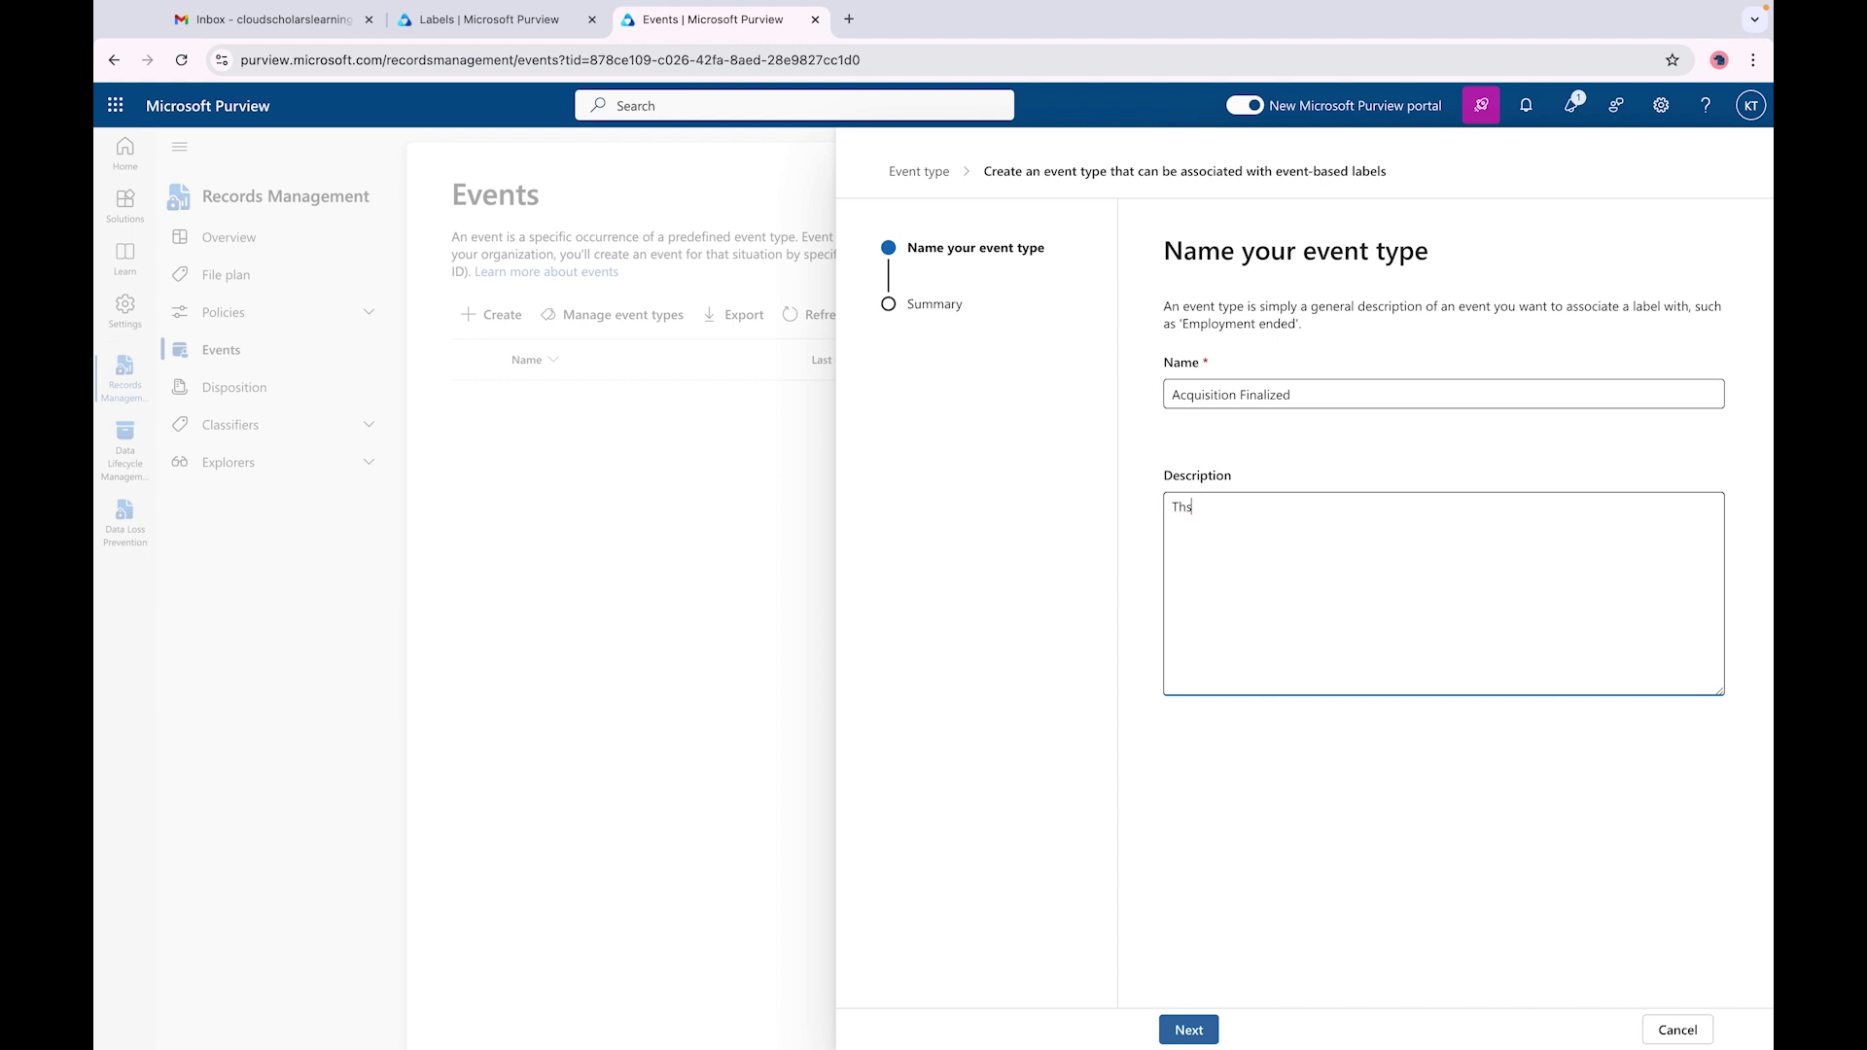
type("i is for the big acquisition")
left_click(1188, 1029)
left_click(1283, 1026)
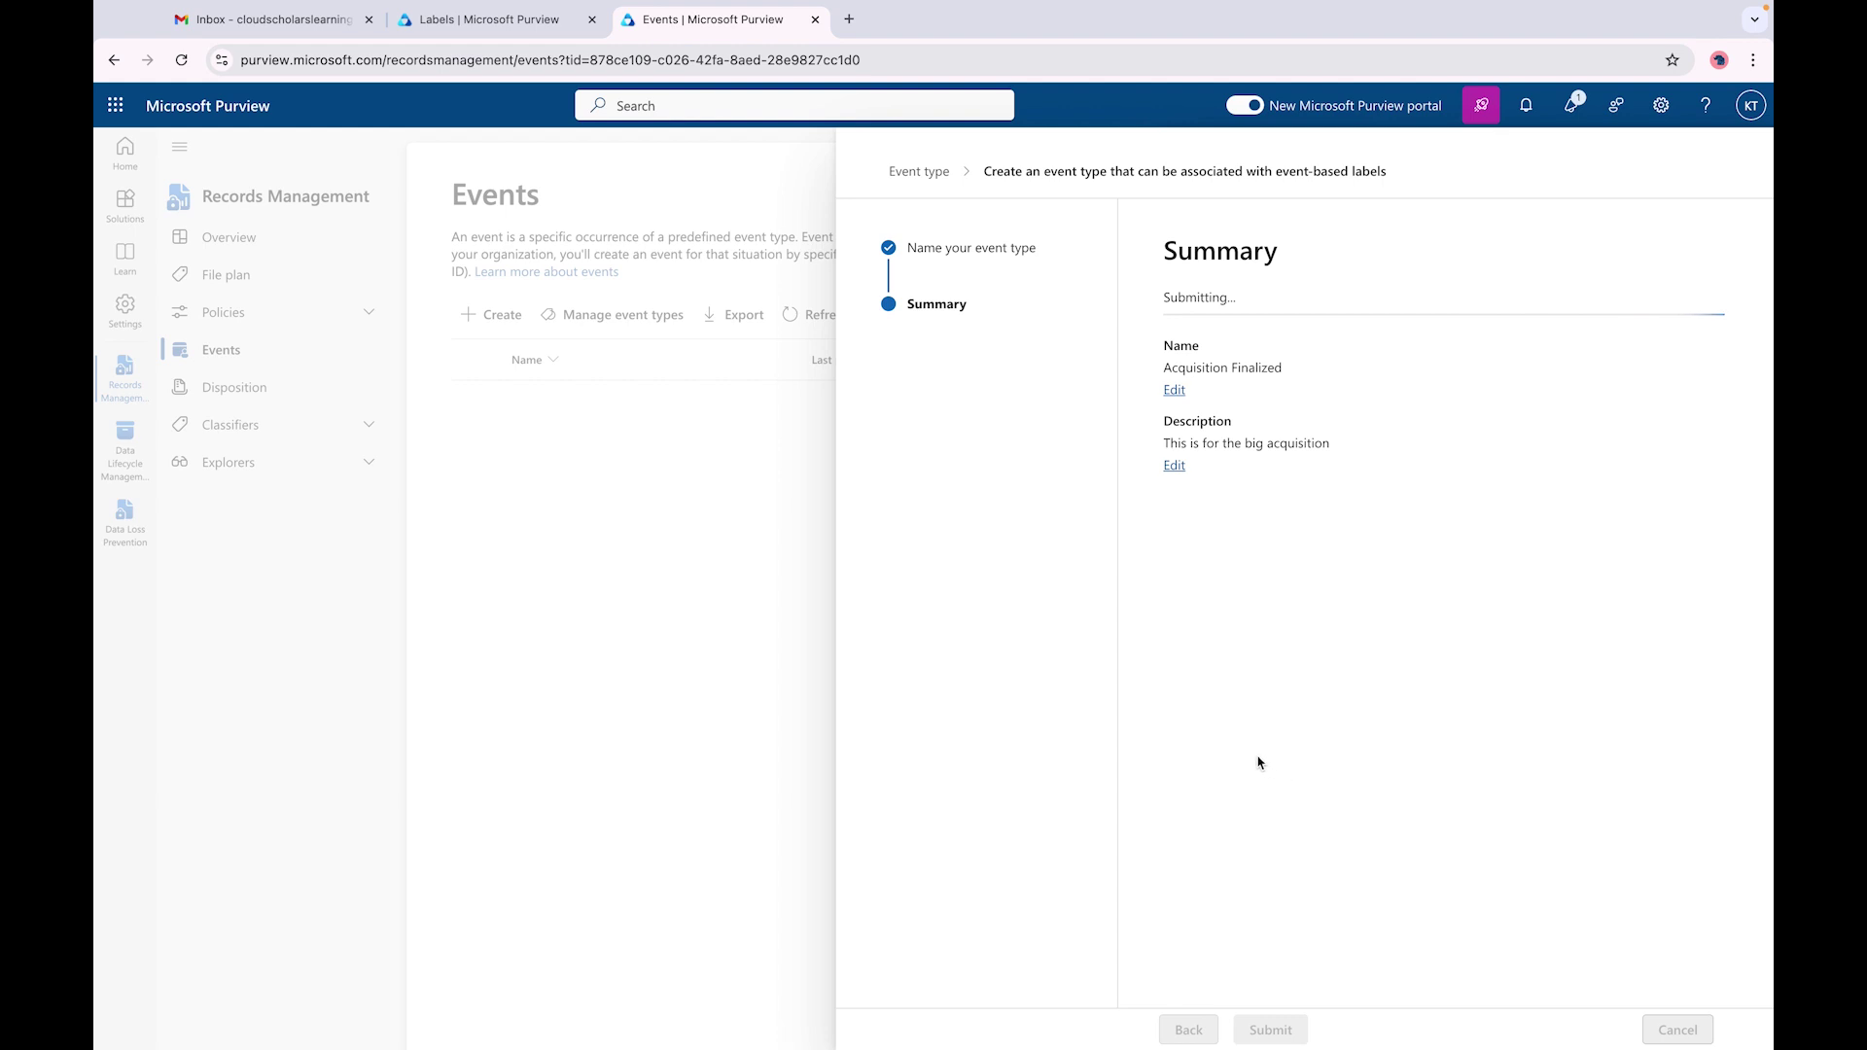
left_click(1209, 1029)
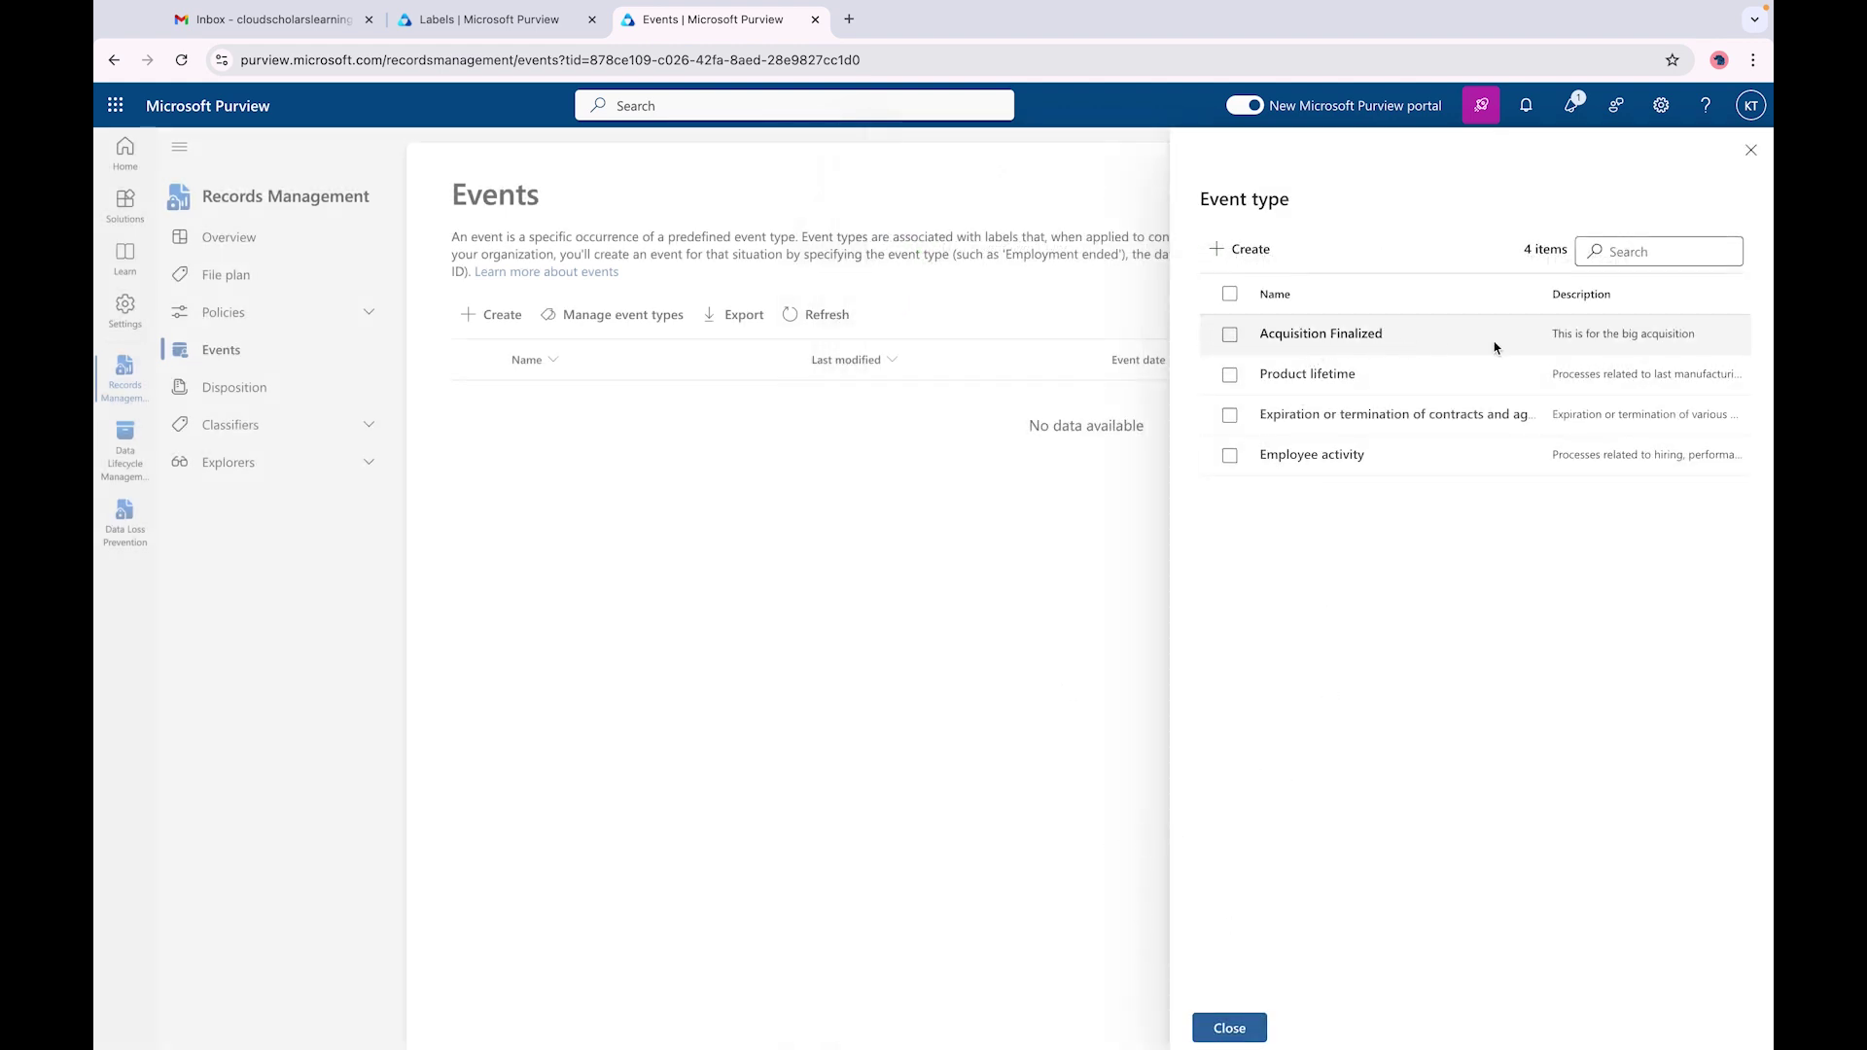
left_click(1750, 150)
- Return to the unfinished retention label in the Labels browser tab and discard it
left_click(476, 21)
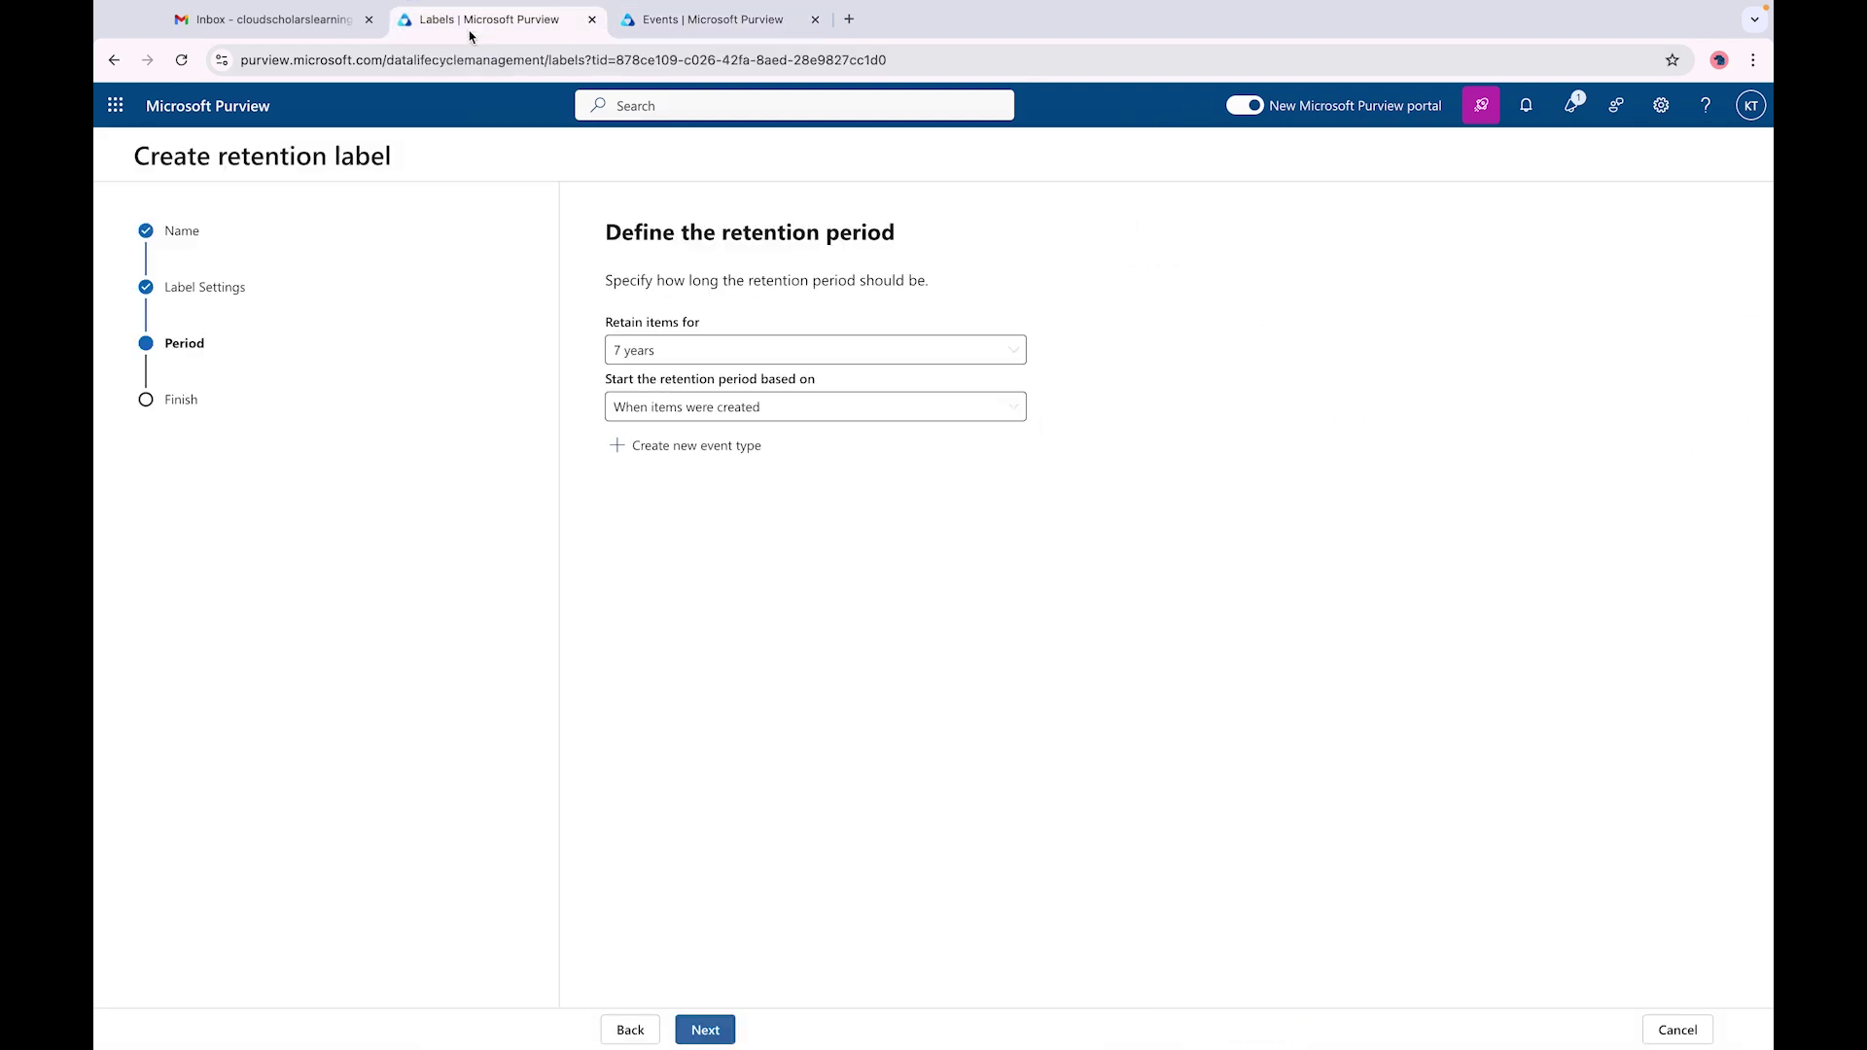
left_click(634, 1026)
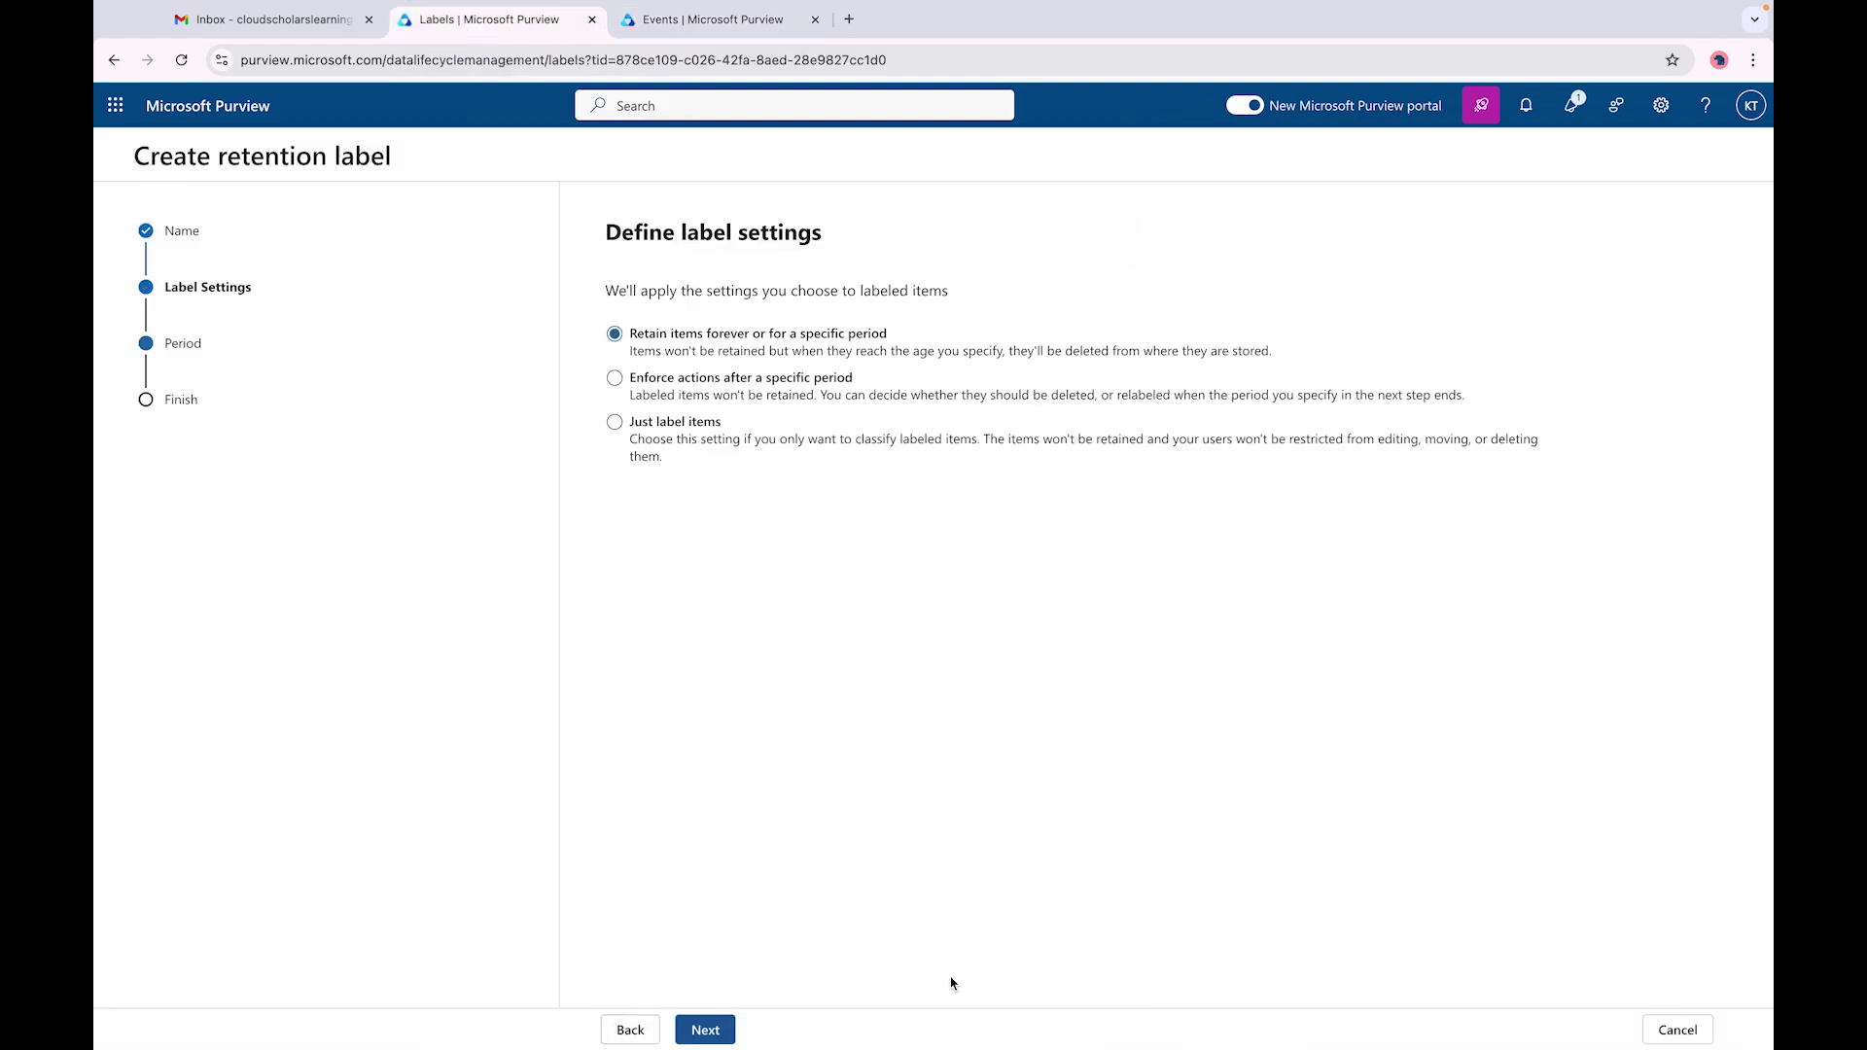
left_click(1668, 1026)
left_click(1076, 599)
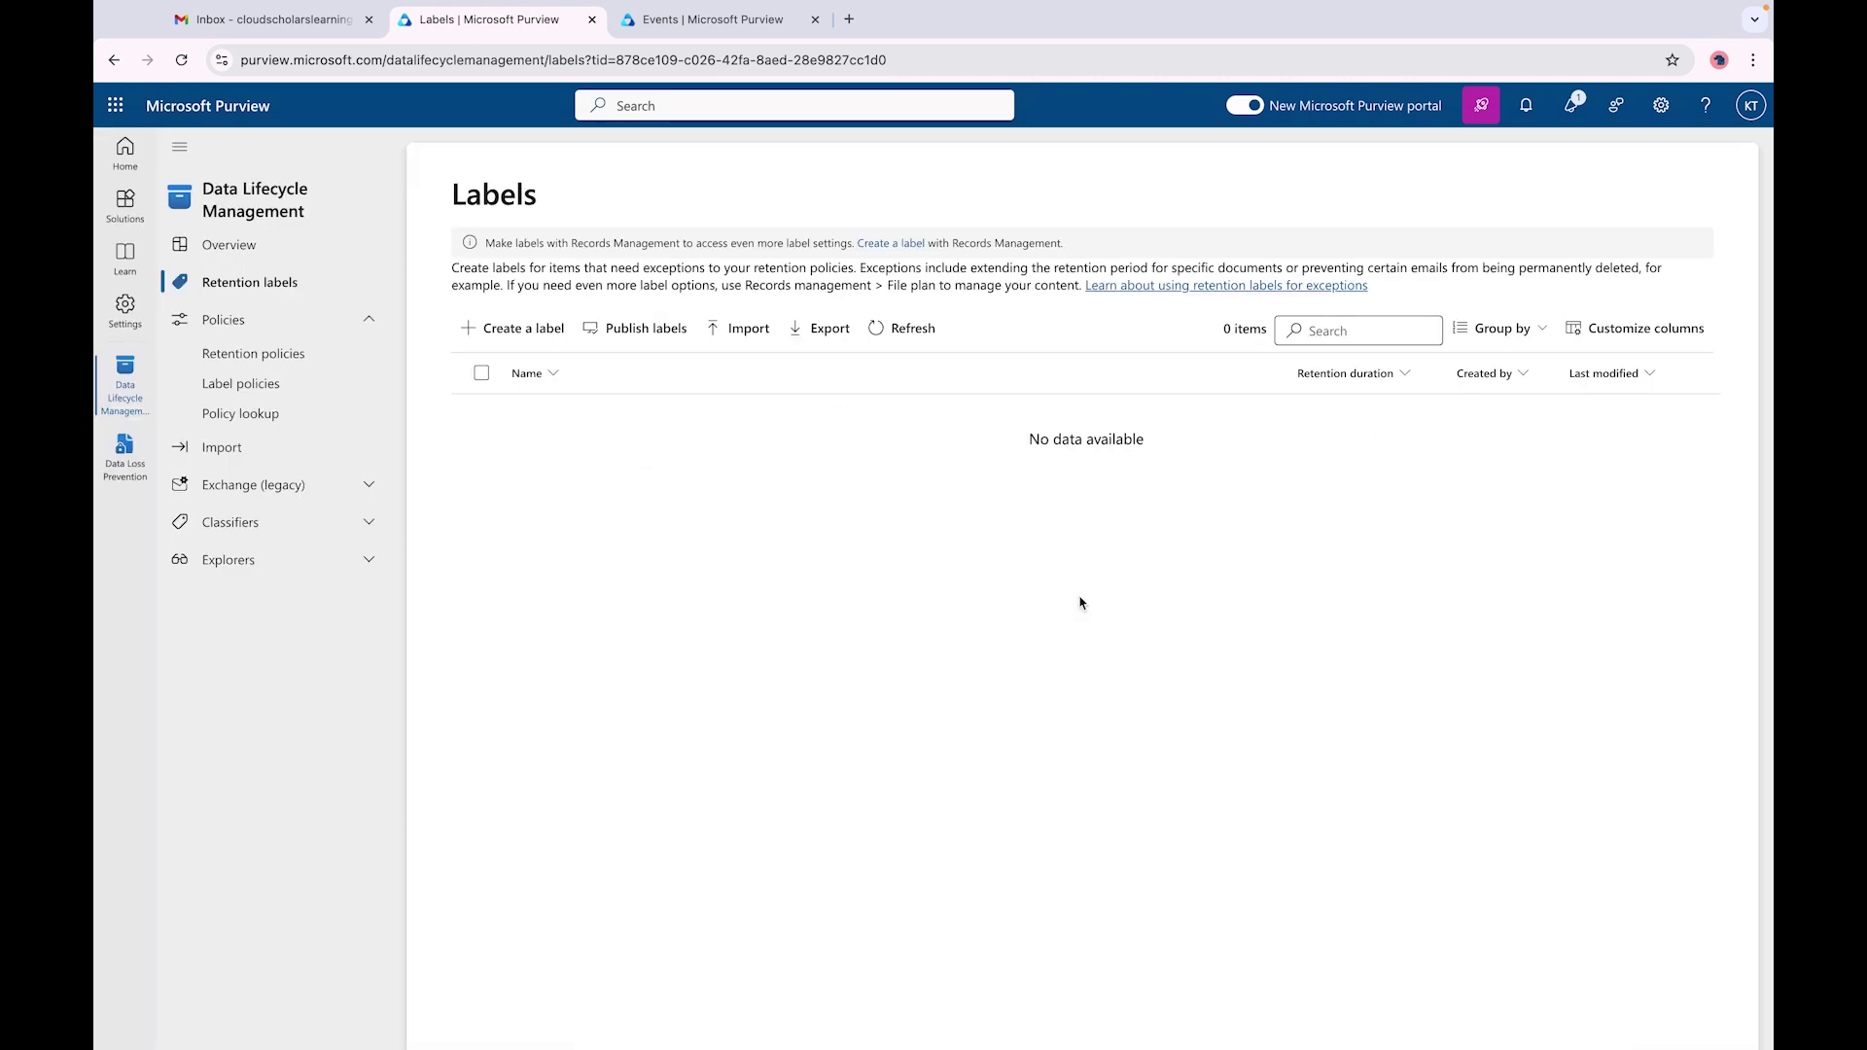
- Start a new retention label named "7 Years Executive Team" and continue to its label settings
left_click(505, 328)
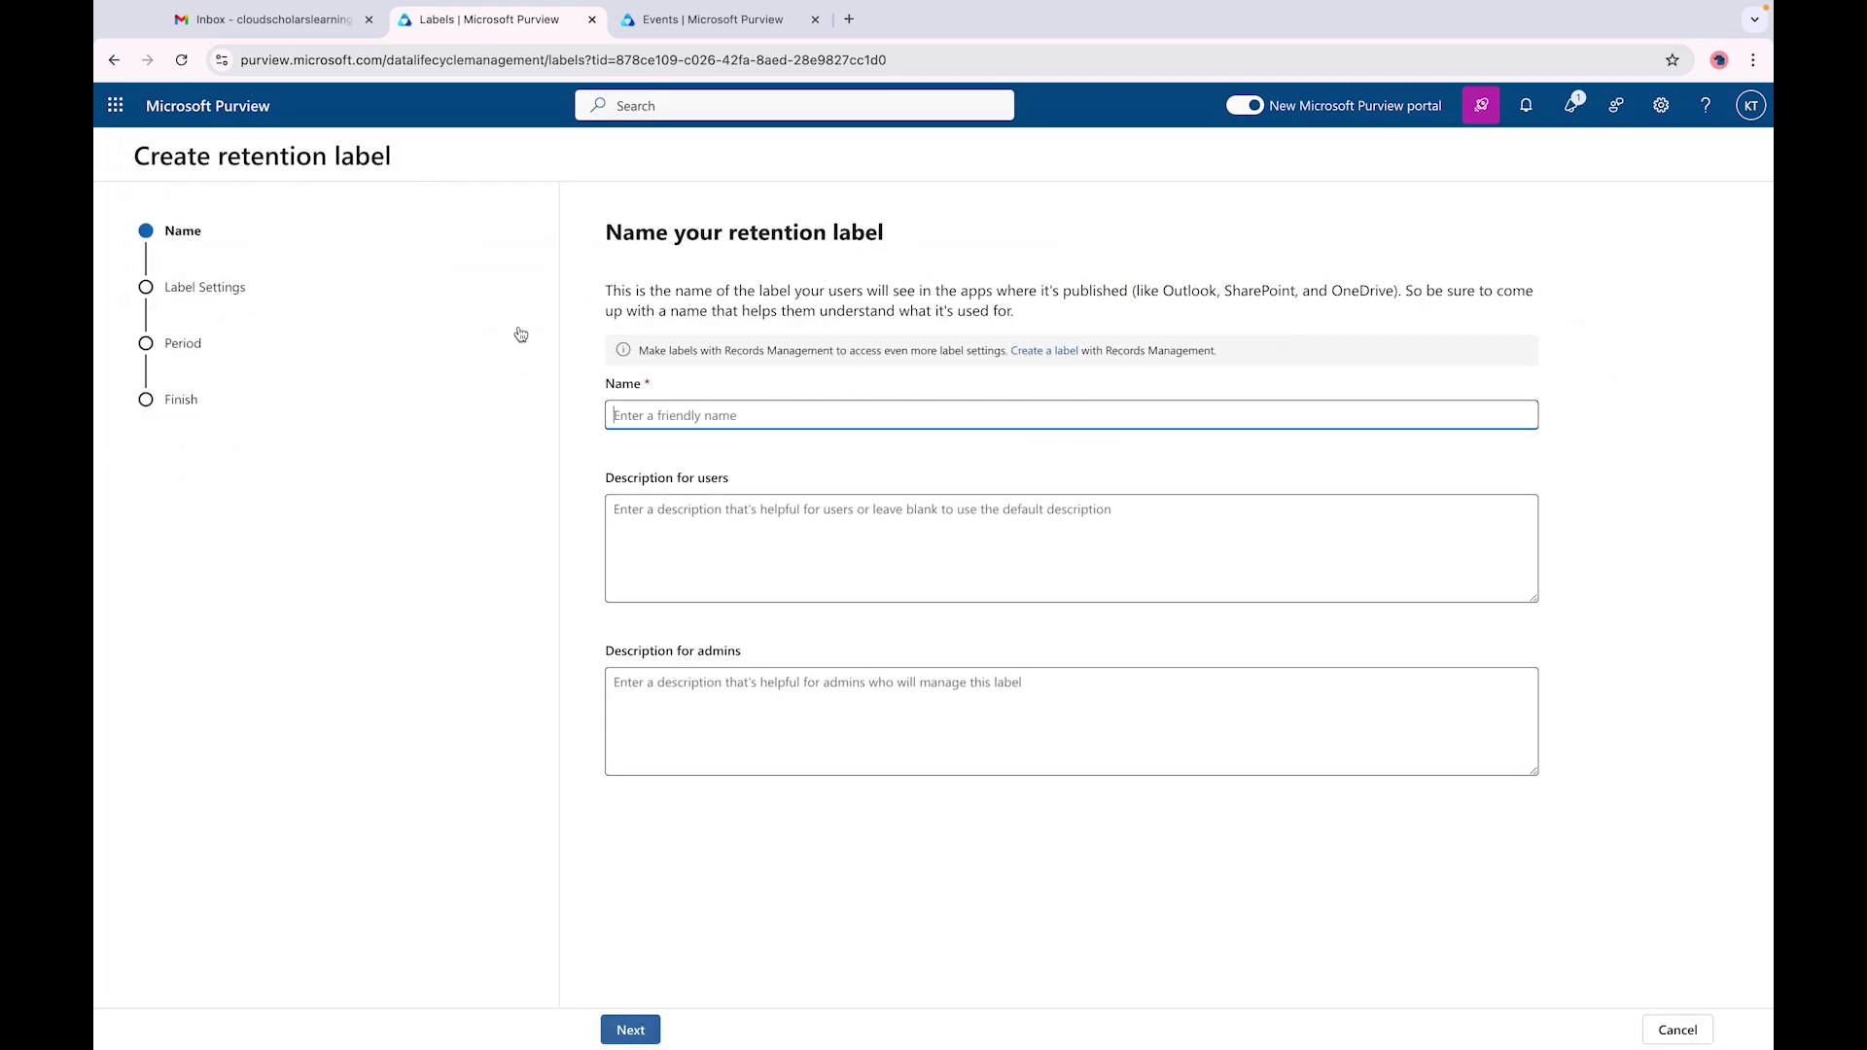
type("7 Years Executive Team")
left_click(630, 1030)
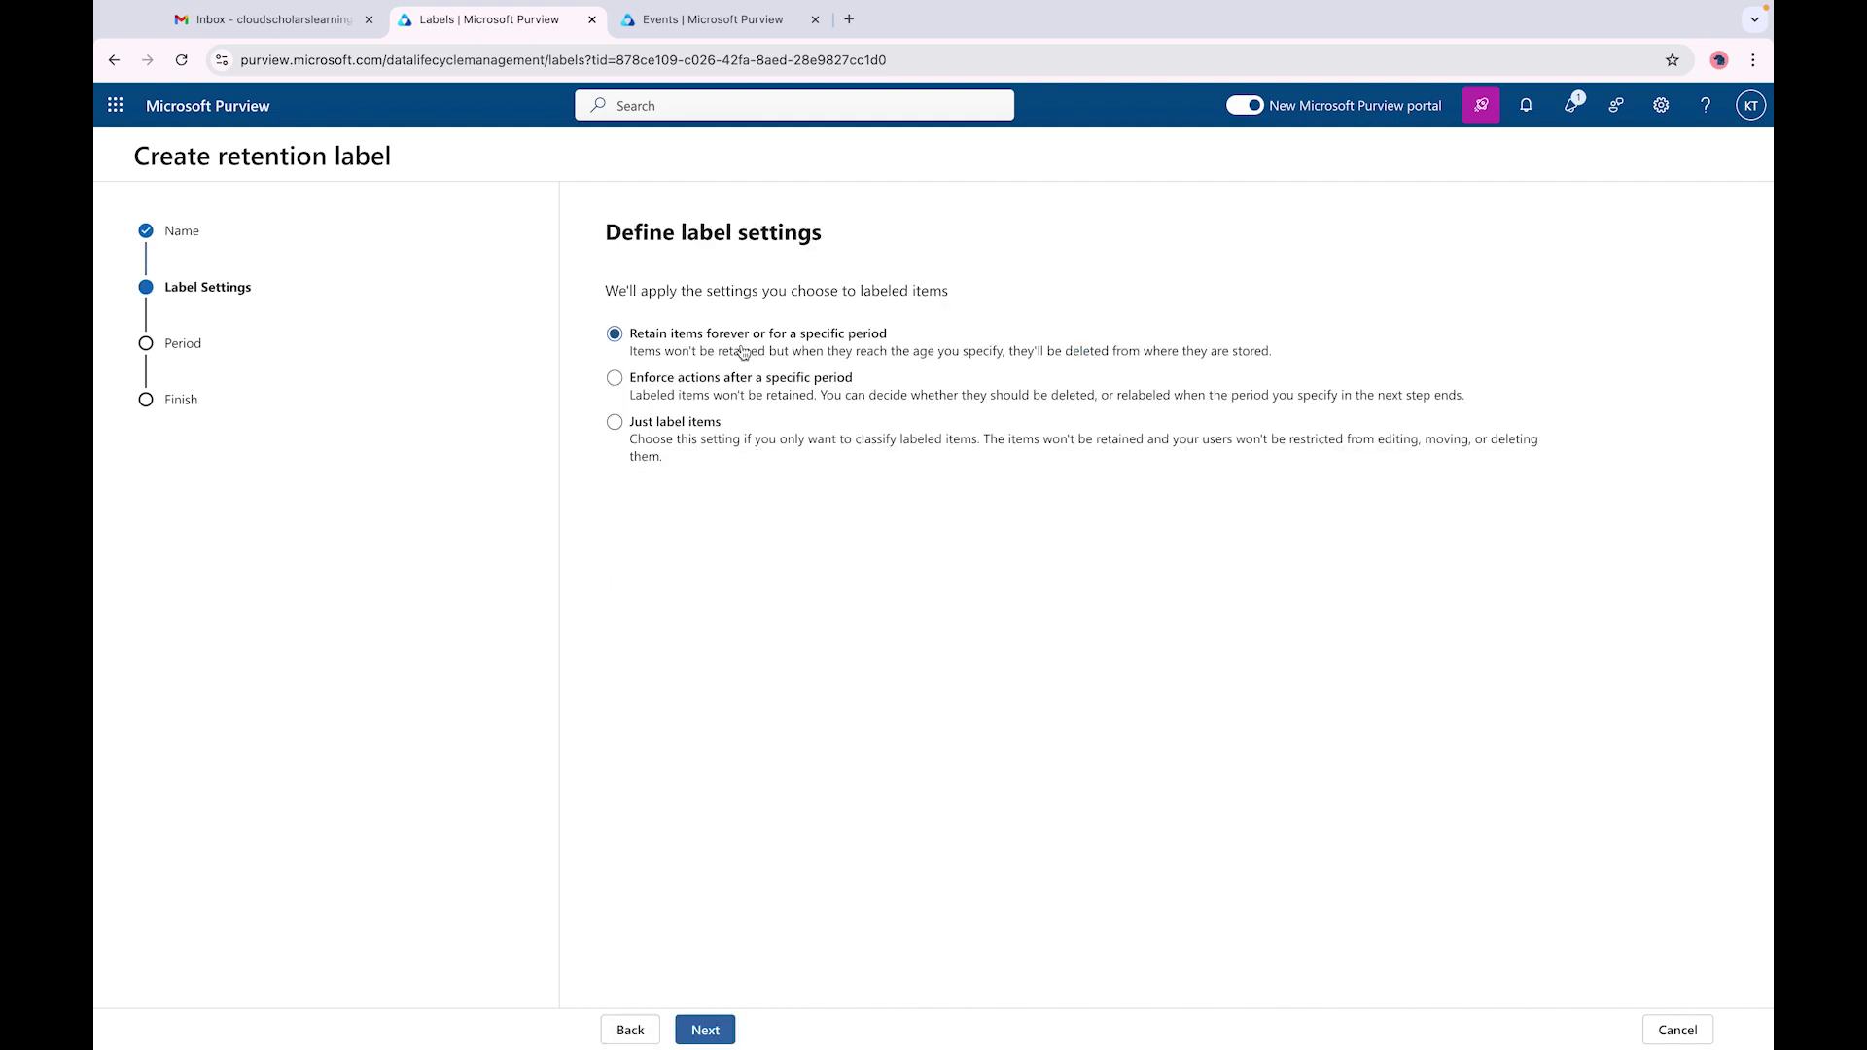
- Check which events are offered as the start of the label's retention period
left_click(707, 1029)
left_click(822, 414)
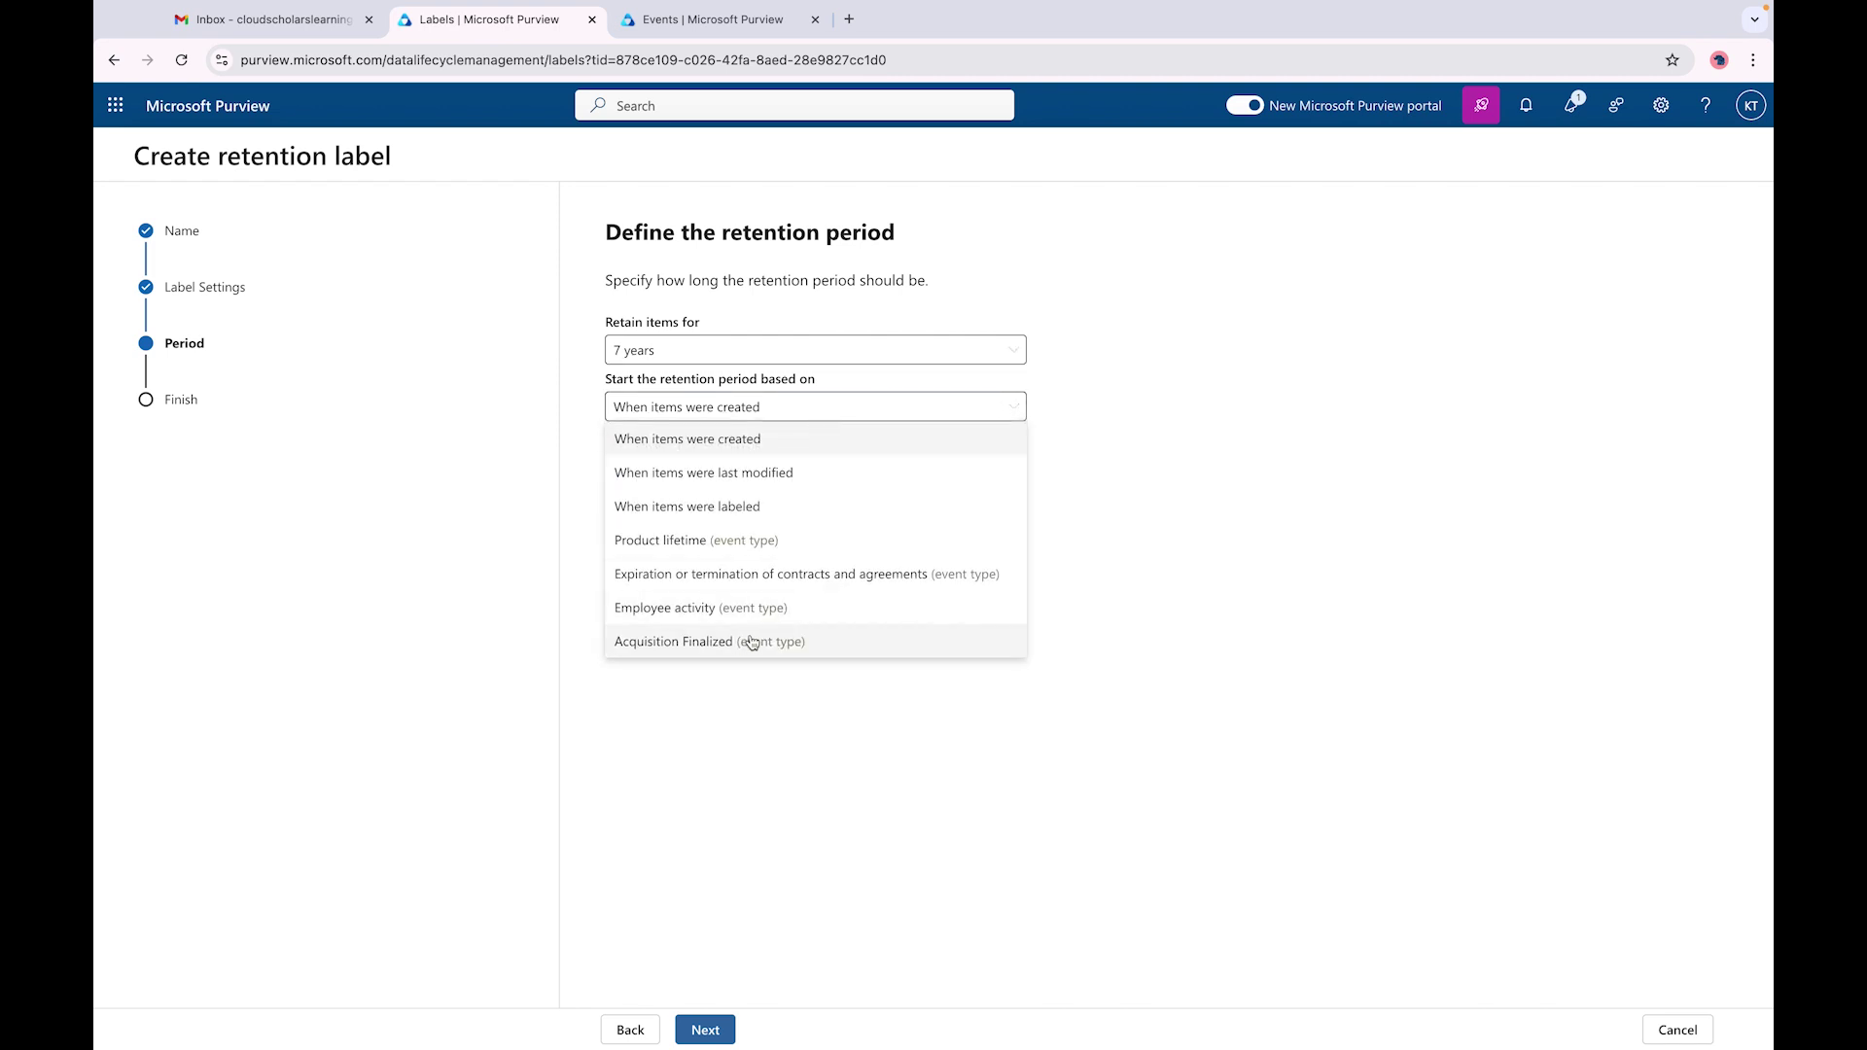
left_click(784, 740)
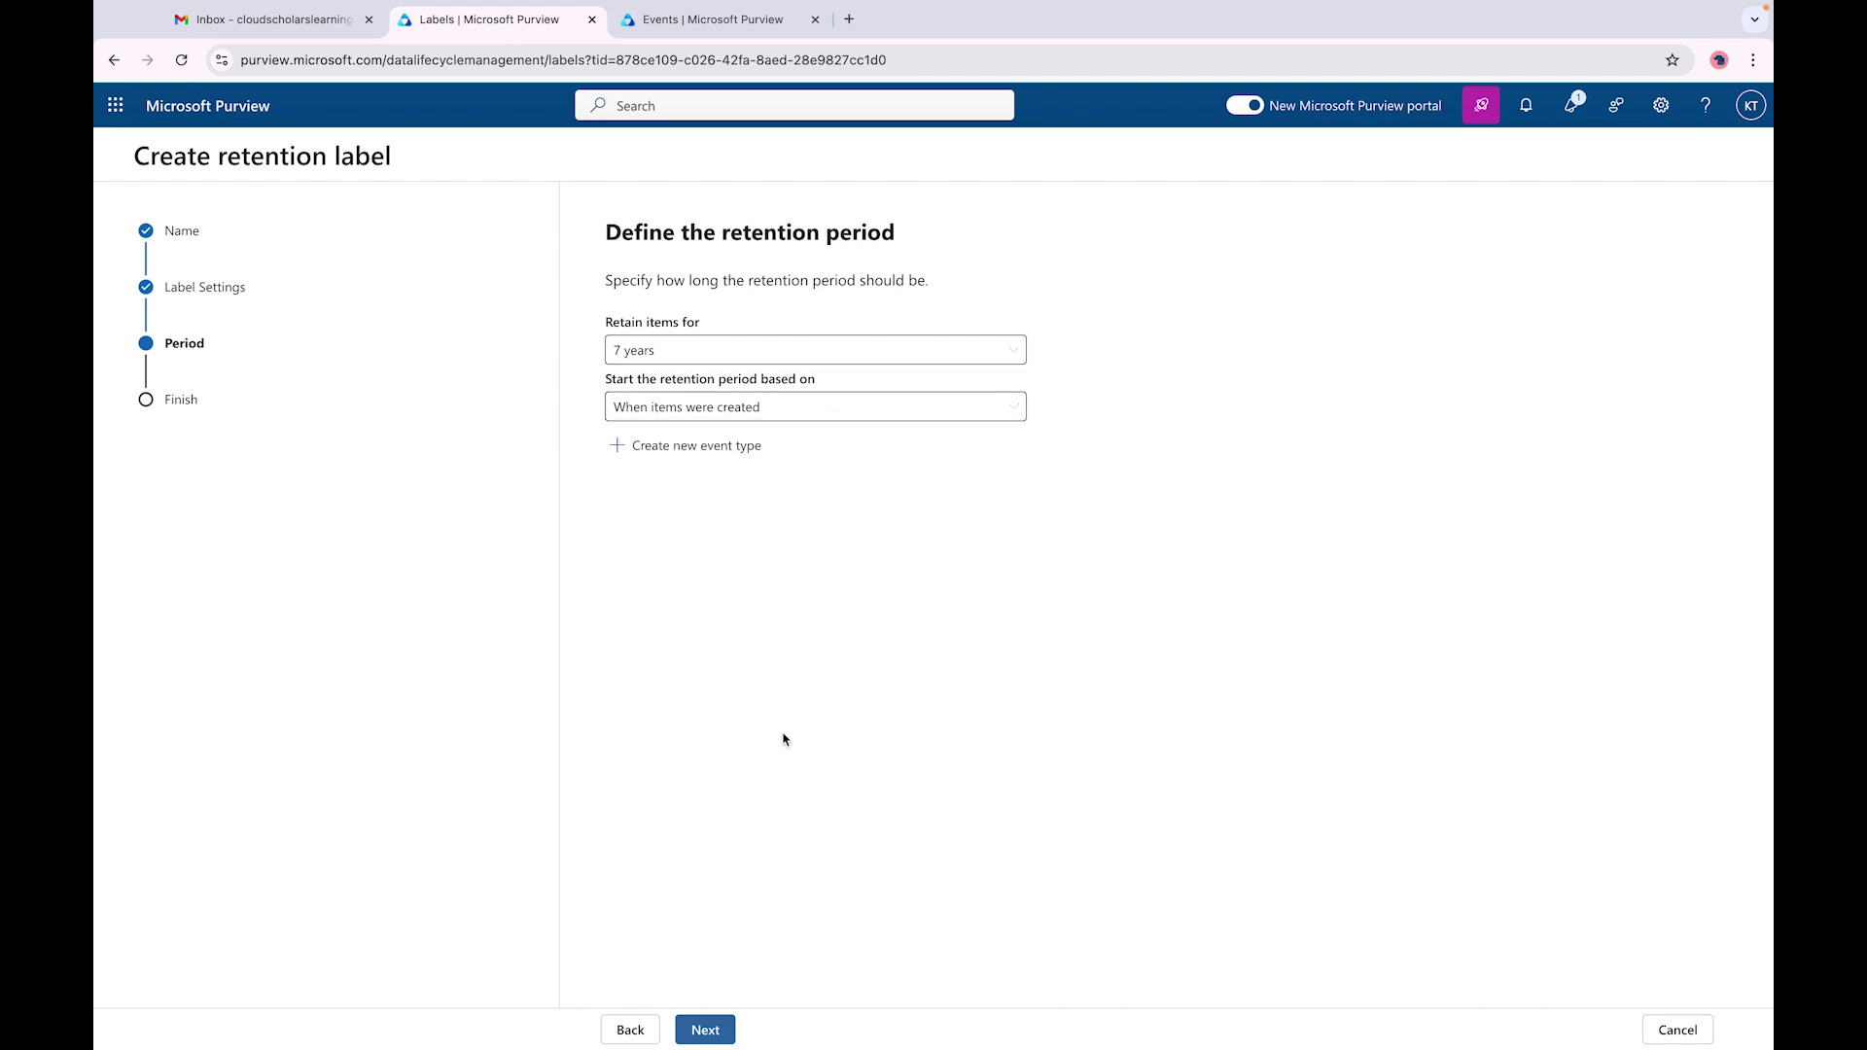
- Try the setting that enforces actions after 7 years from item creation with automatic deletion, continuing to the label review
left_click(632, 1031)
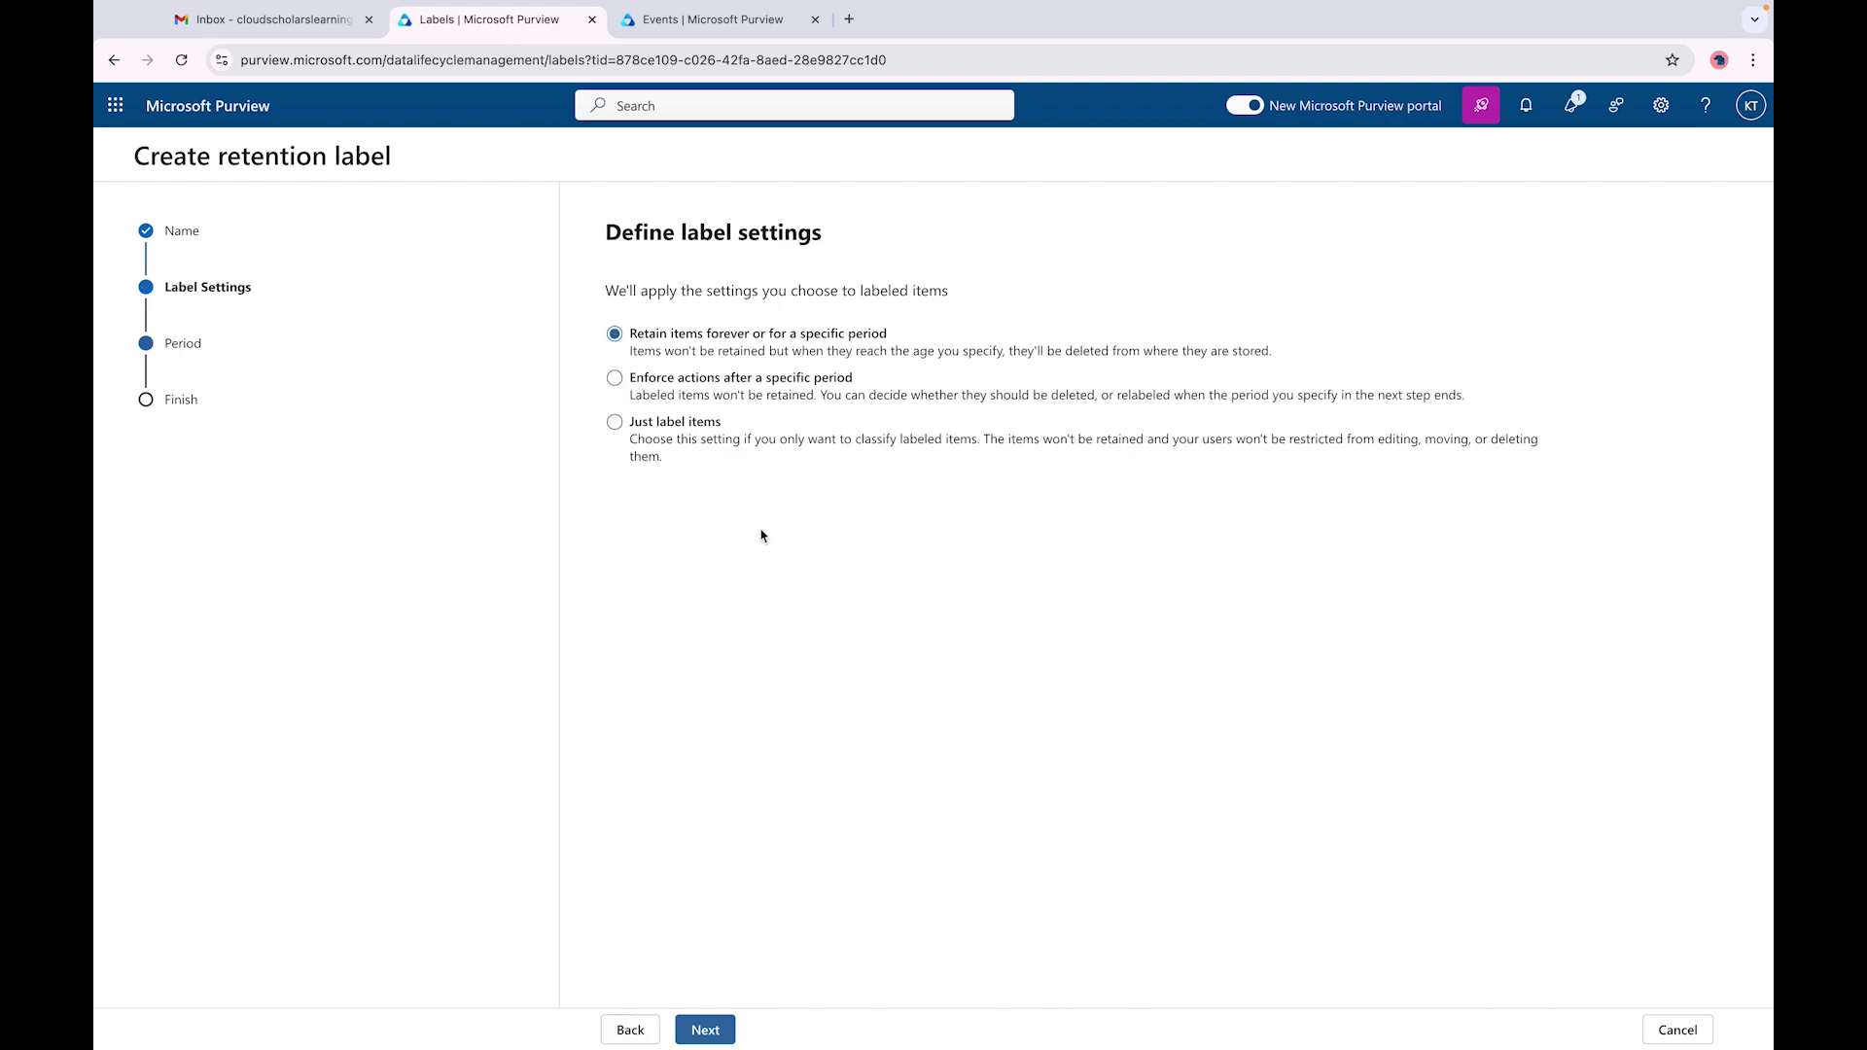
left_click(696, 389)
left_click(700, 1033)
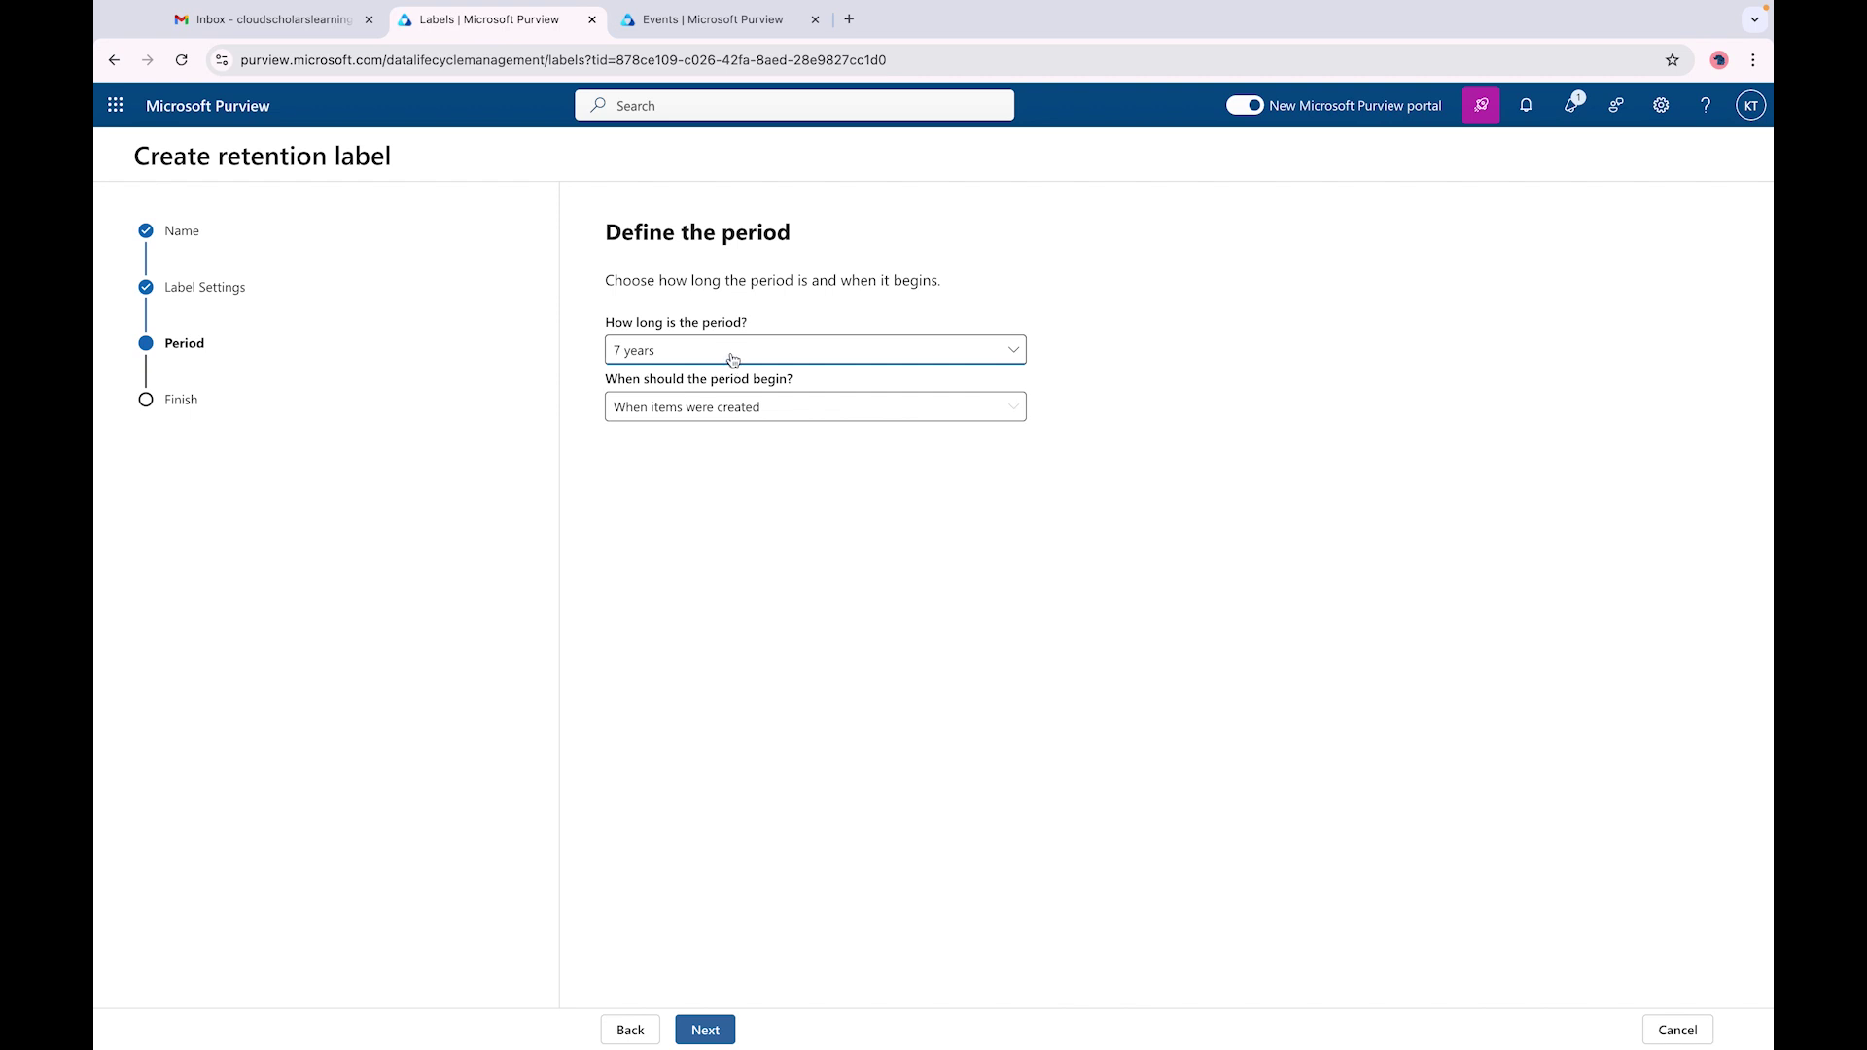
left_click(770, 405)
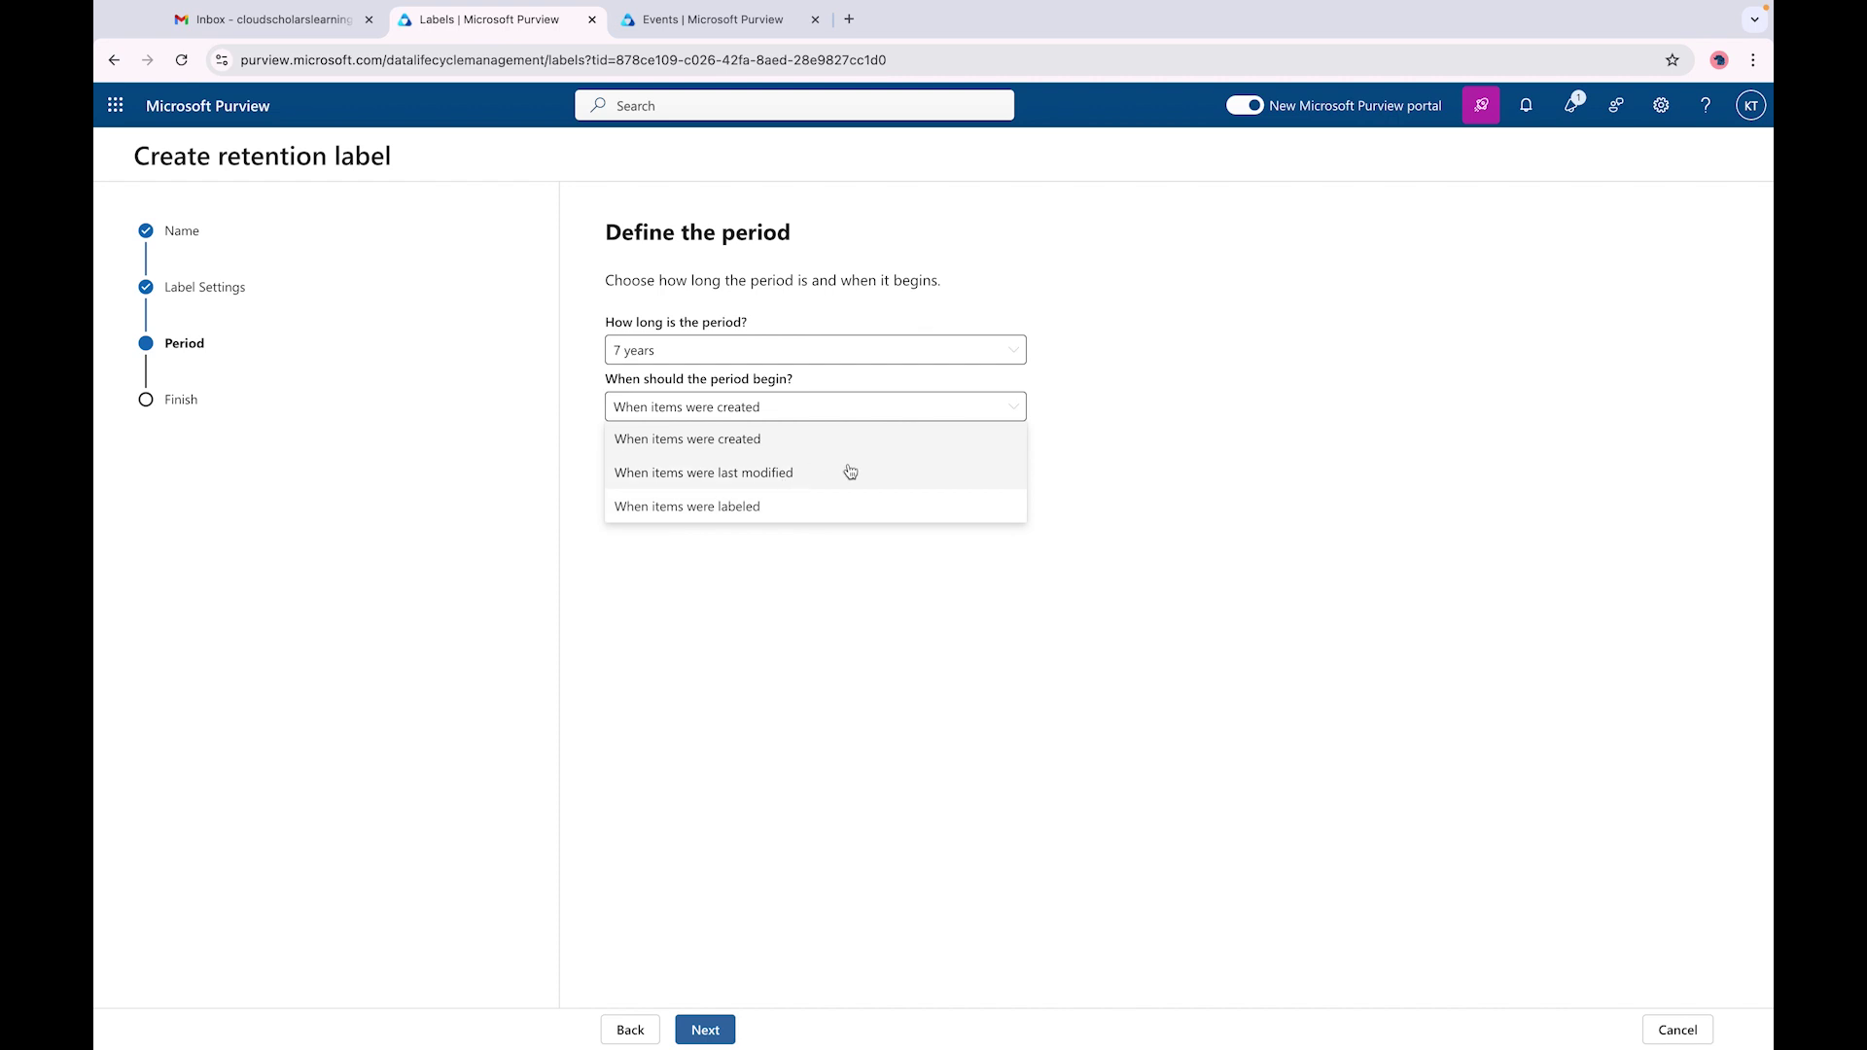
left_click(921, 683)
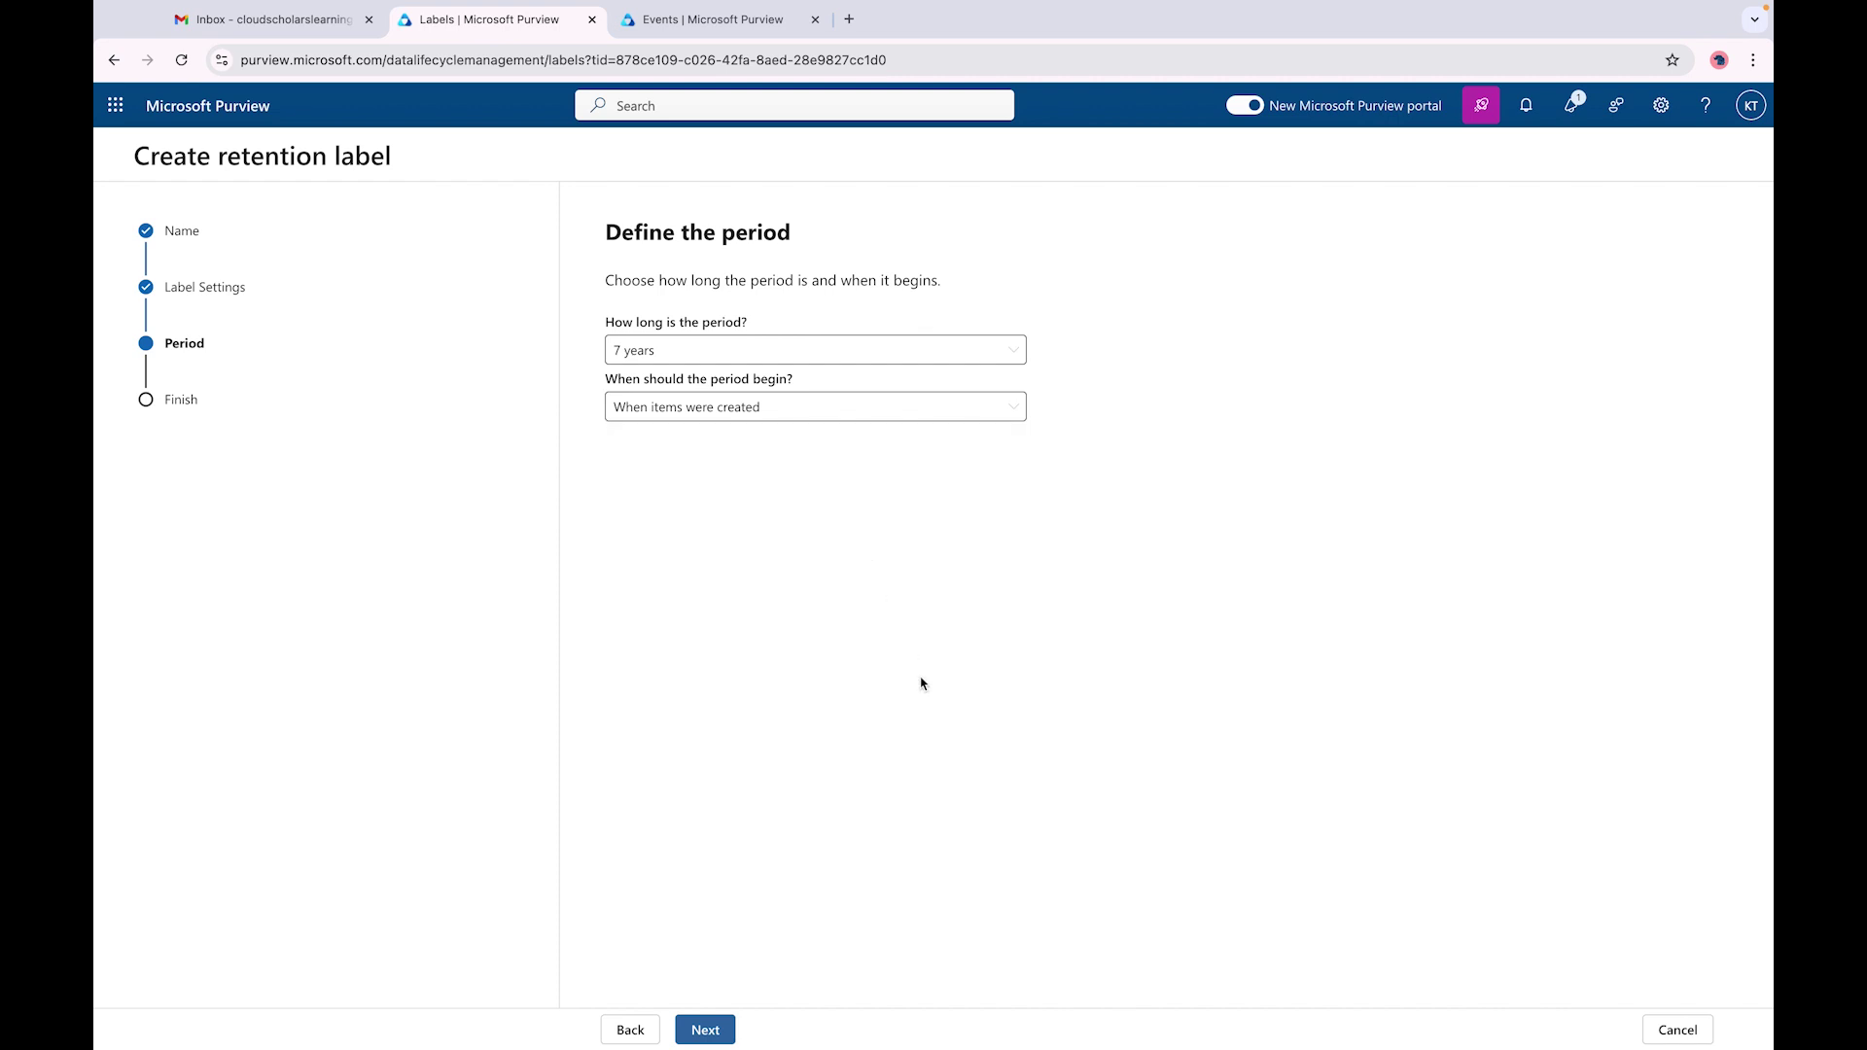
left_click(713, 1031)
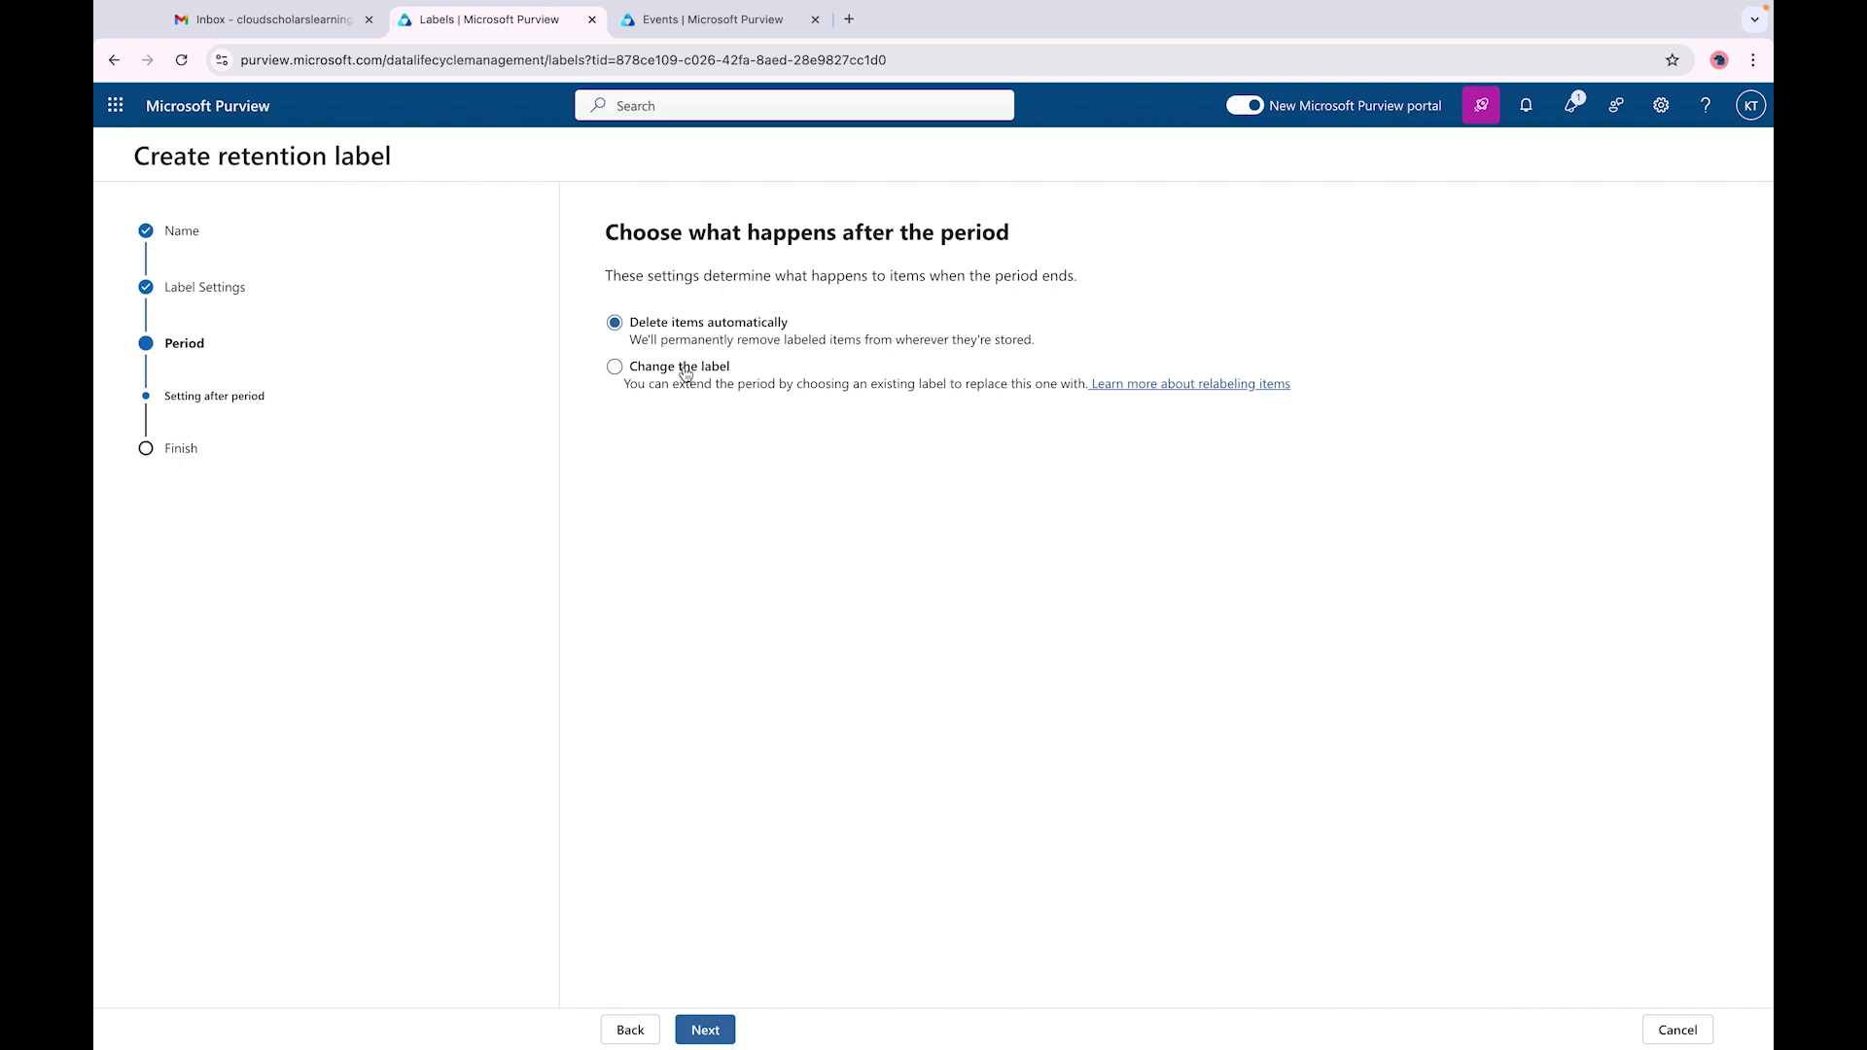
left_click(701, 1030)
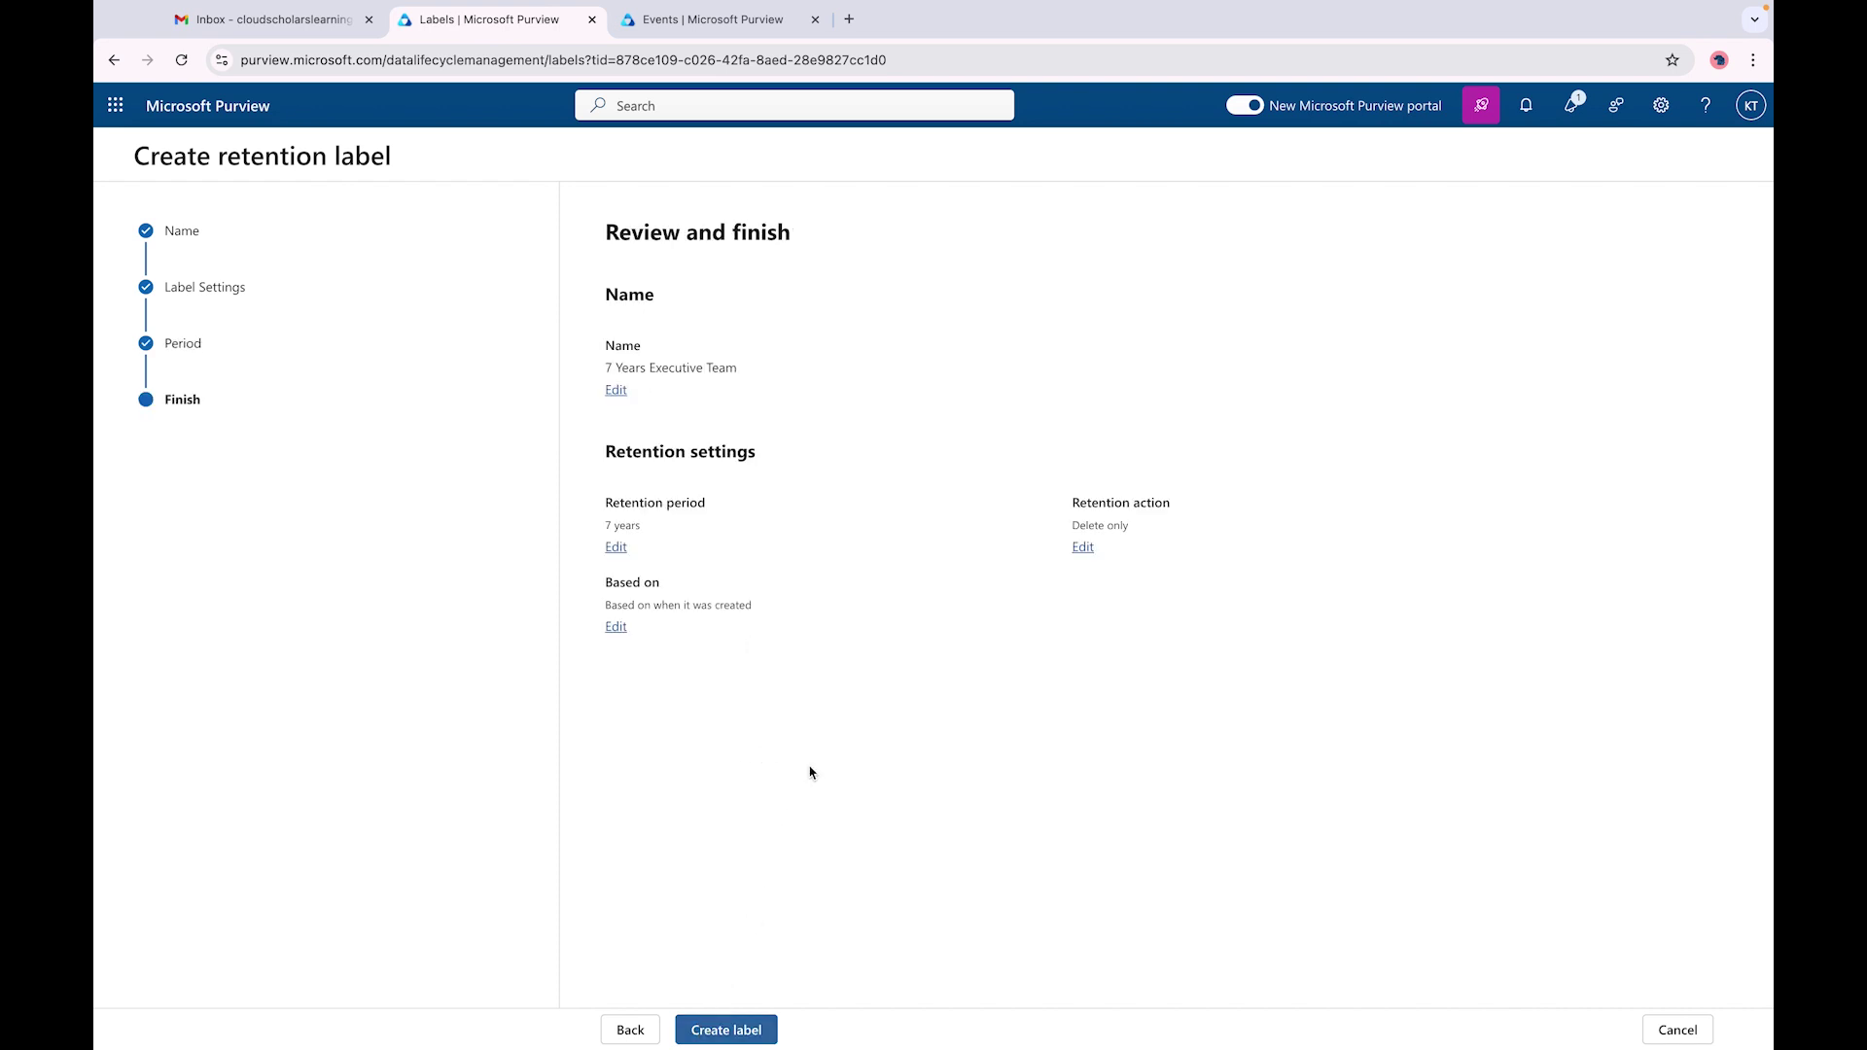
- Go back to the label settings and try the option to just label items
left_click(630, 1031)
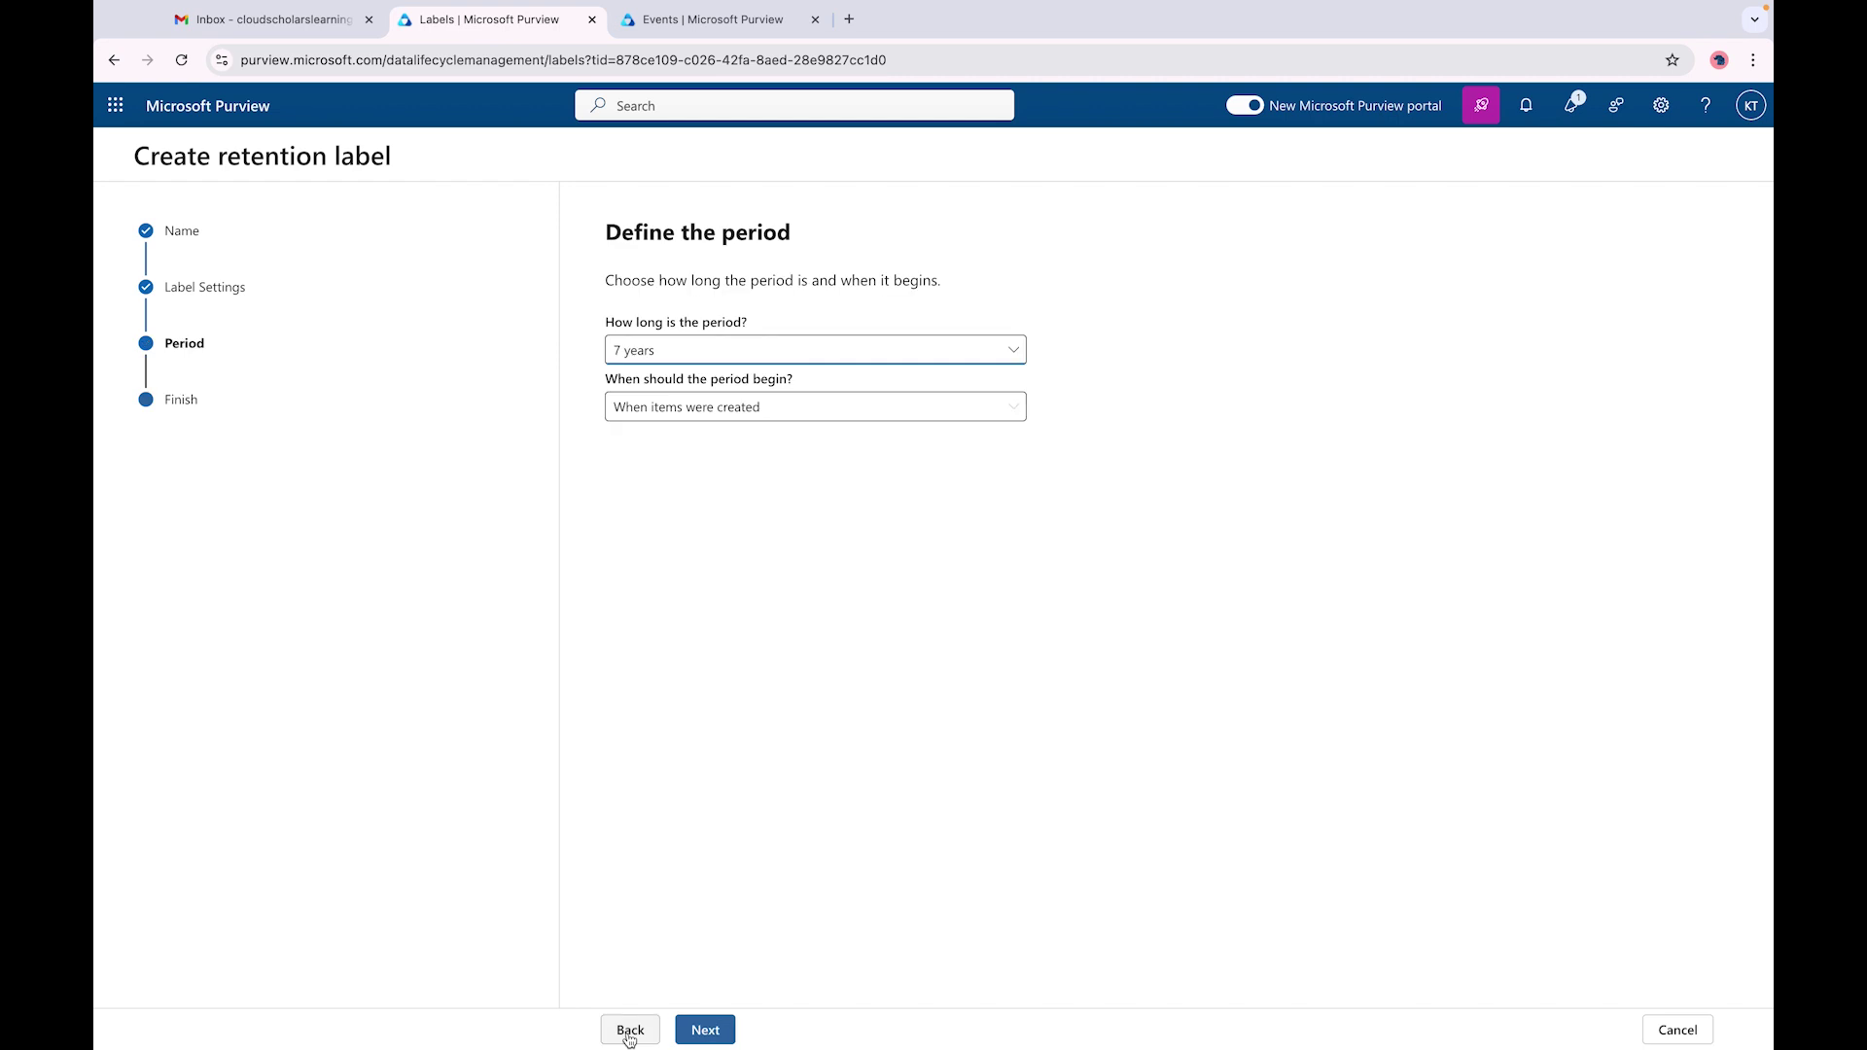
left_click(630, 1034)
left_click(630, 1035)
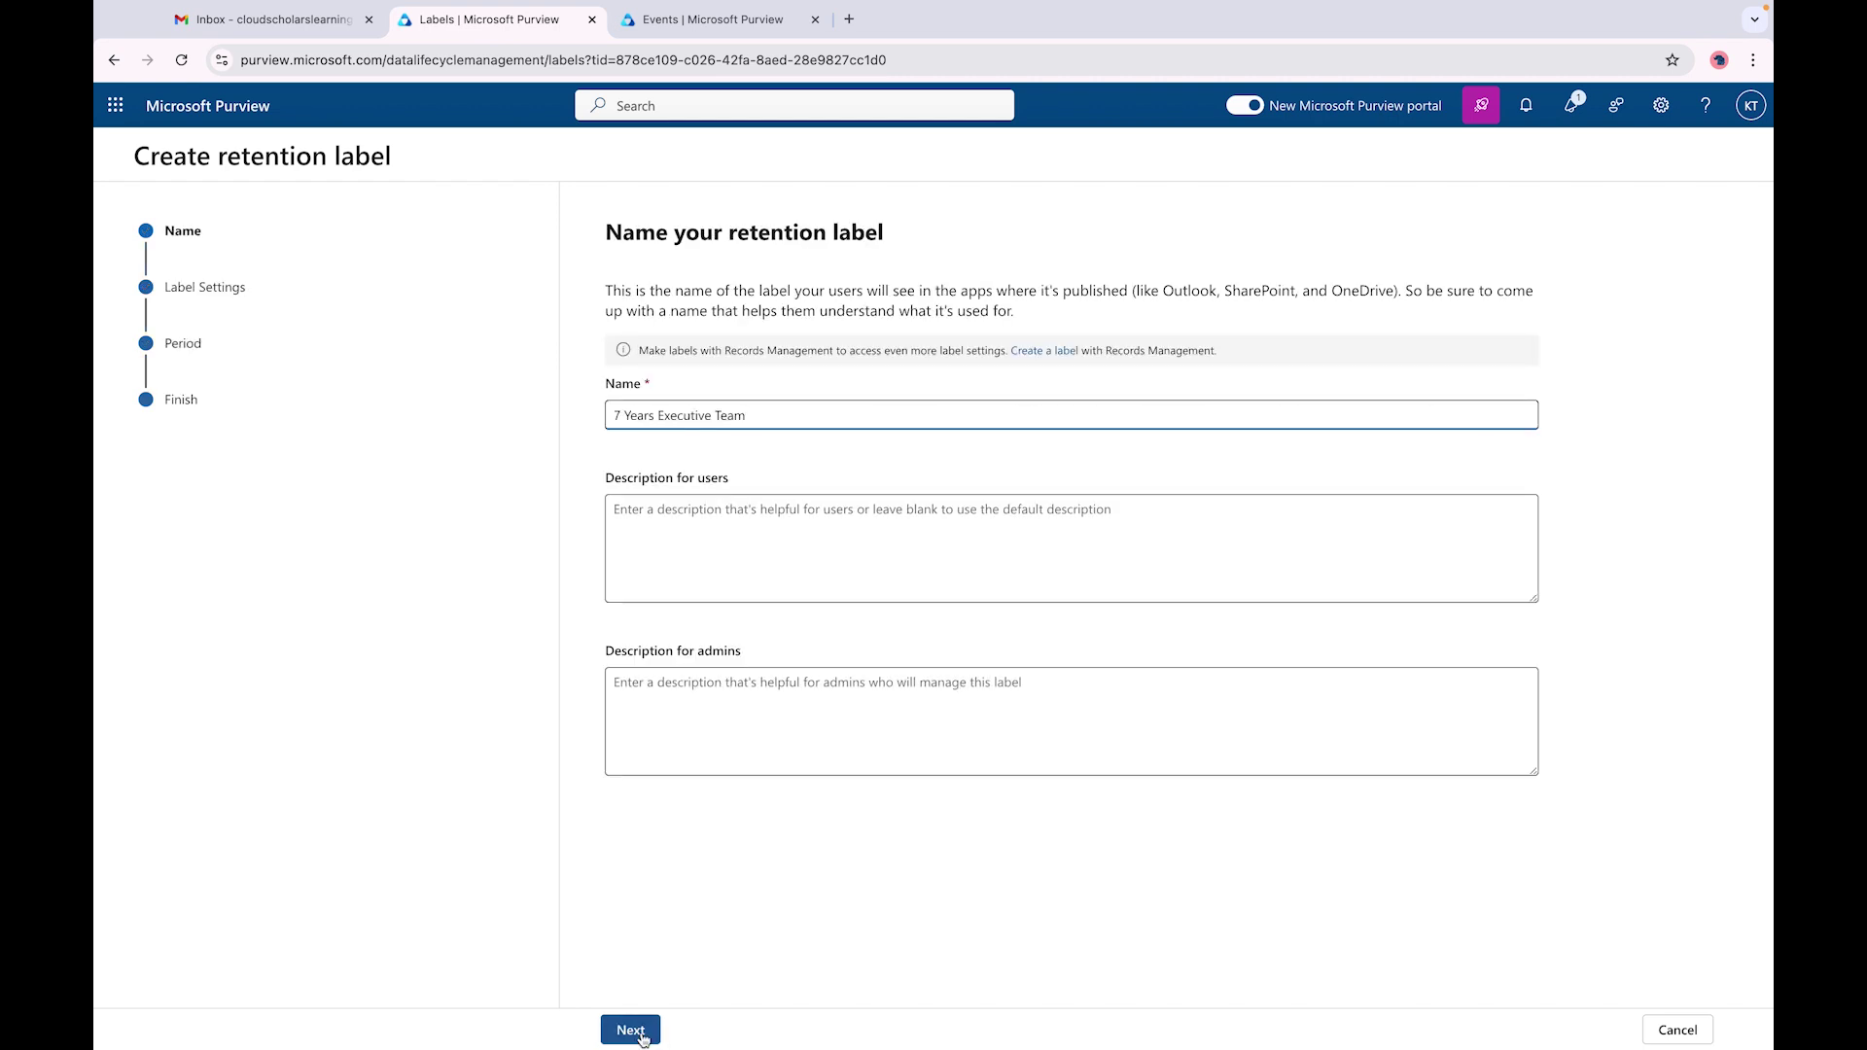
left_click(634, 1034)
left_click(642, 424)
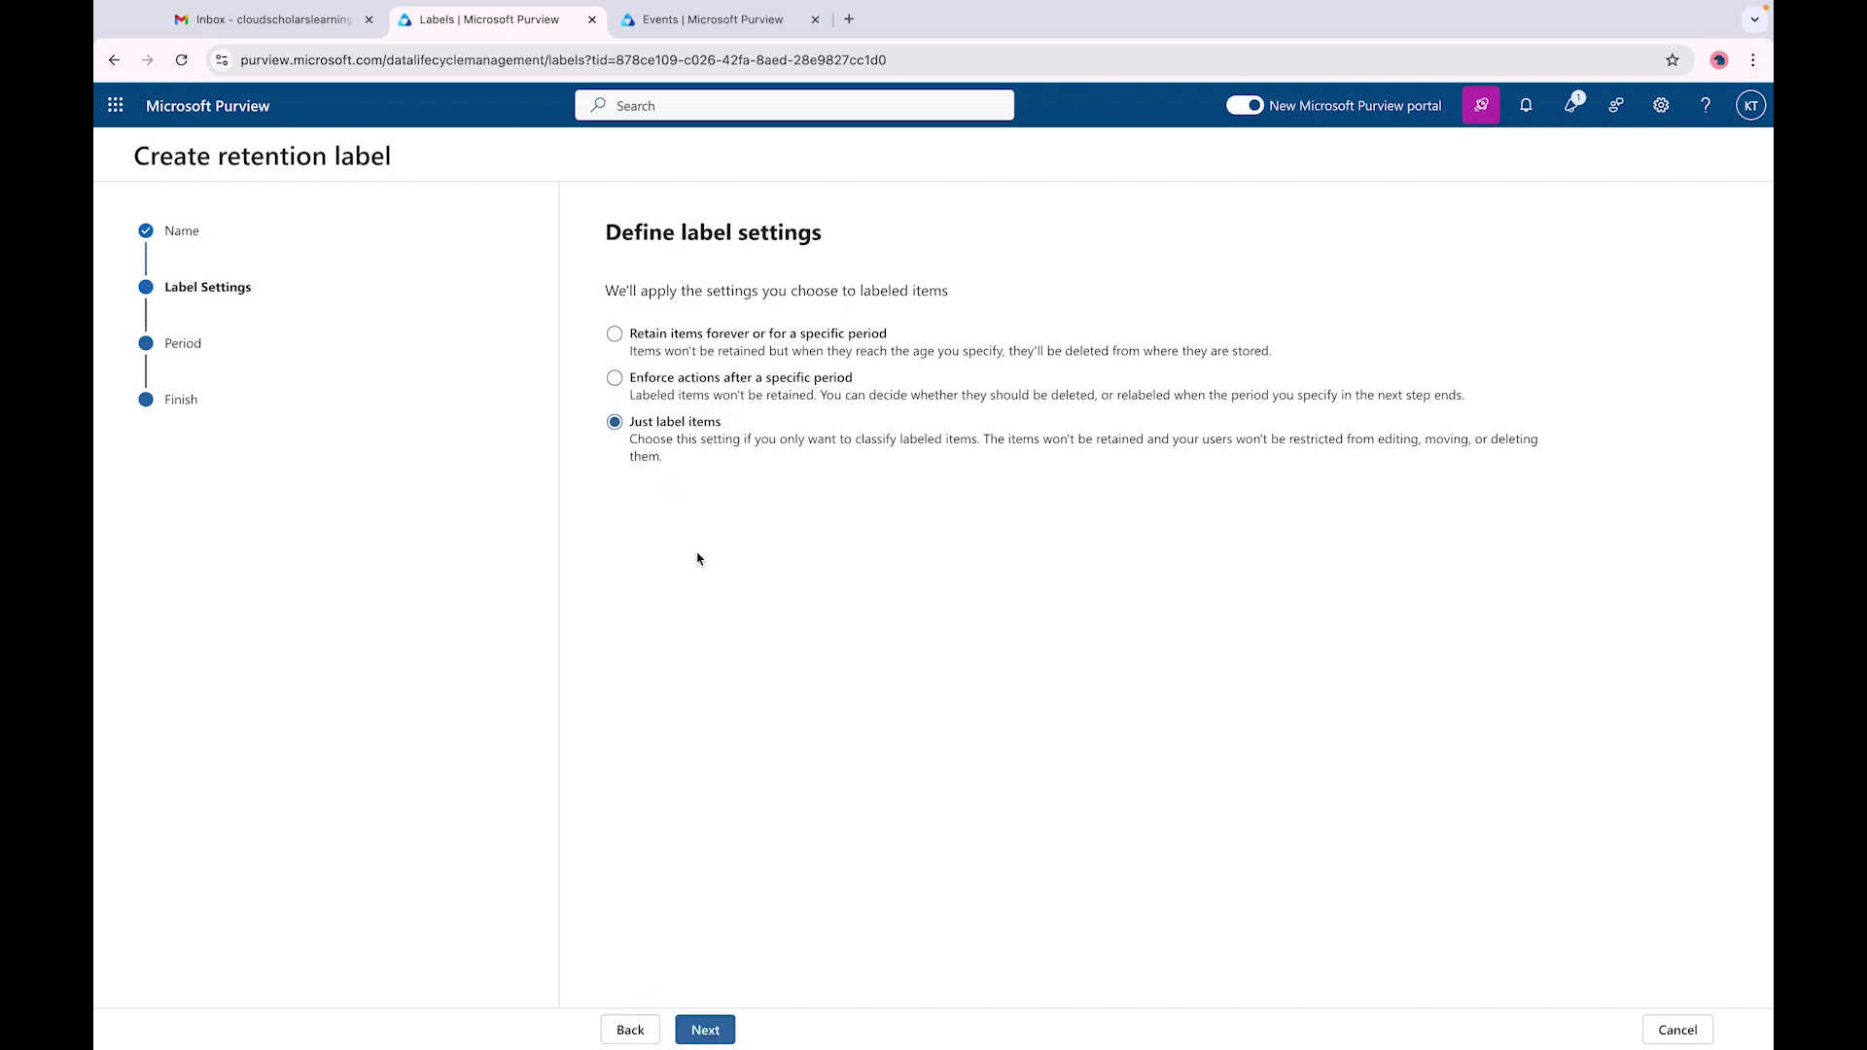
left_click(706, 1030)
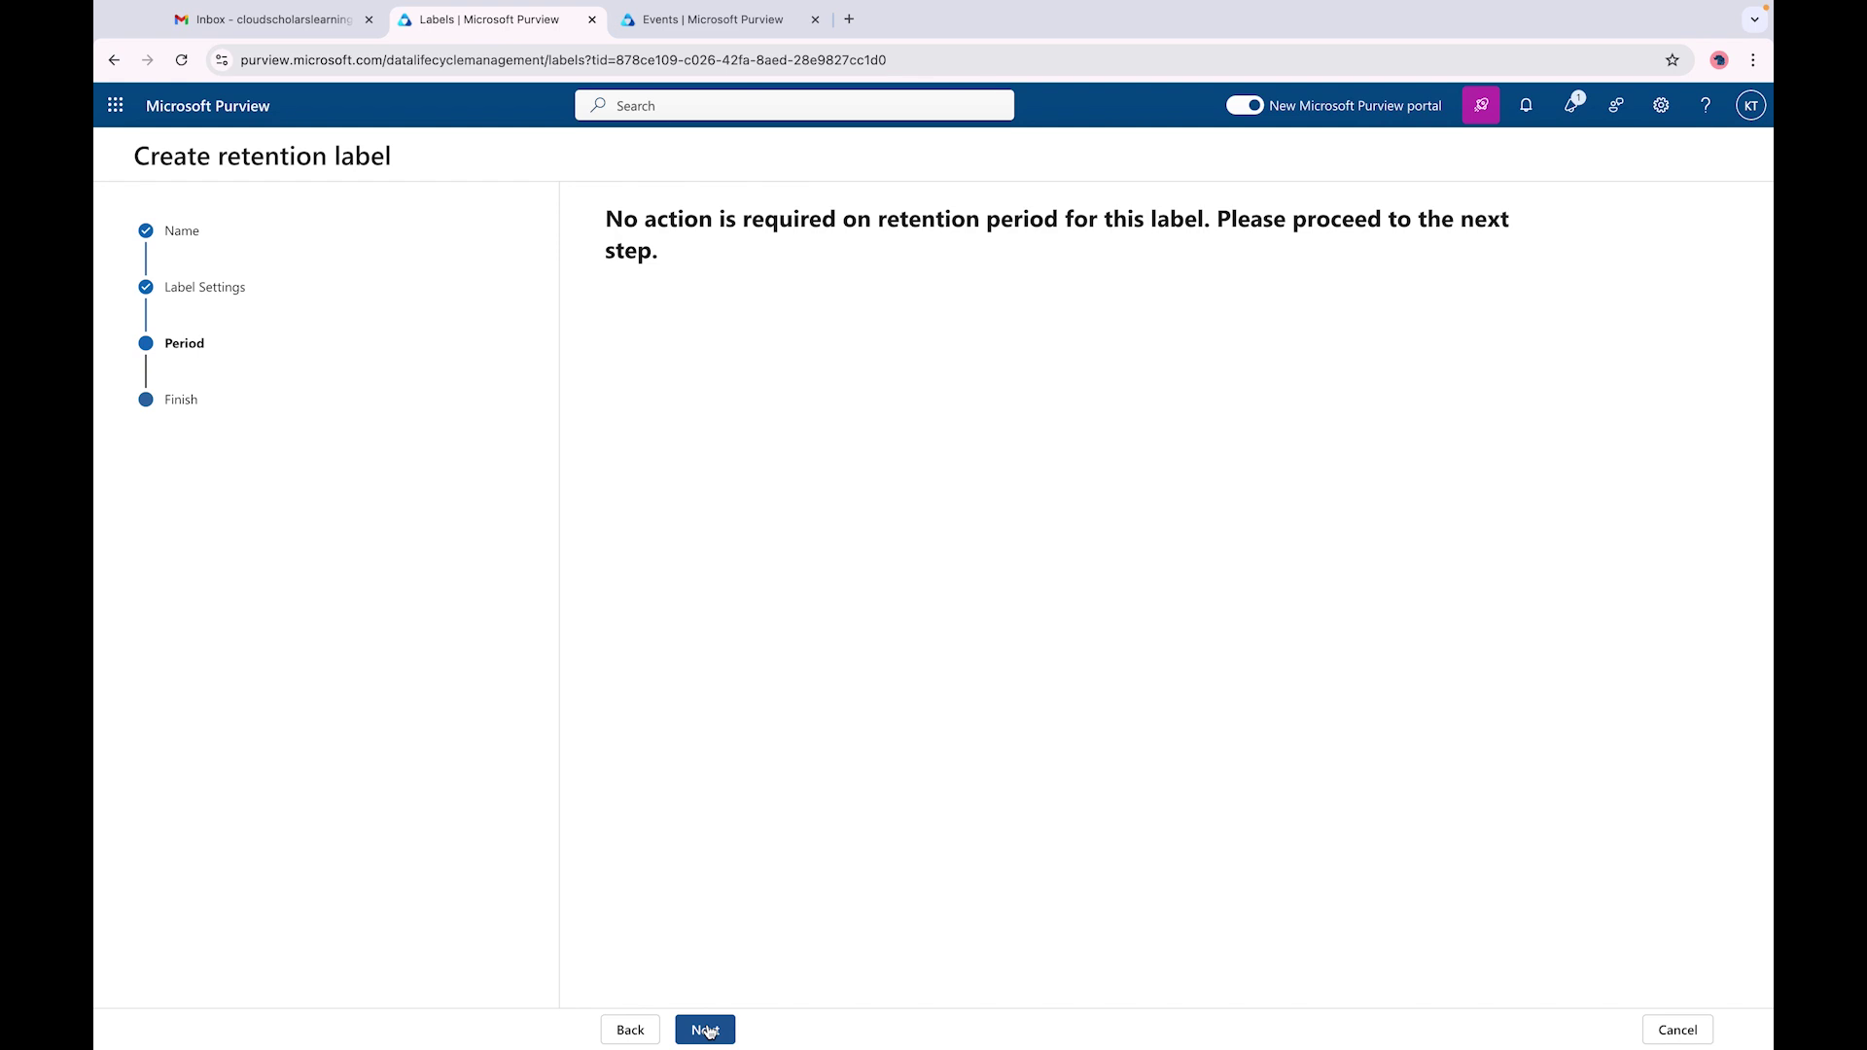
left_click(627, 1031)
- Set the label to retain items forever or for a specific period, starting the retention period from the Acquisition Finalized event type
left_click(691, 337)
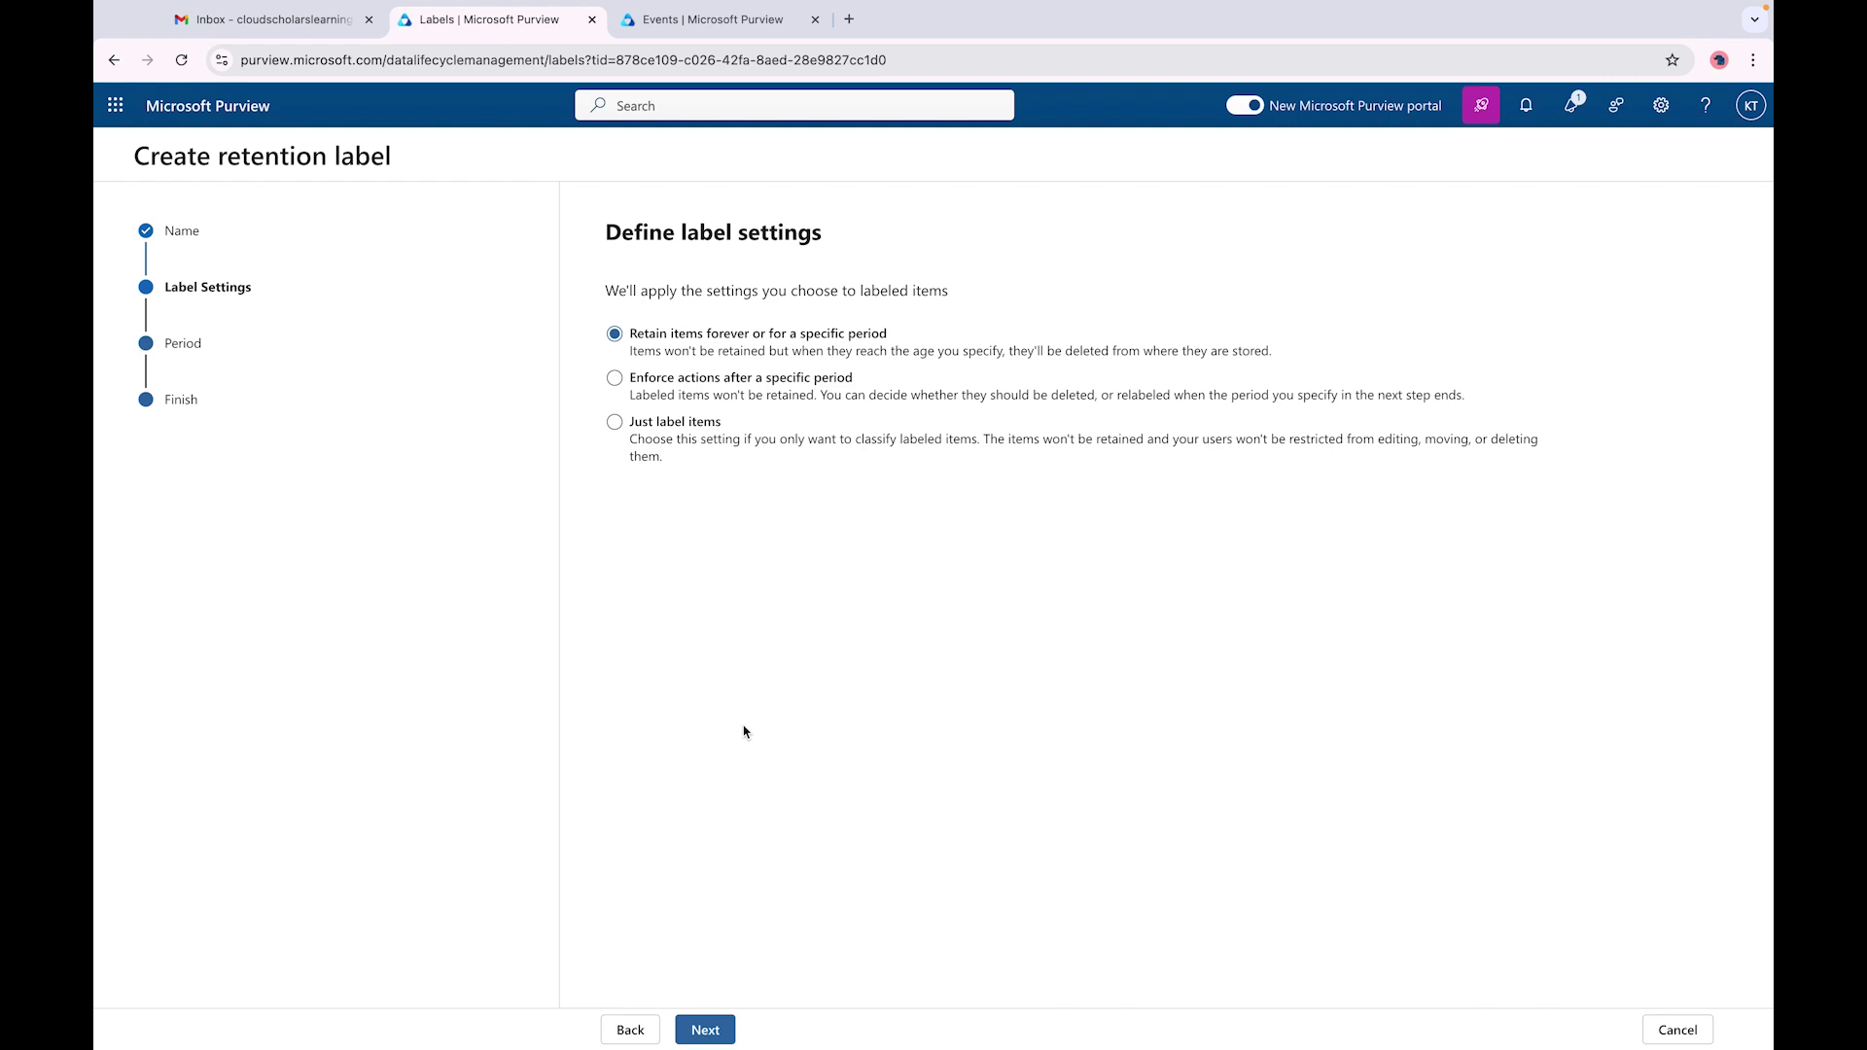
left_click(707, 1029)
left_click(781, 412)
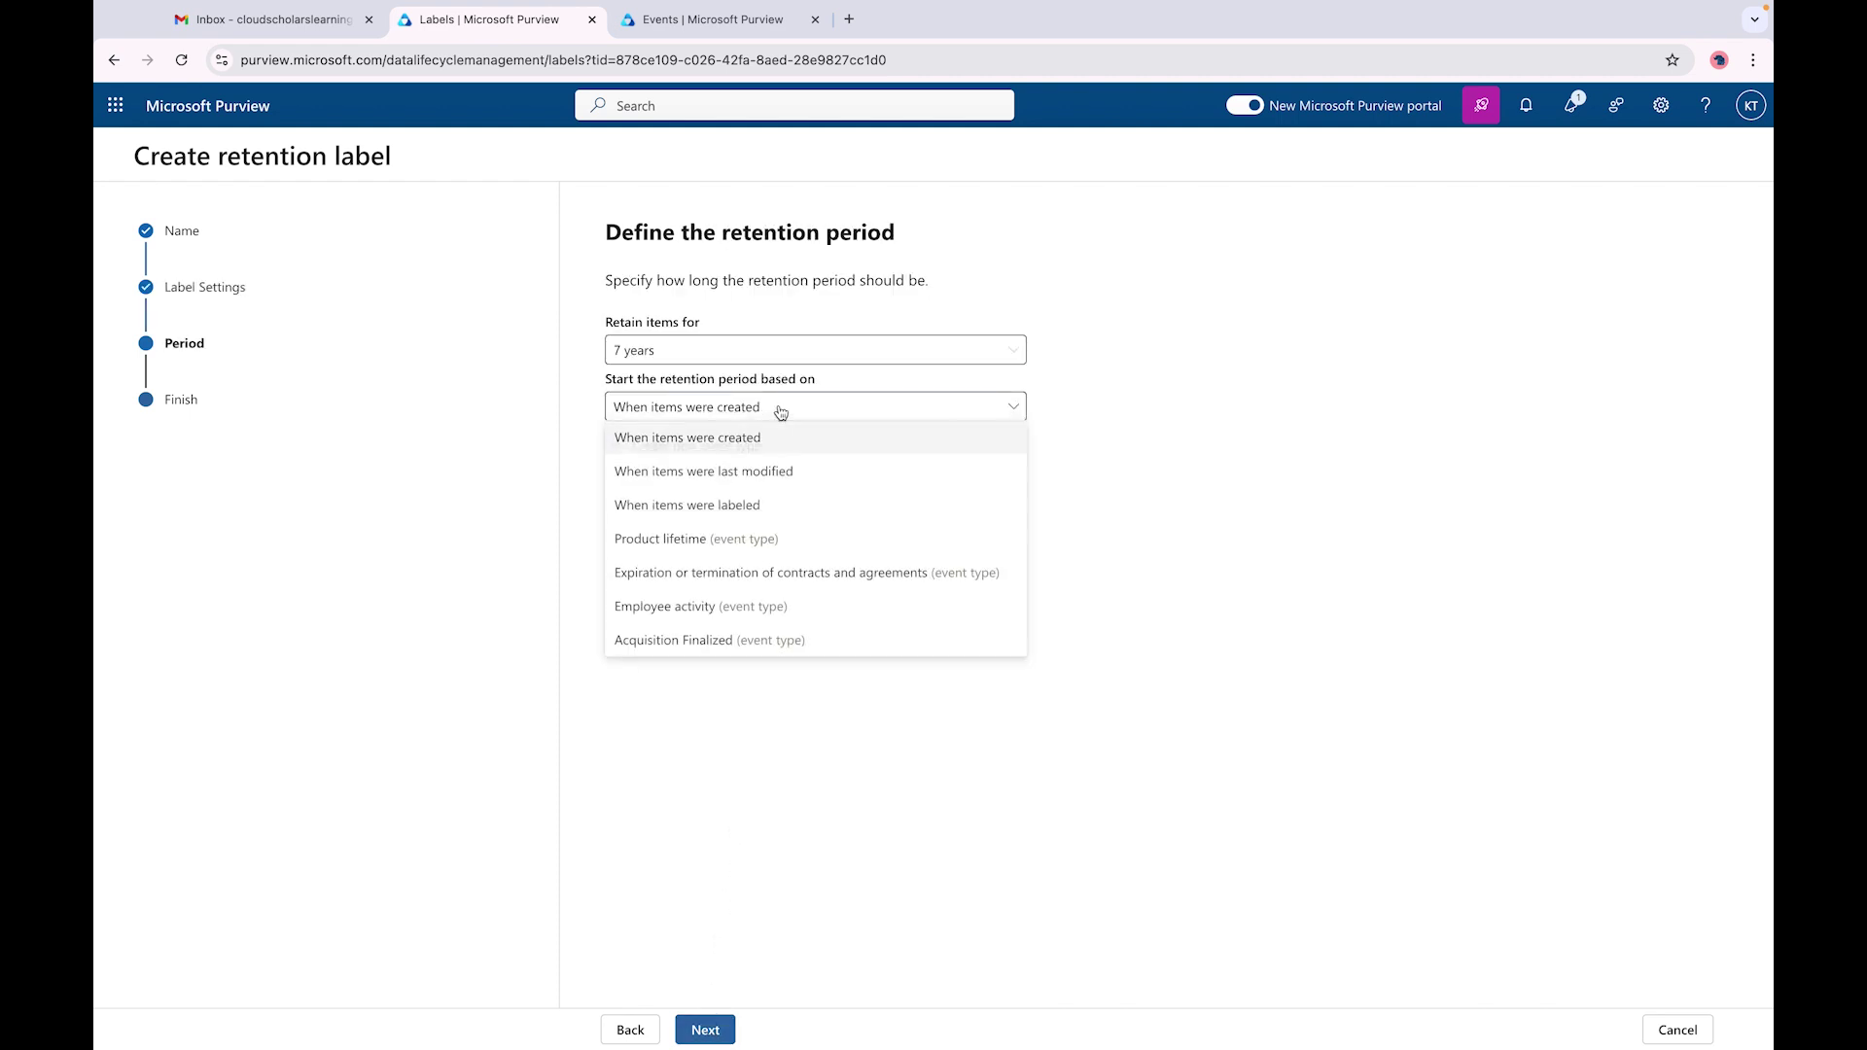
left_click(720, 644)
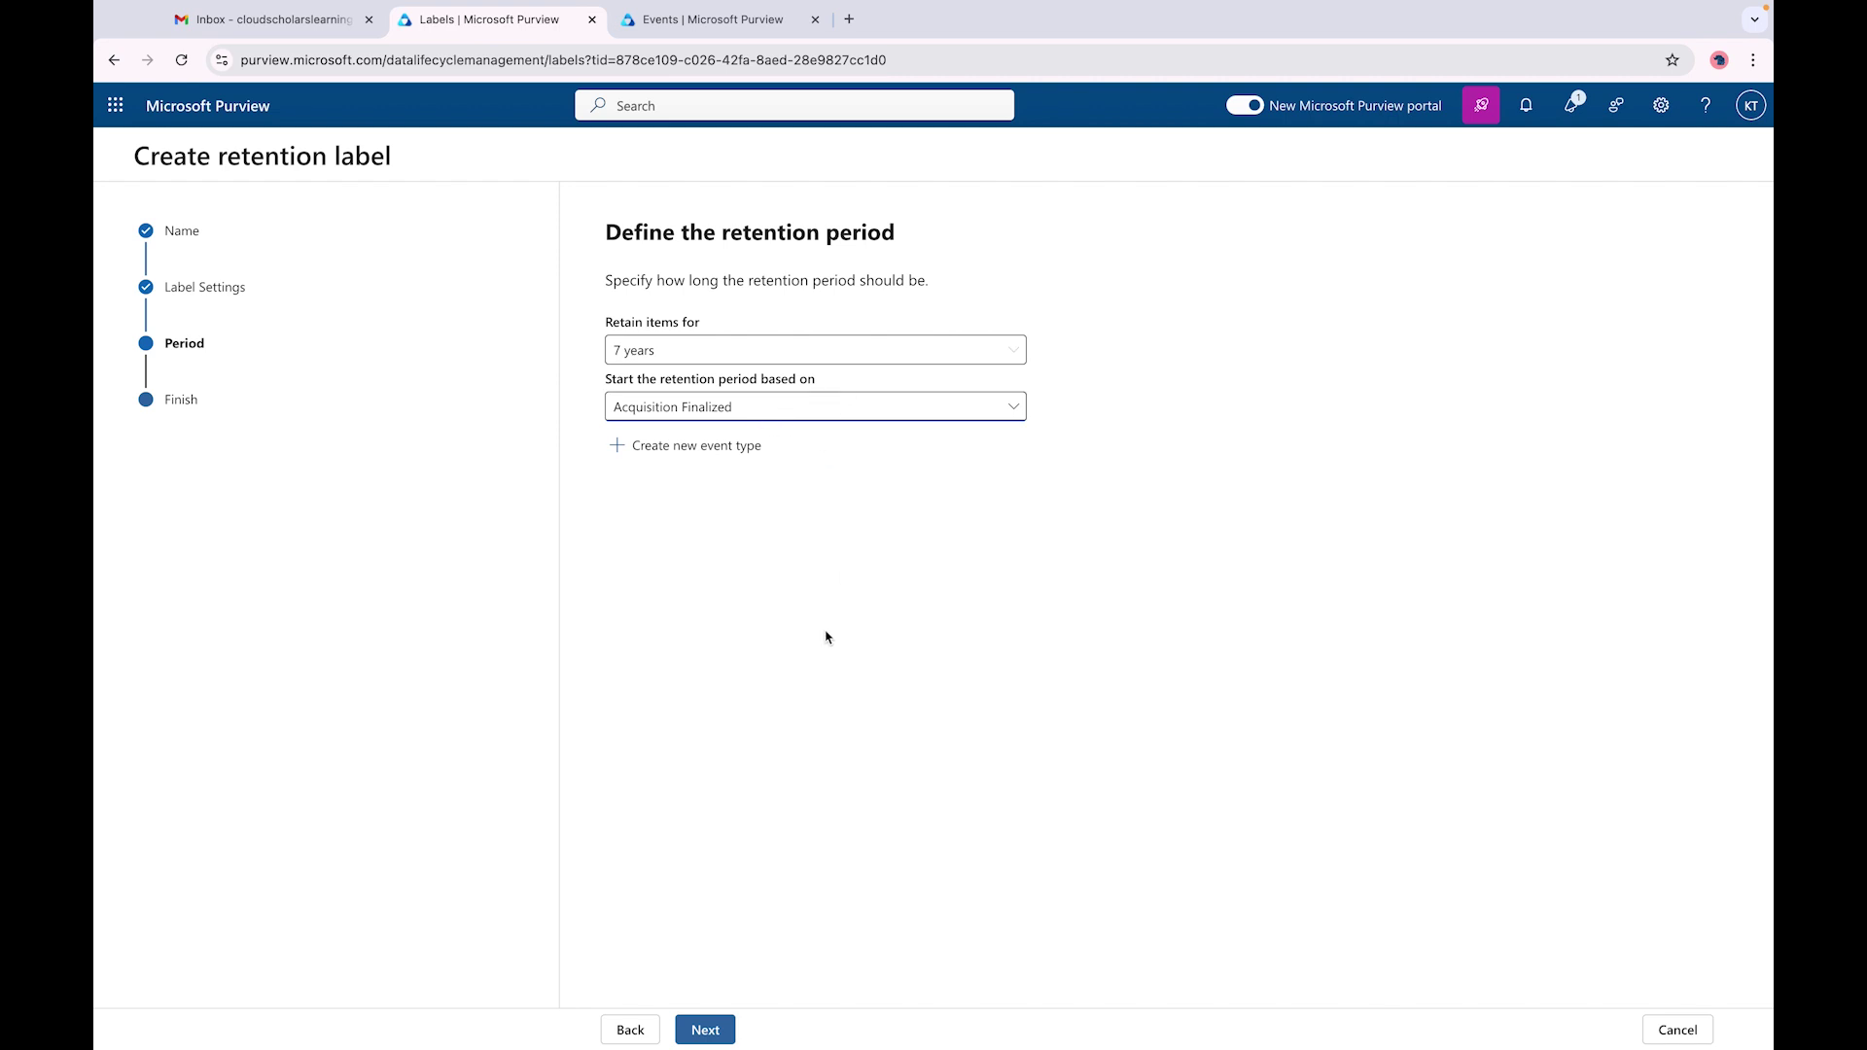
- Set labeled items to be deleted automatically when the retention period ends, and continue to the label review
left_click(705, 1029)
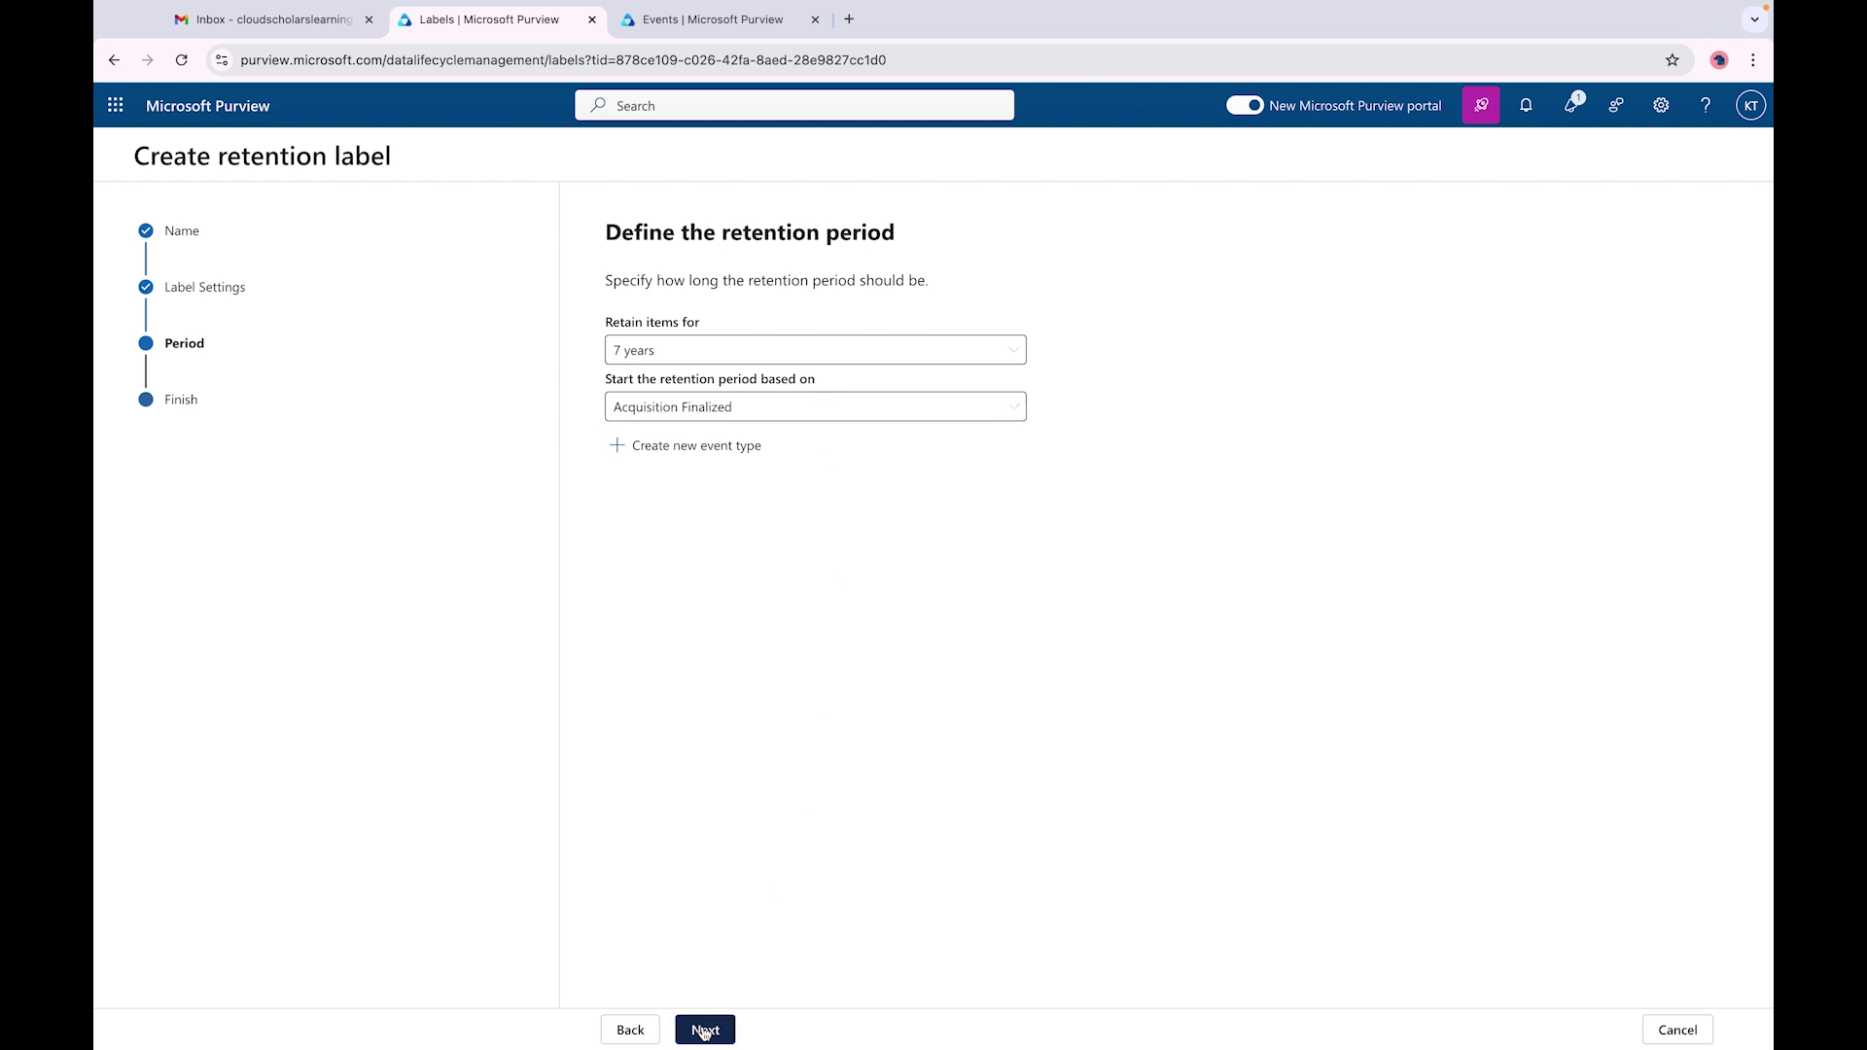
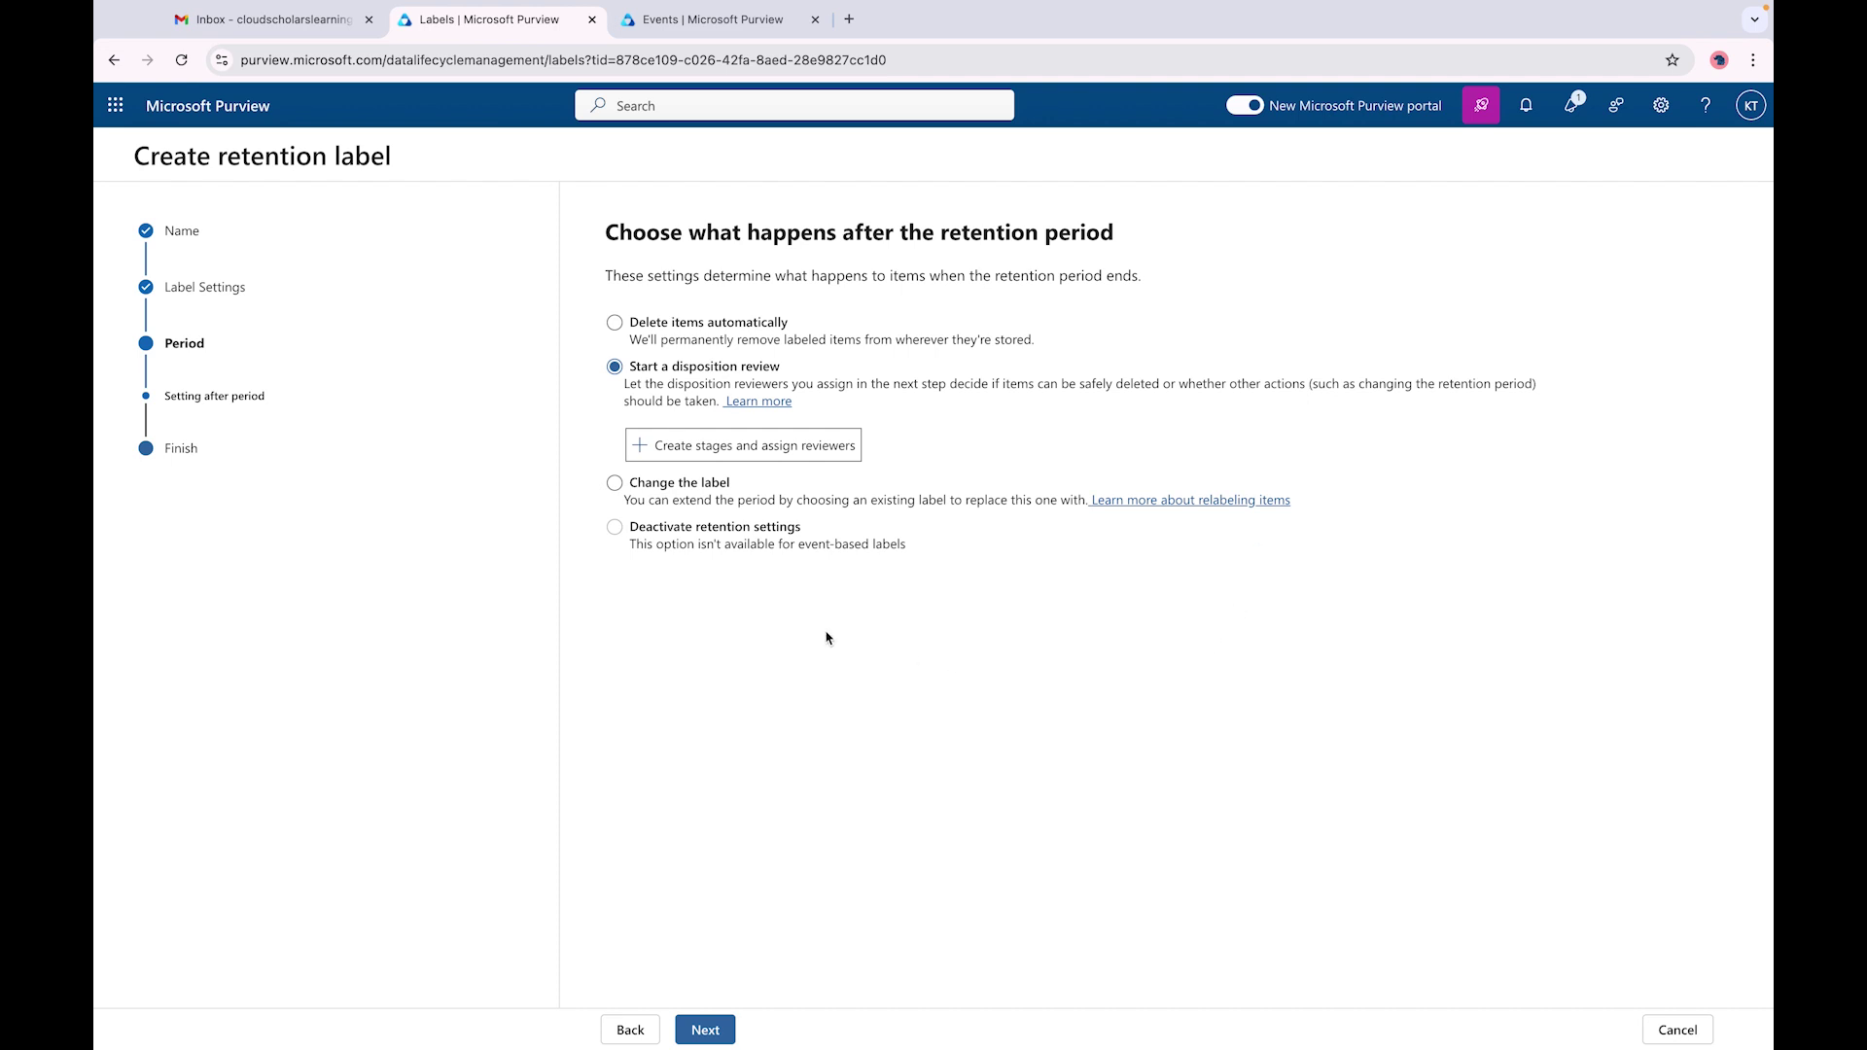
left_click(666, 483)
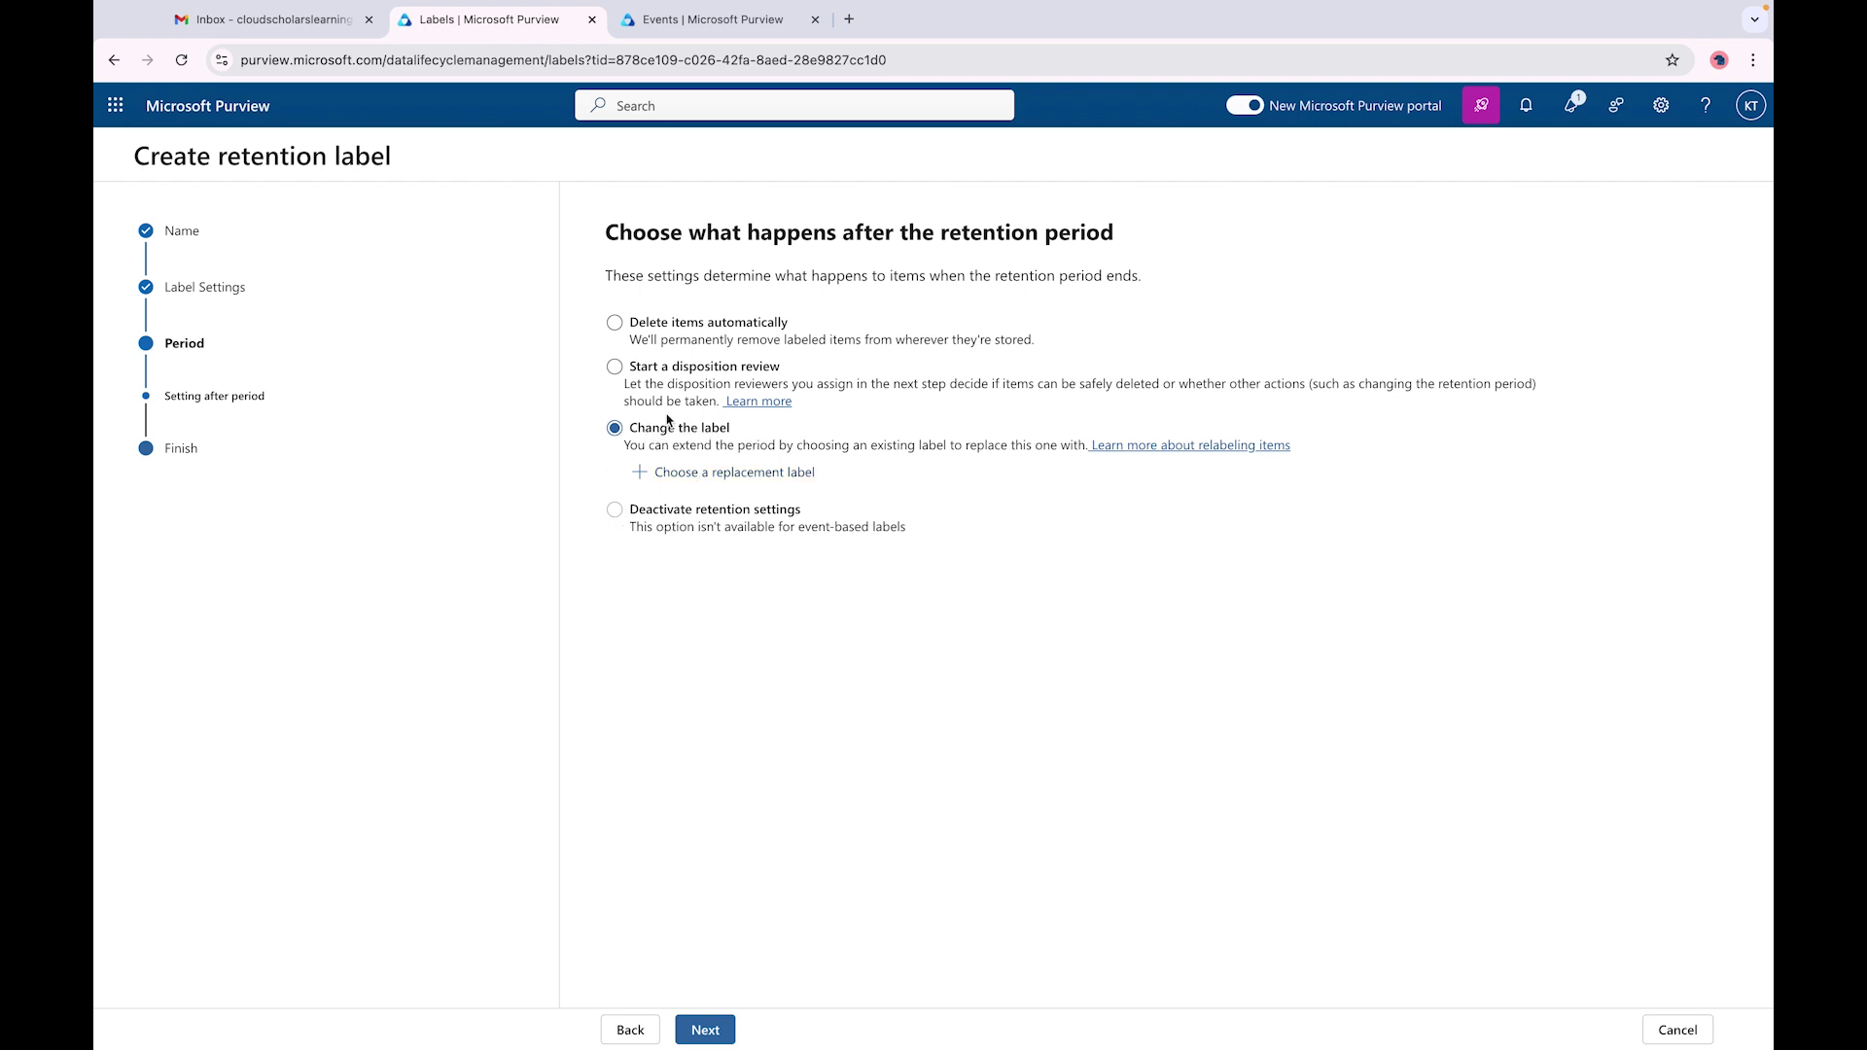
left_click(615, 323)
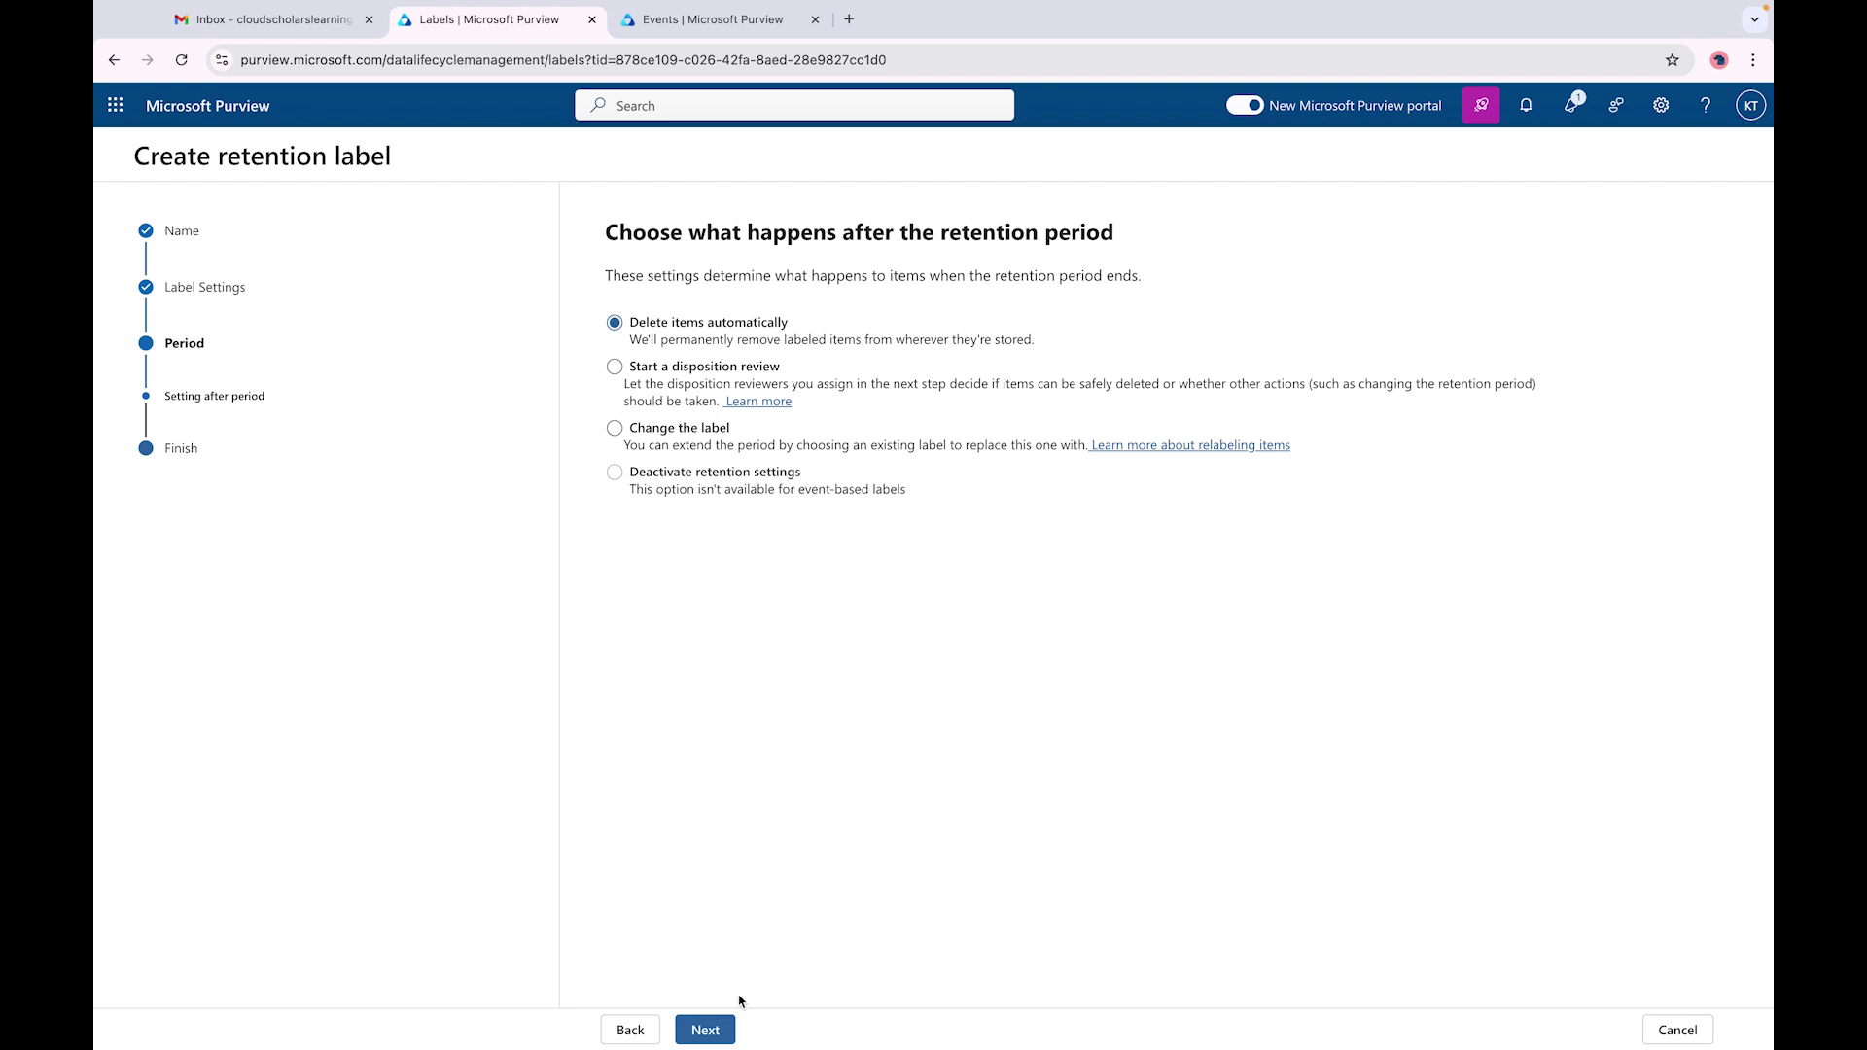
left_click(709, 1030)
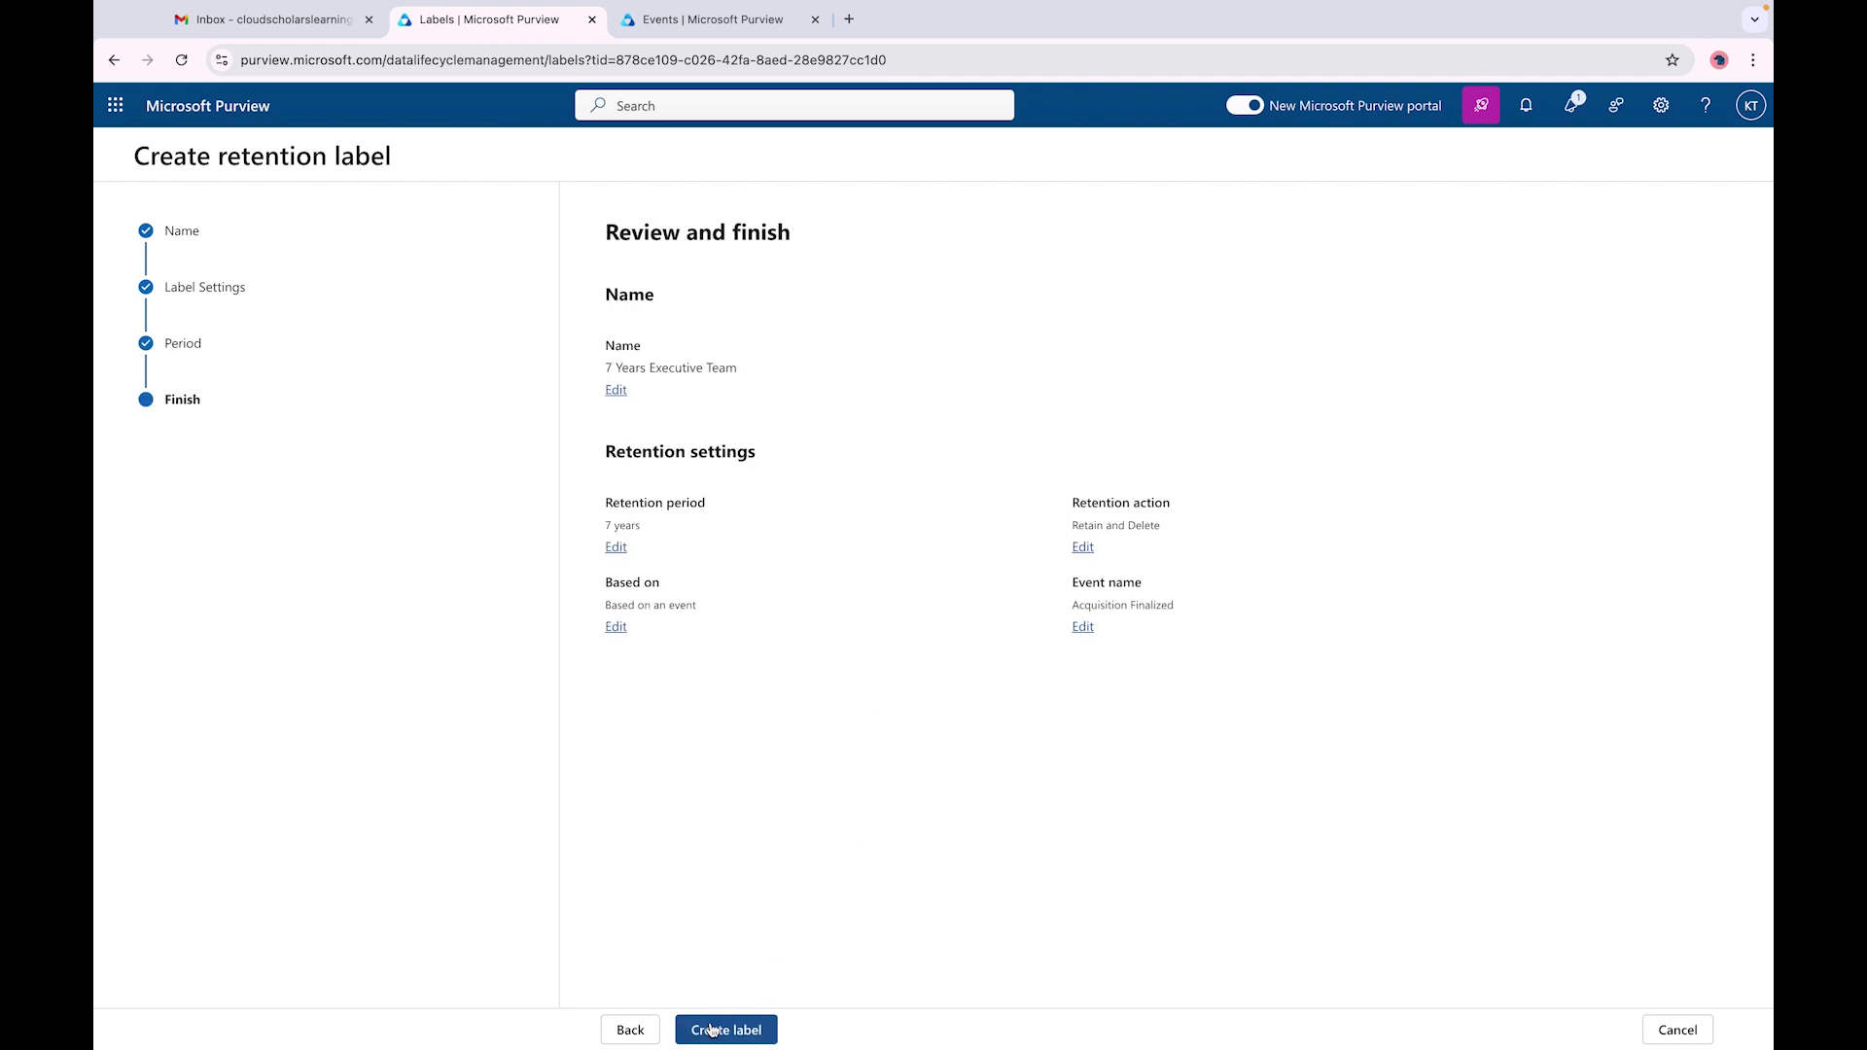
- Create the retention label and finish with the Do Nothing option instead of publishing or auto-applying it
left_click(744, 1028)
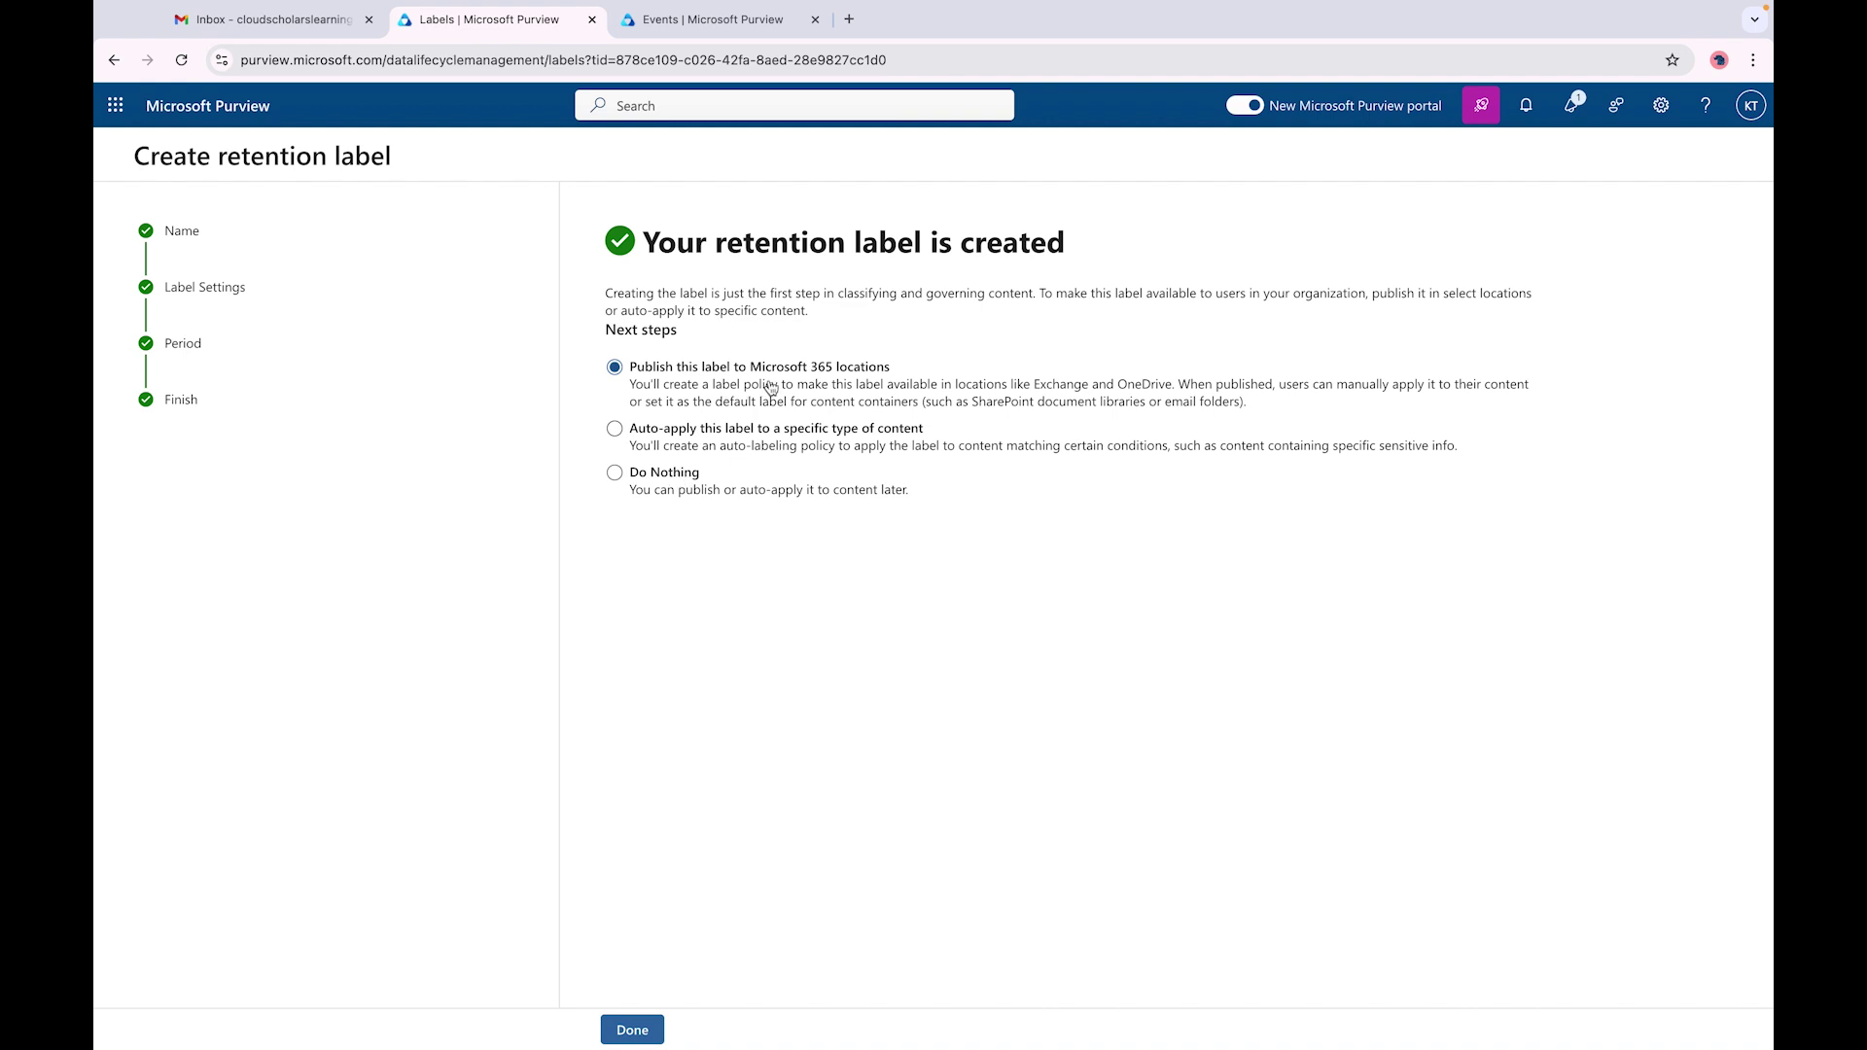
left_click(657, 478)
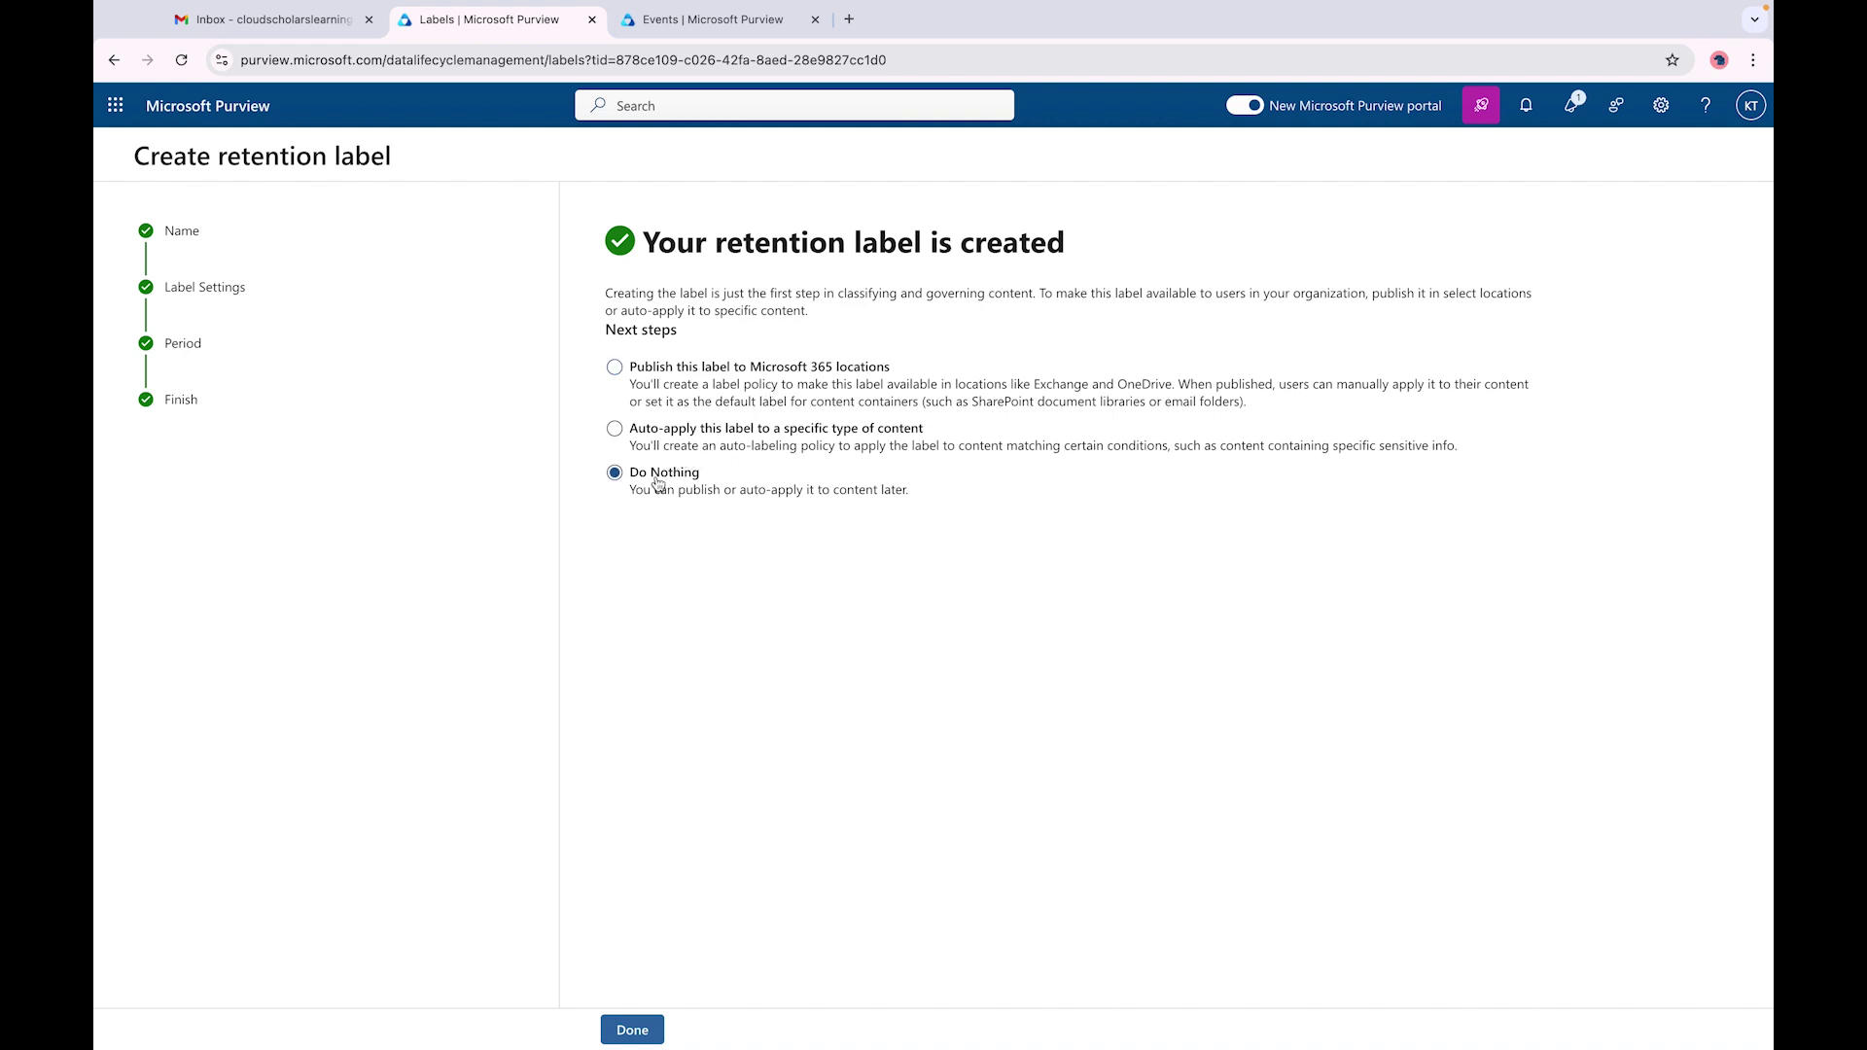
left_click(641, 1023)
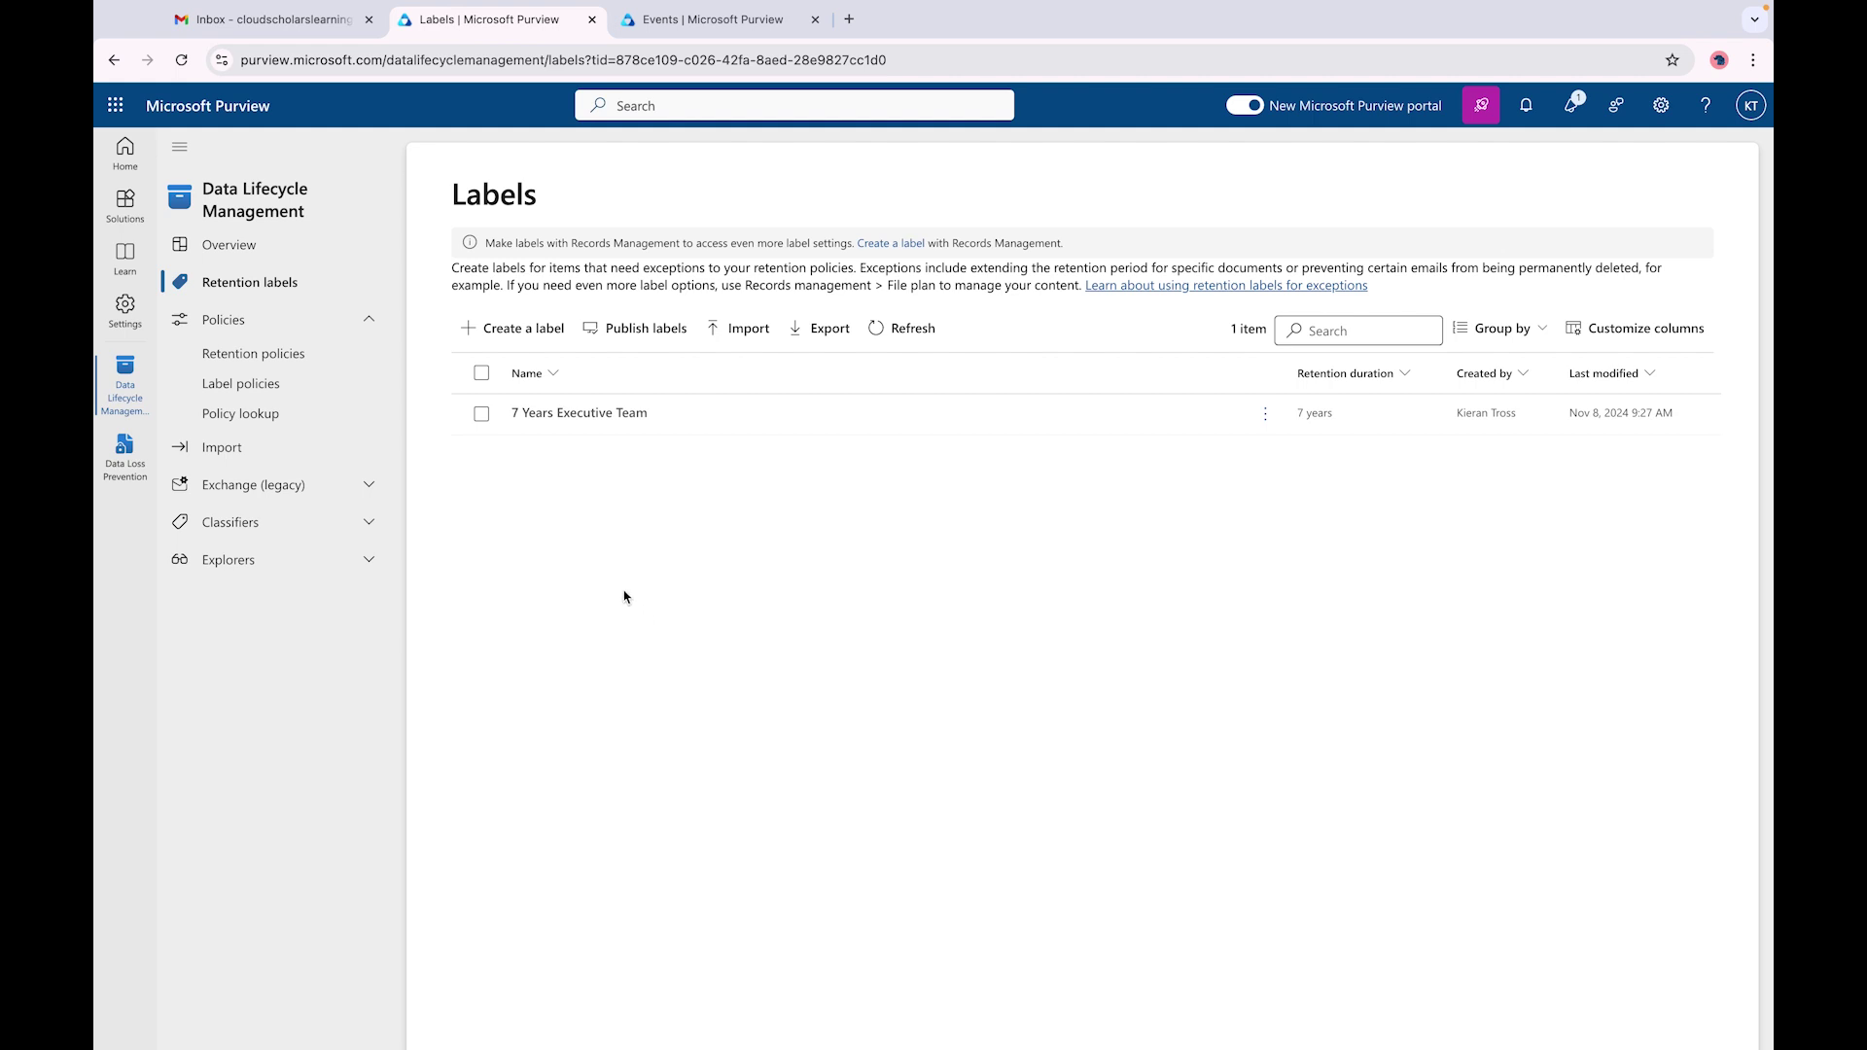
- Start publishing the 7 Years Executive Team label, keeping the full directory as the admin unit
left_click(481, 416)
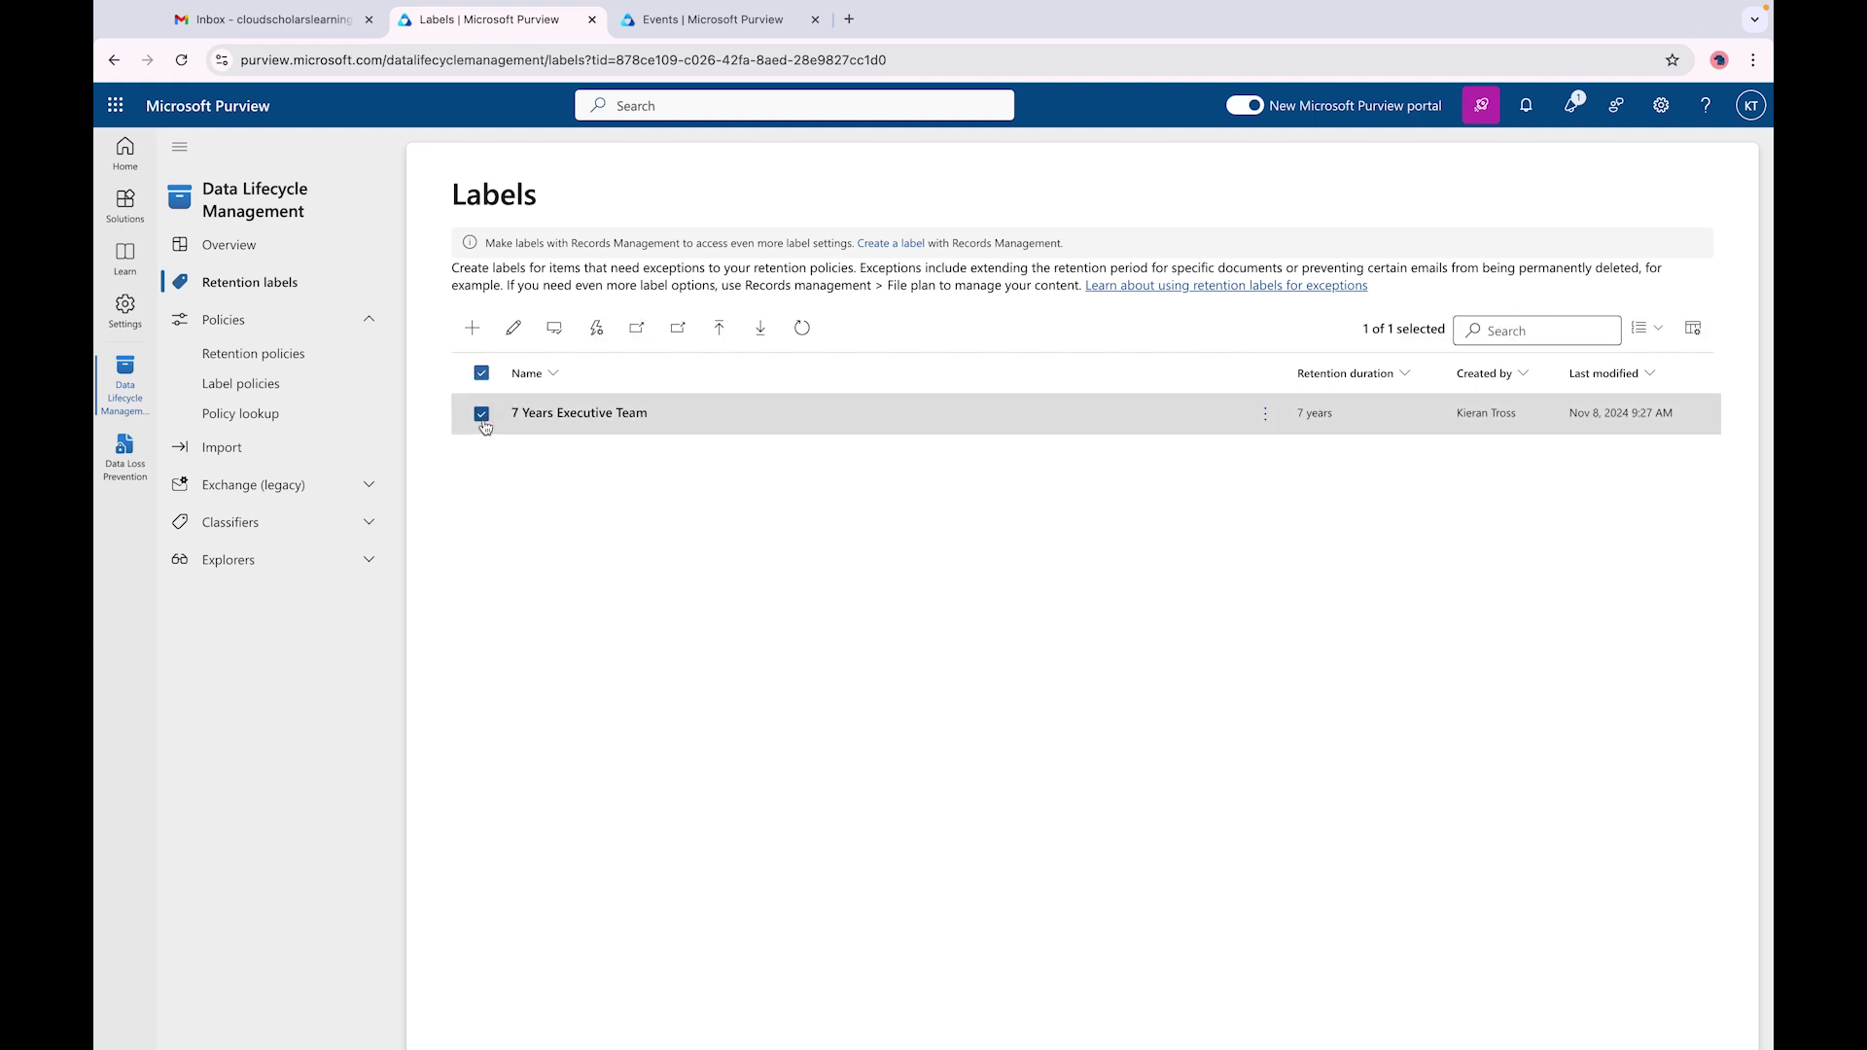
left_click(556, 331)
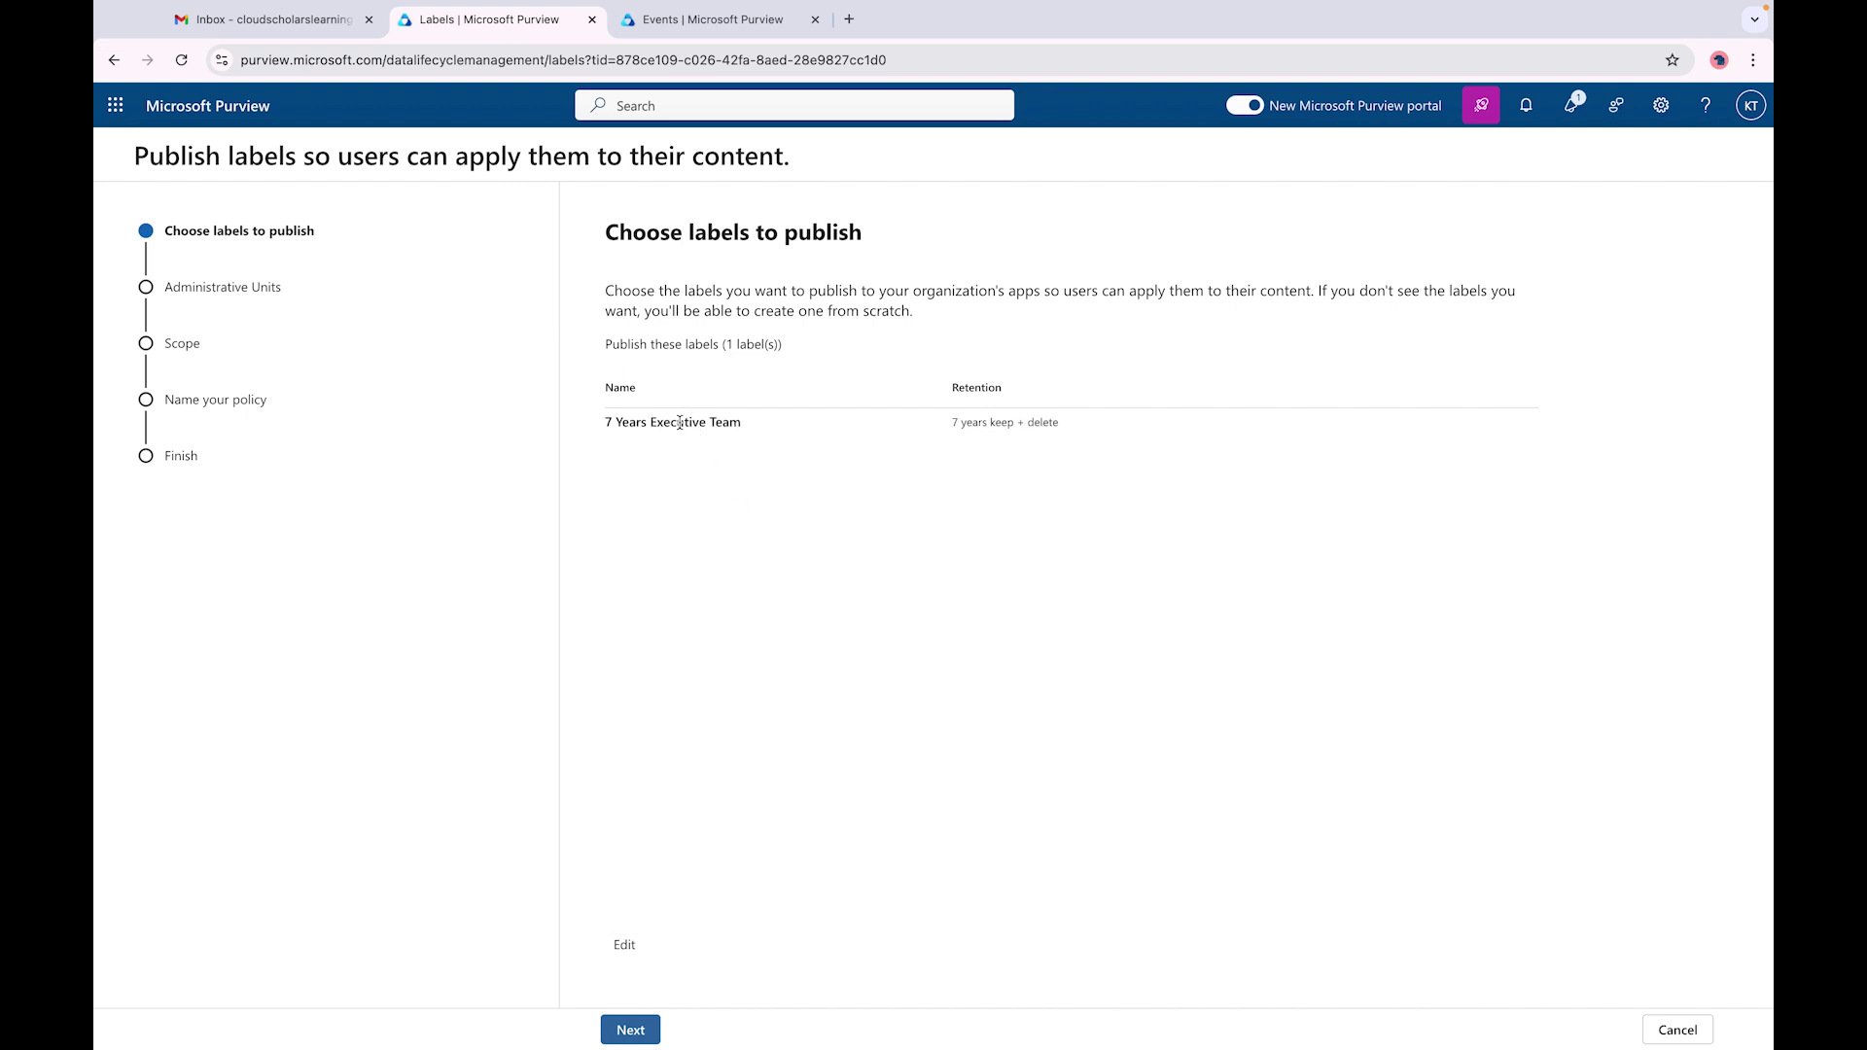
left_click(632, 1030)
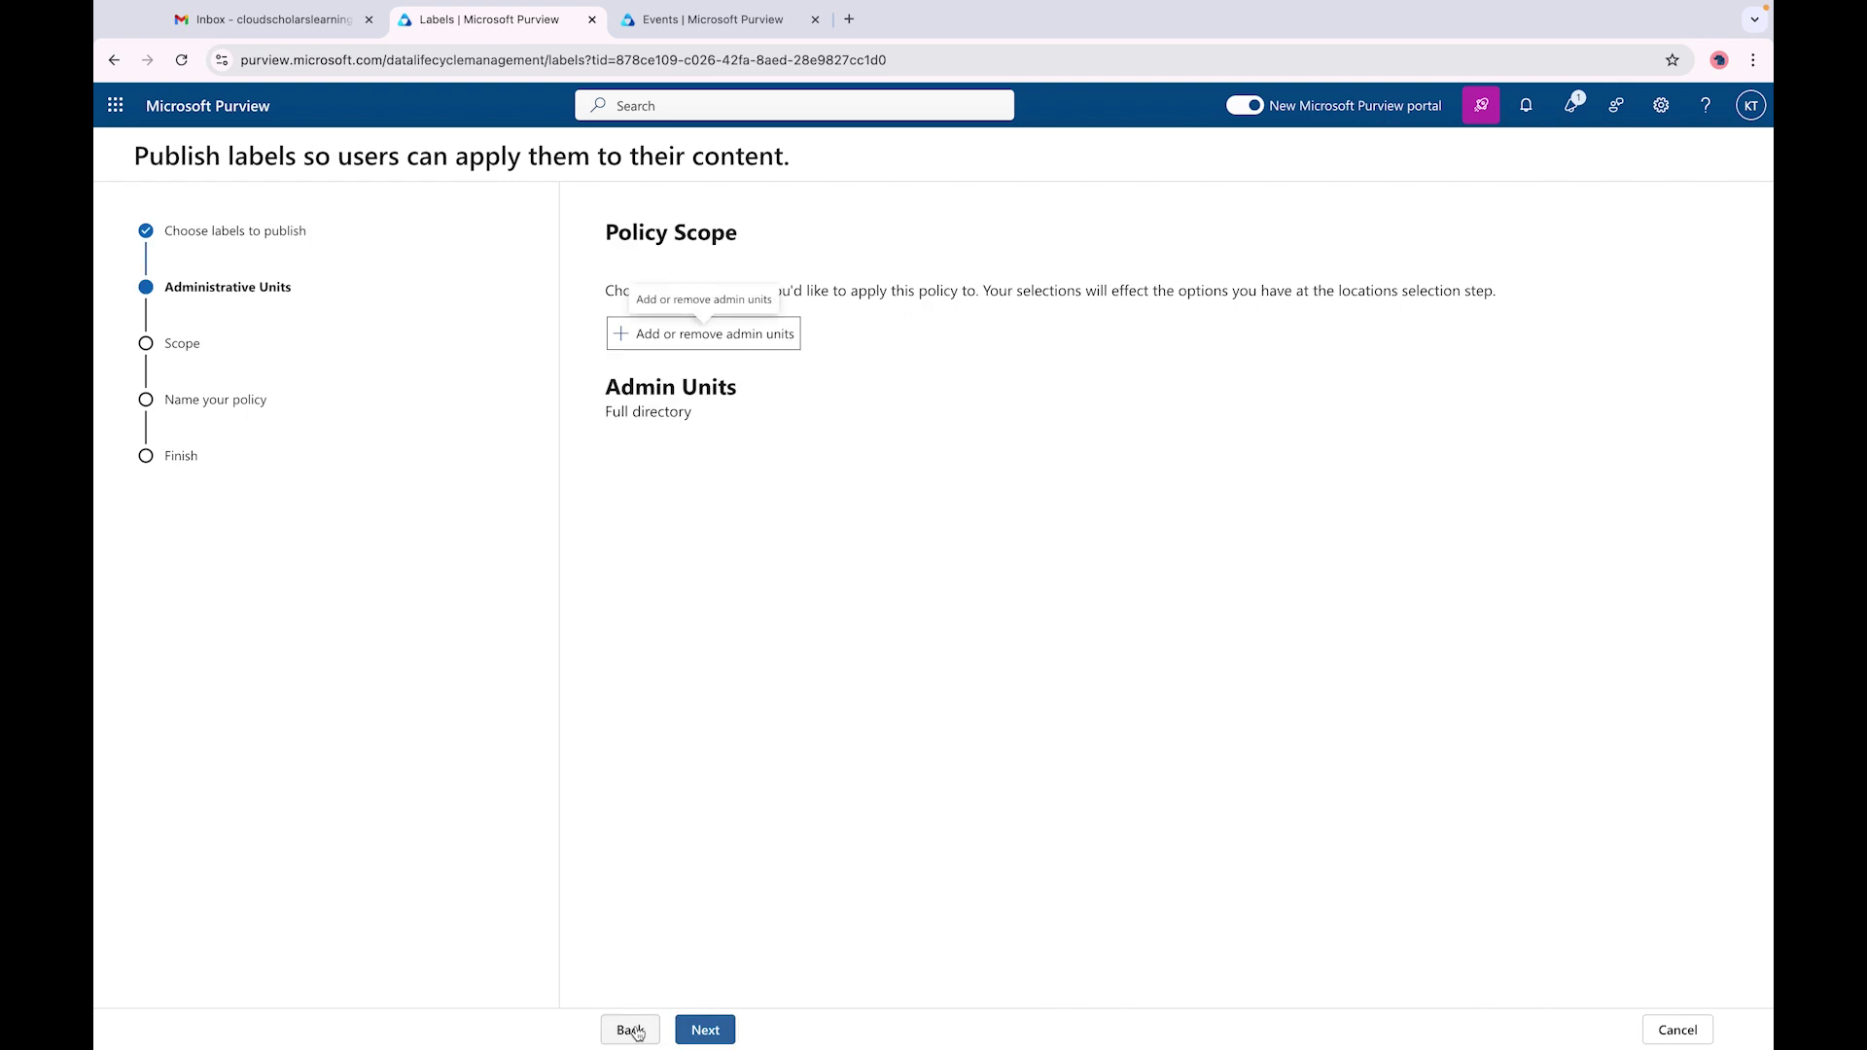
left_click(715, 1033)
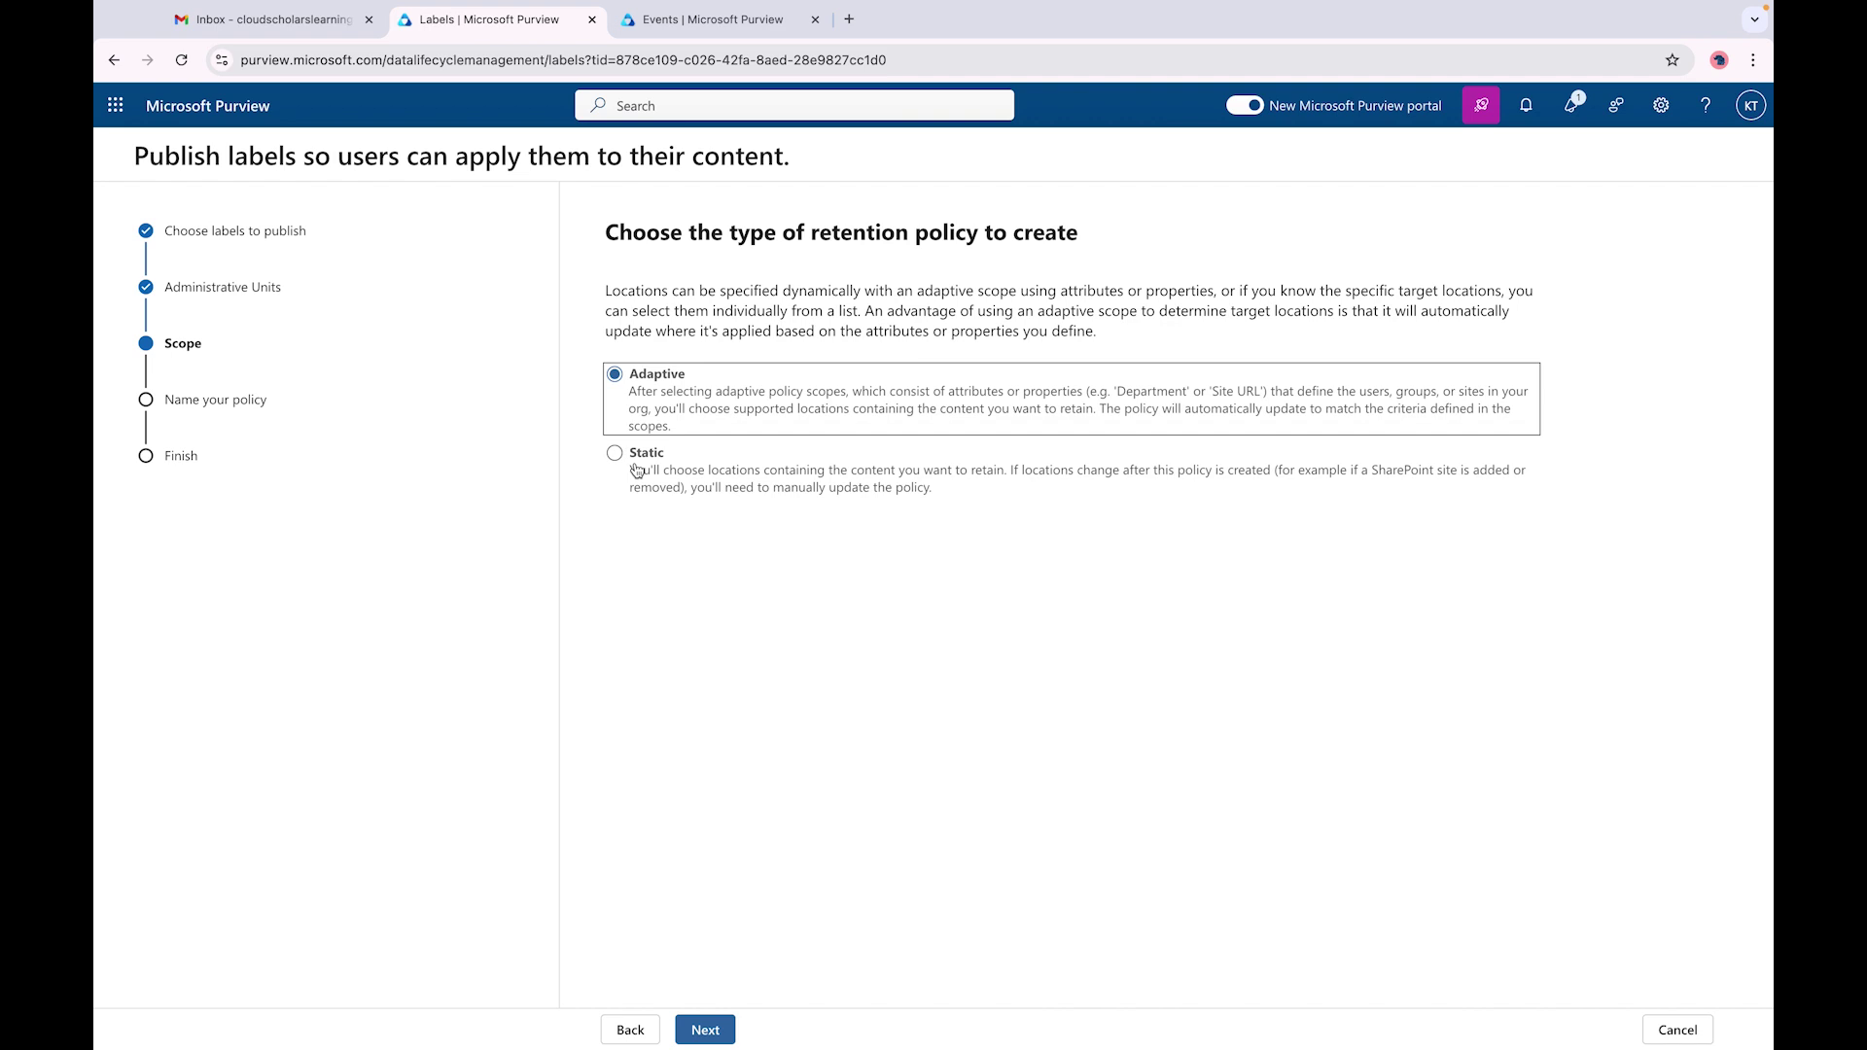
- Compare the publishing locations offered by the adaptive and static policy types
left_click(715, 1020)
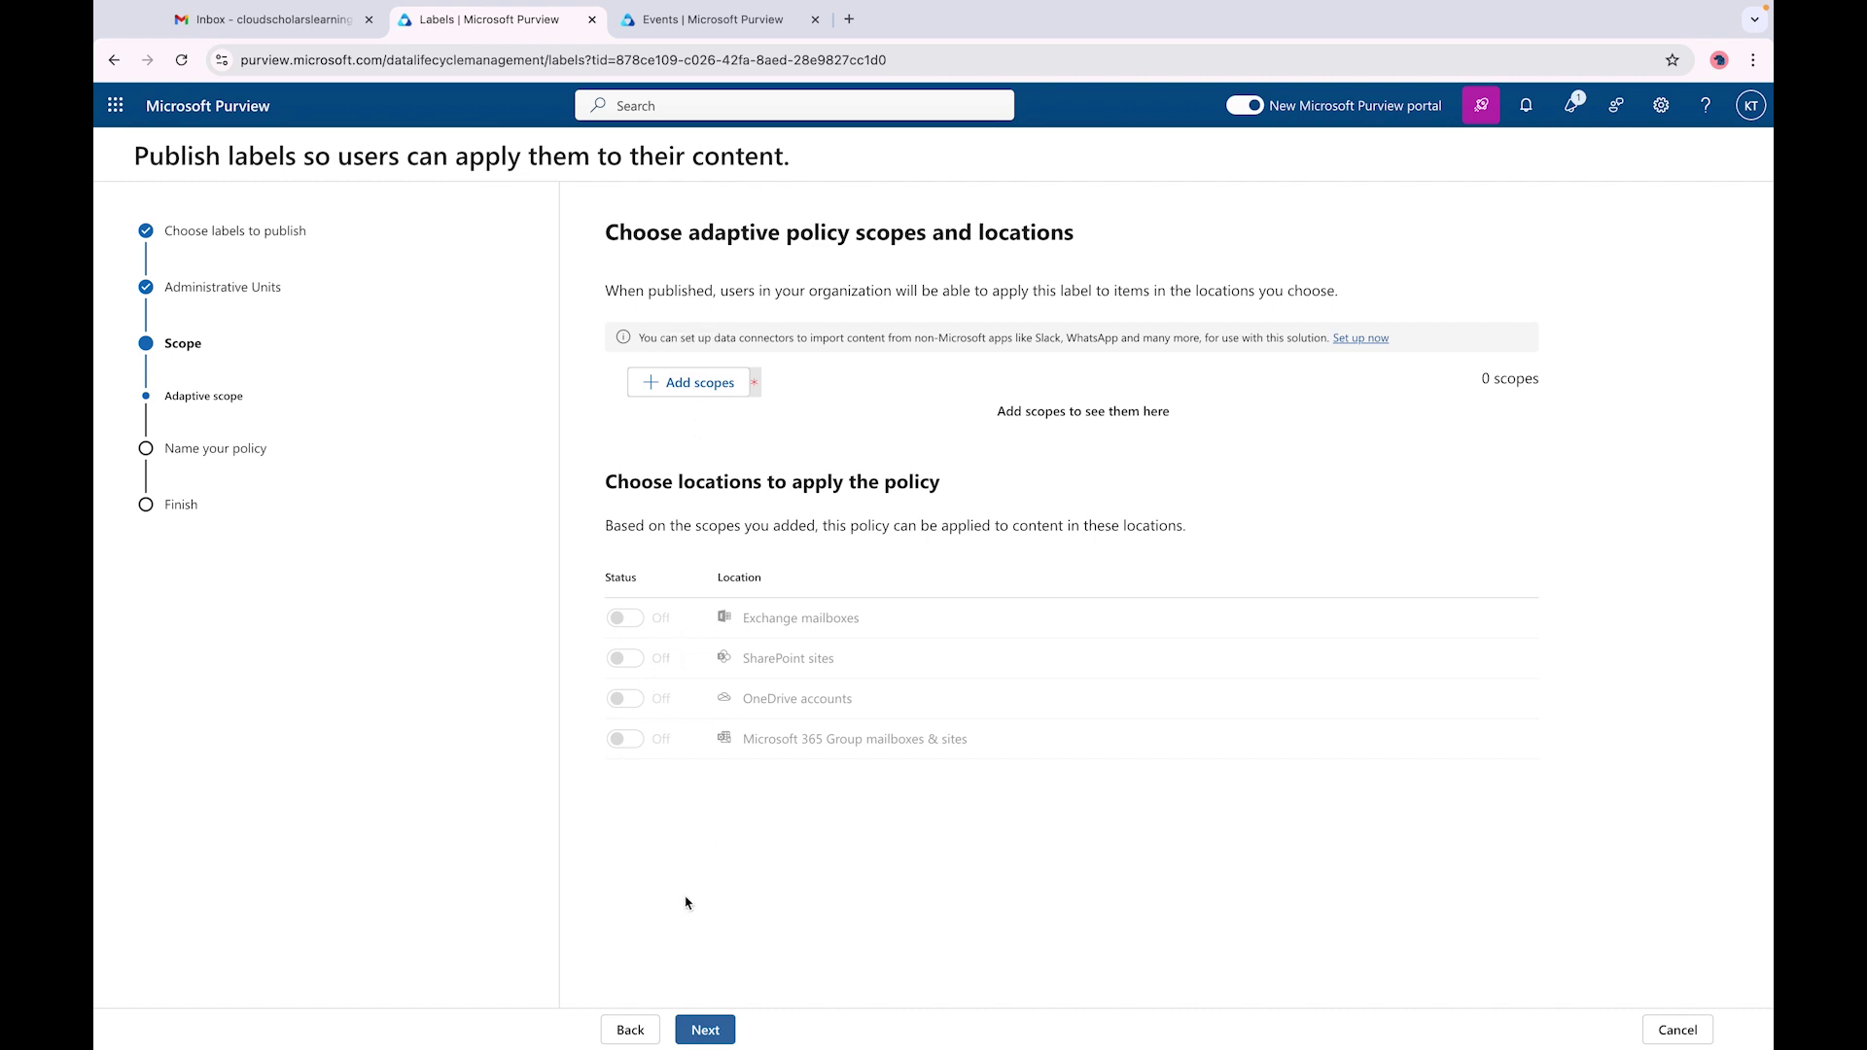
left_click(628, 1028)
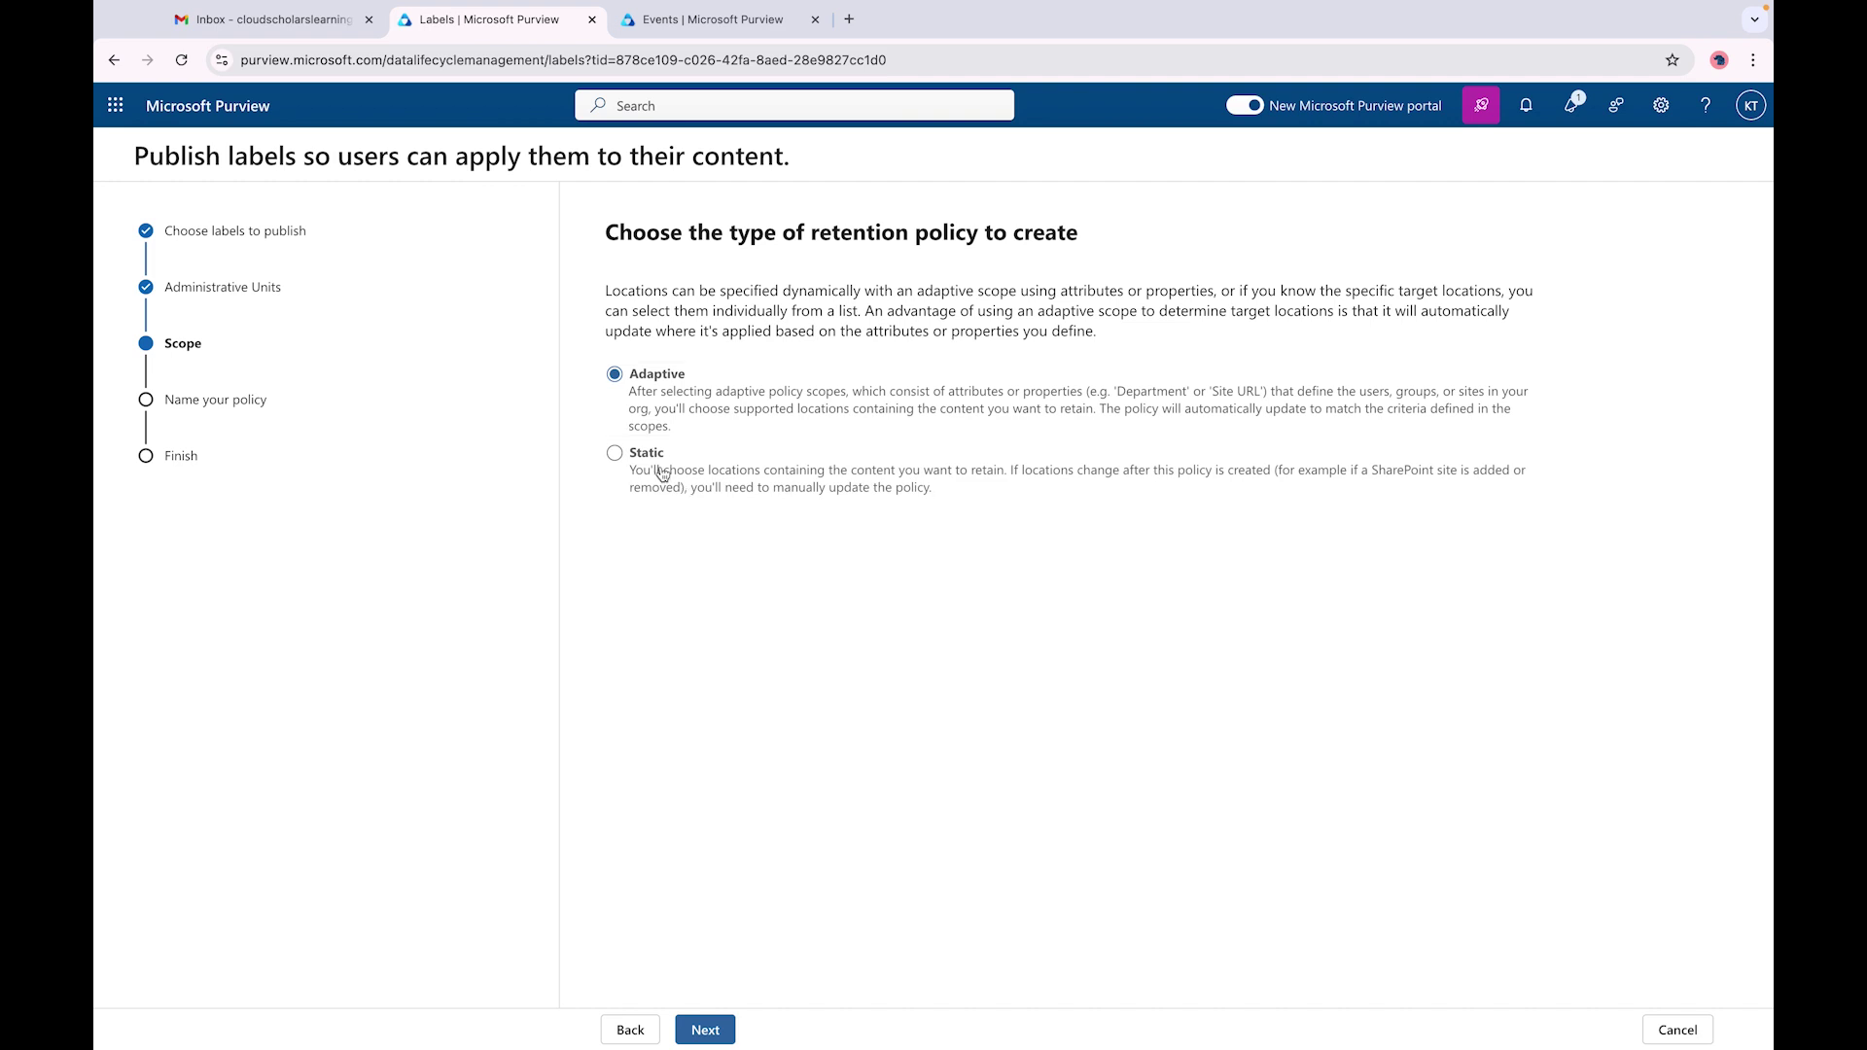
left_click(662, 474)
left_click(710, 1029)
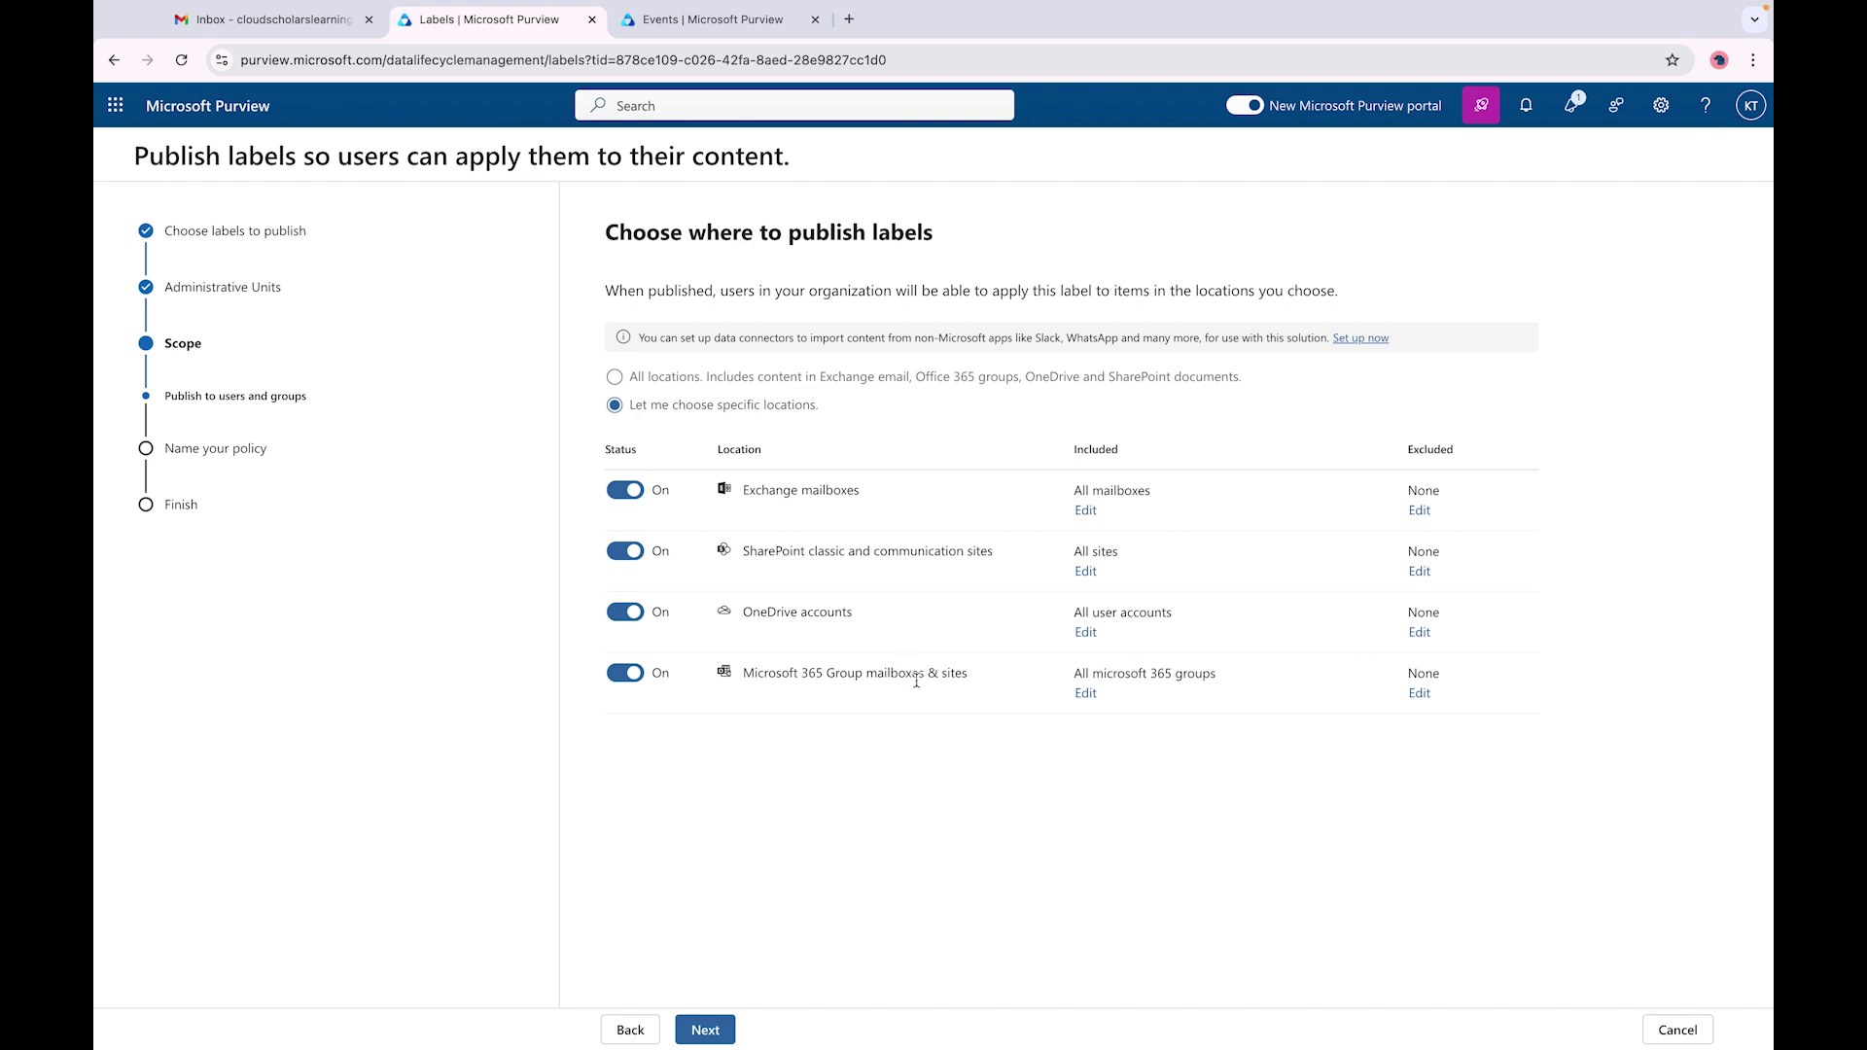
left_click(627, 1027)
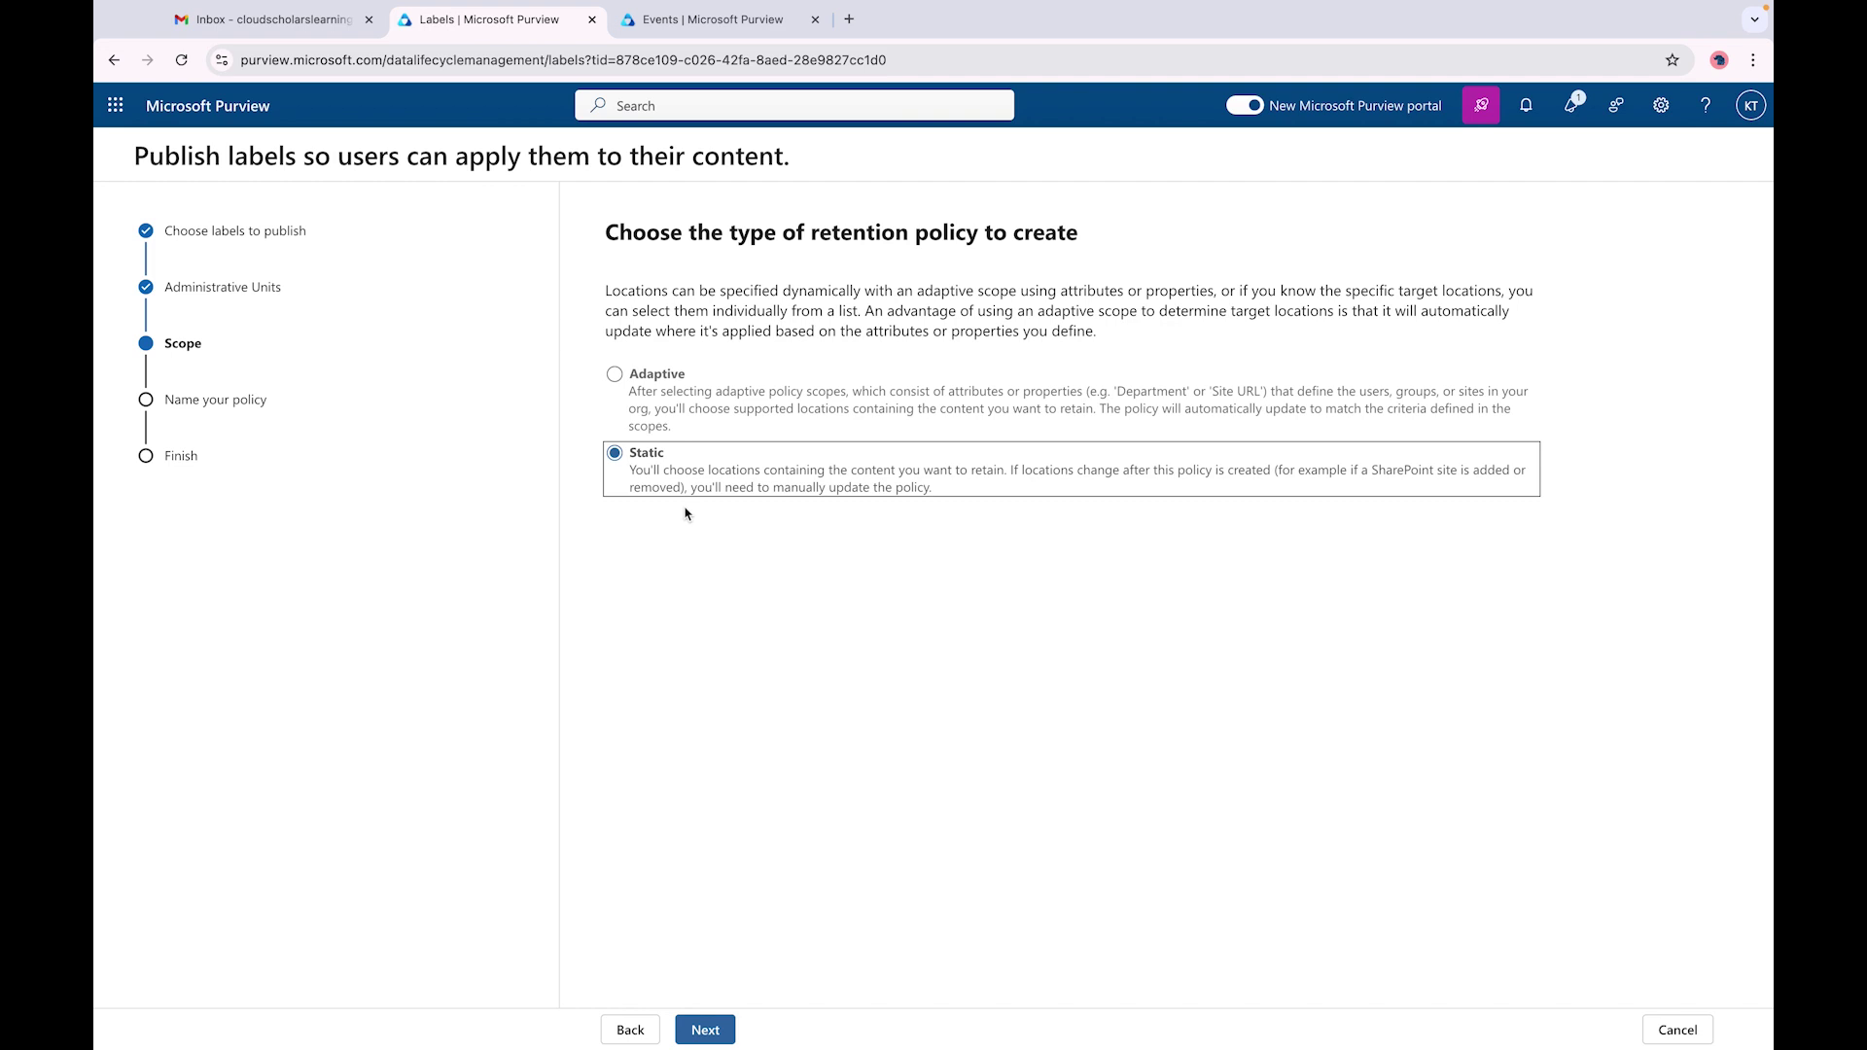
- Choose the adaptive policy type for the label and add the Data Protection_Executive Team scope
left_click(656, 379)
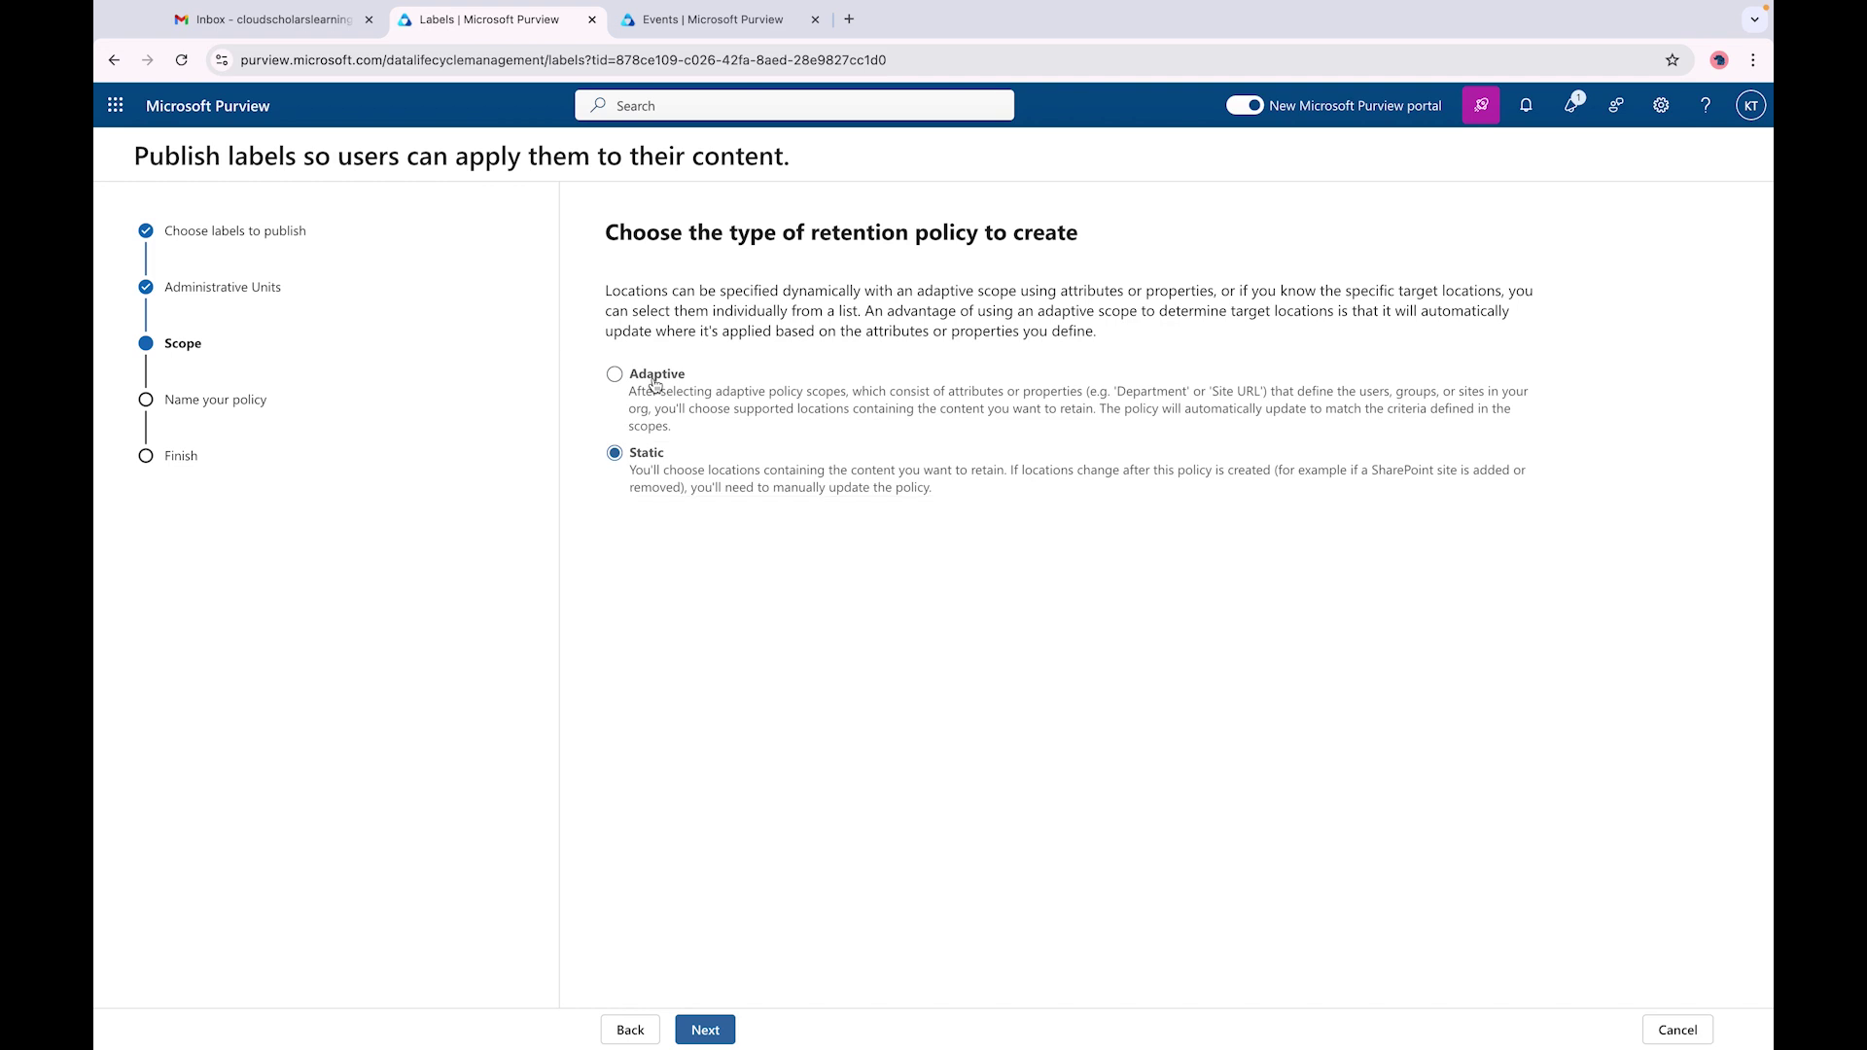
left_click(715, 1025)
left_click(700, 389)
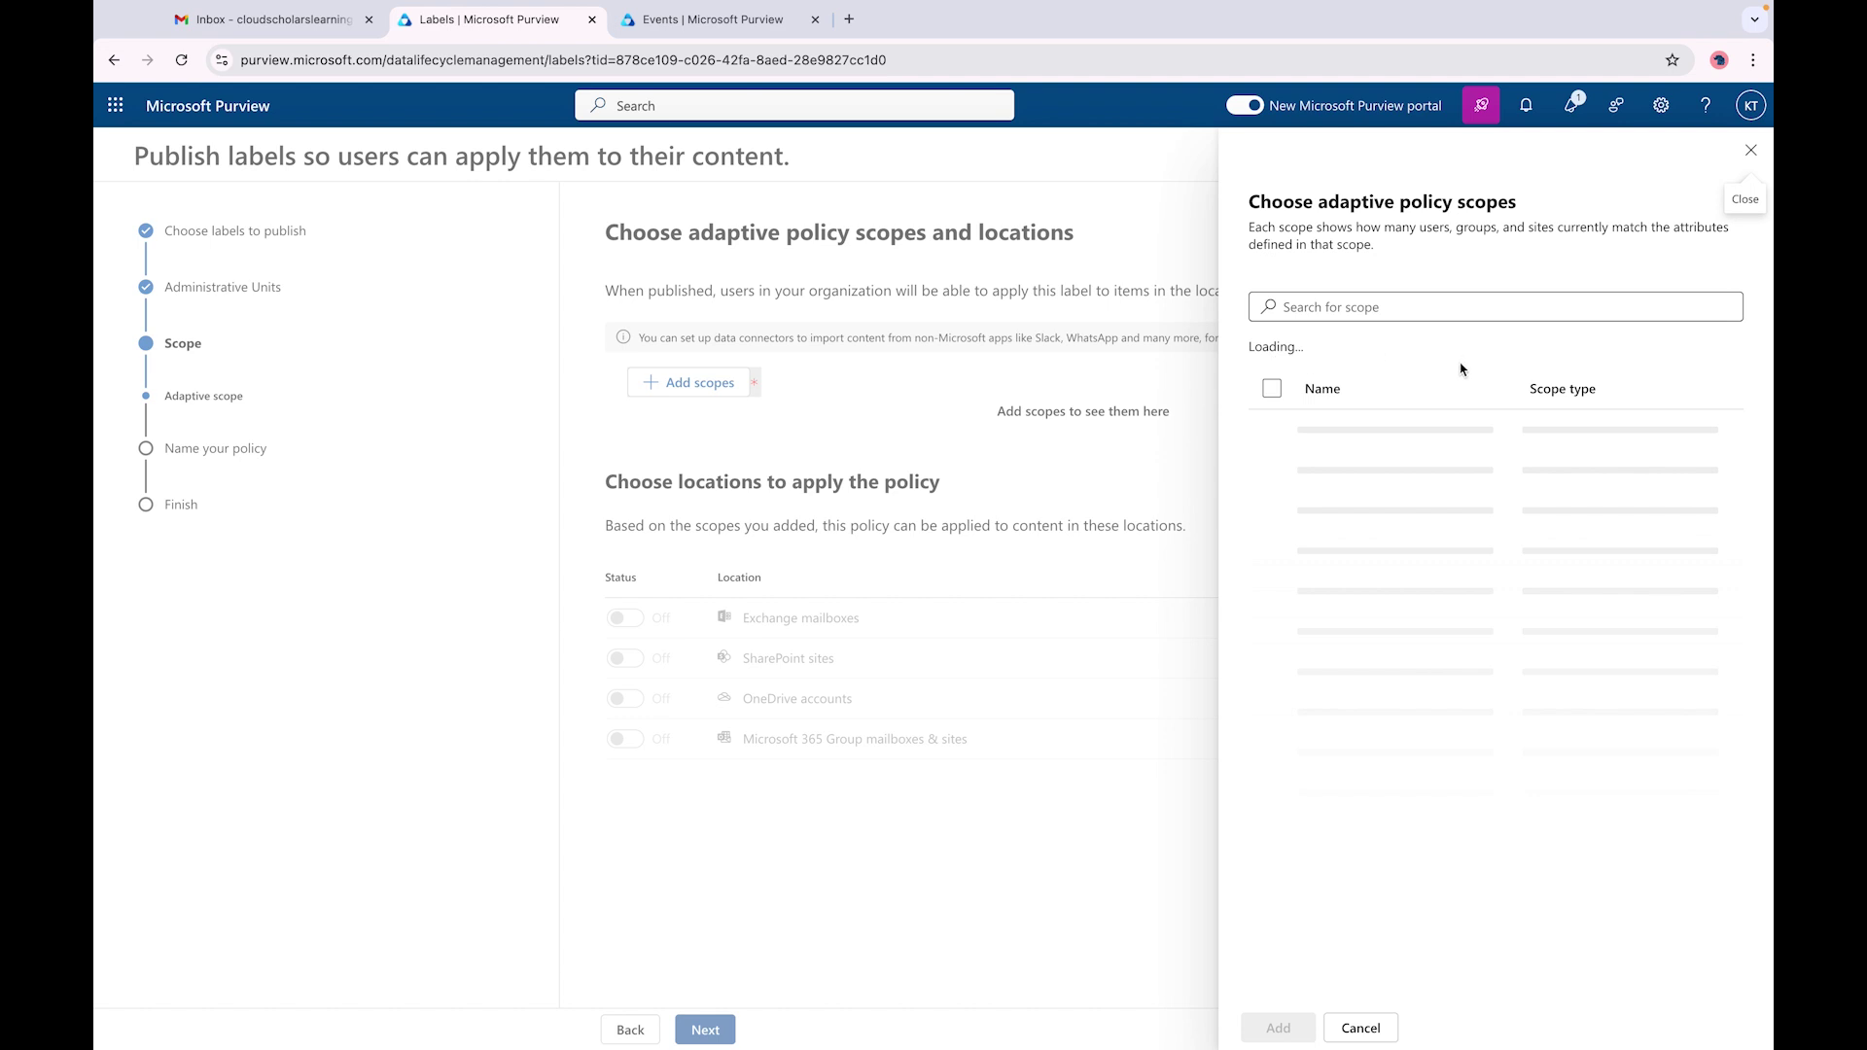
left_click(1272, 428)
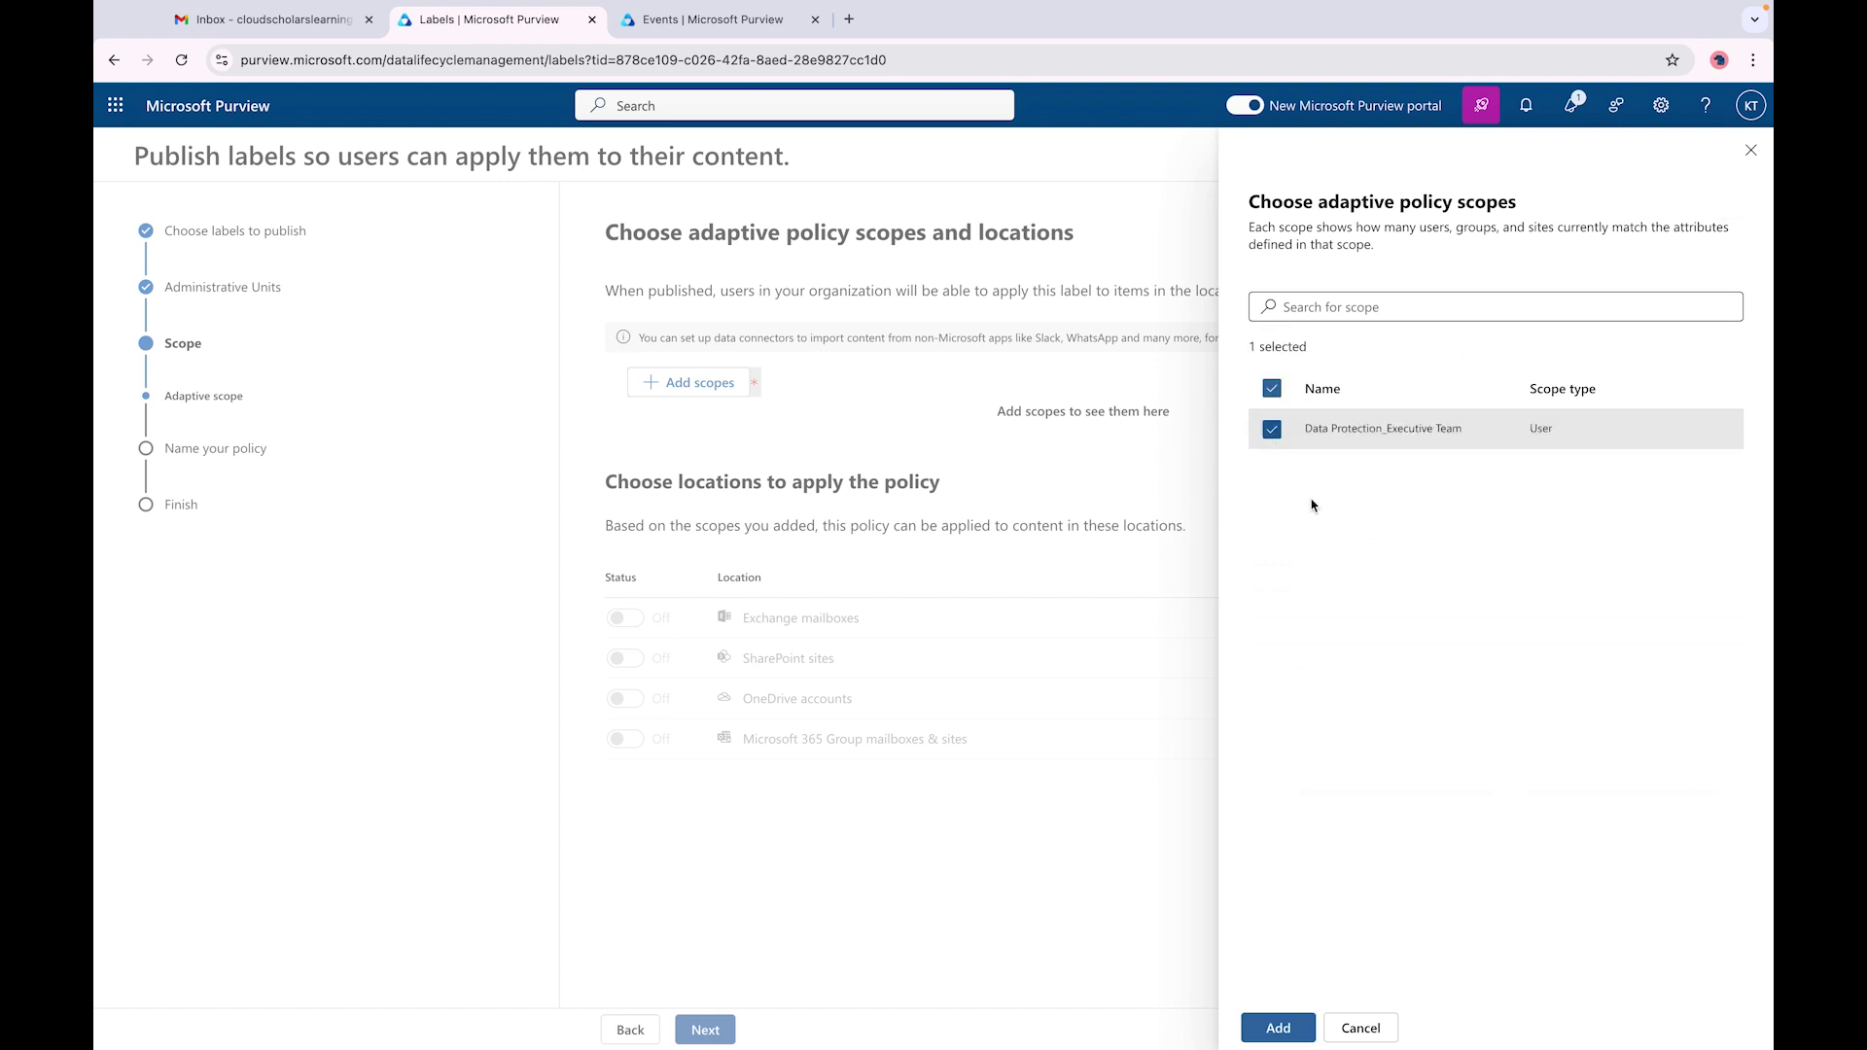
left_click(1277, 1028)
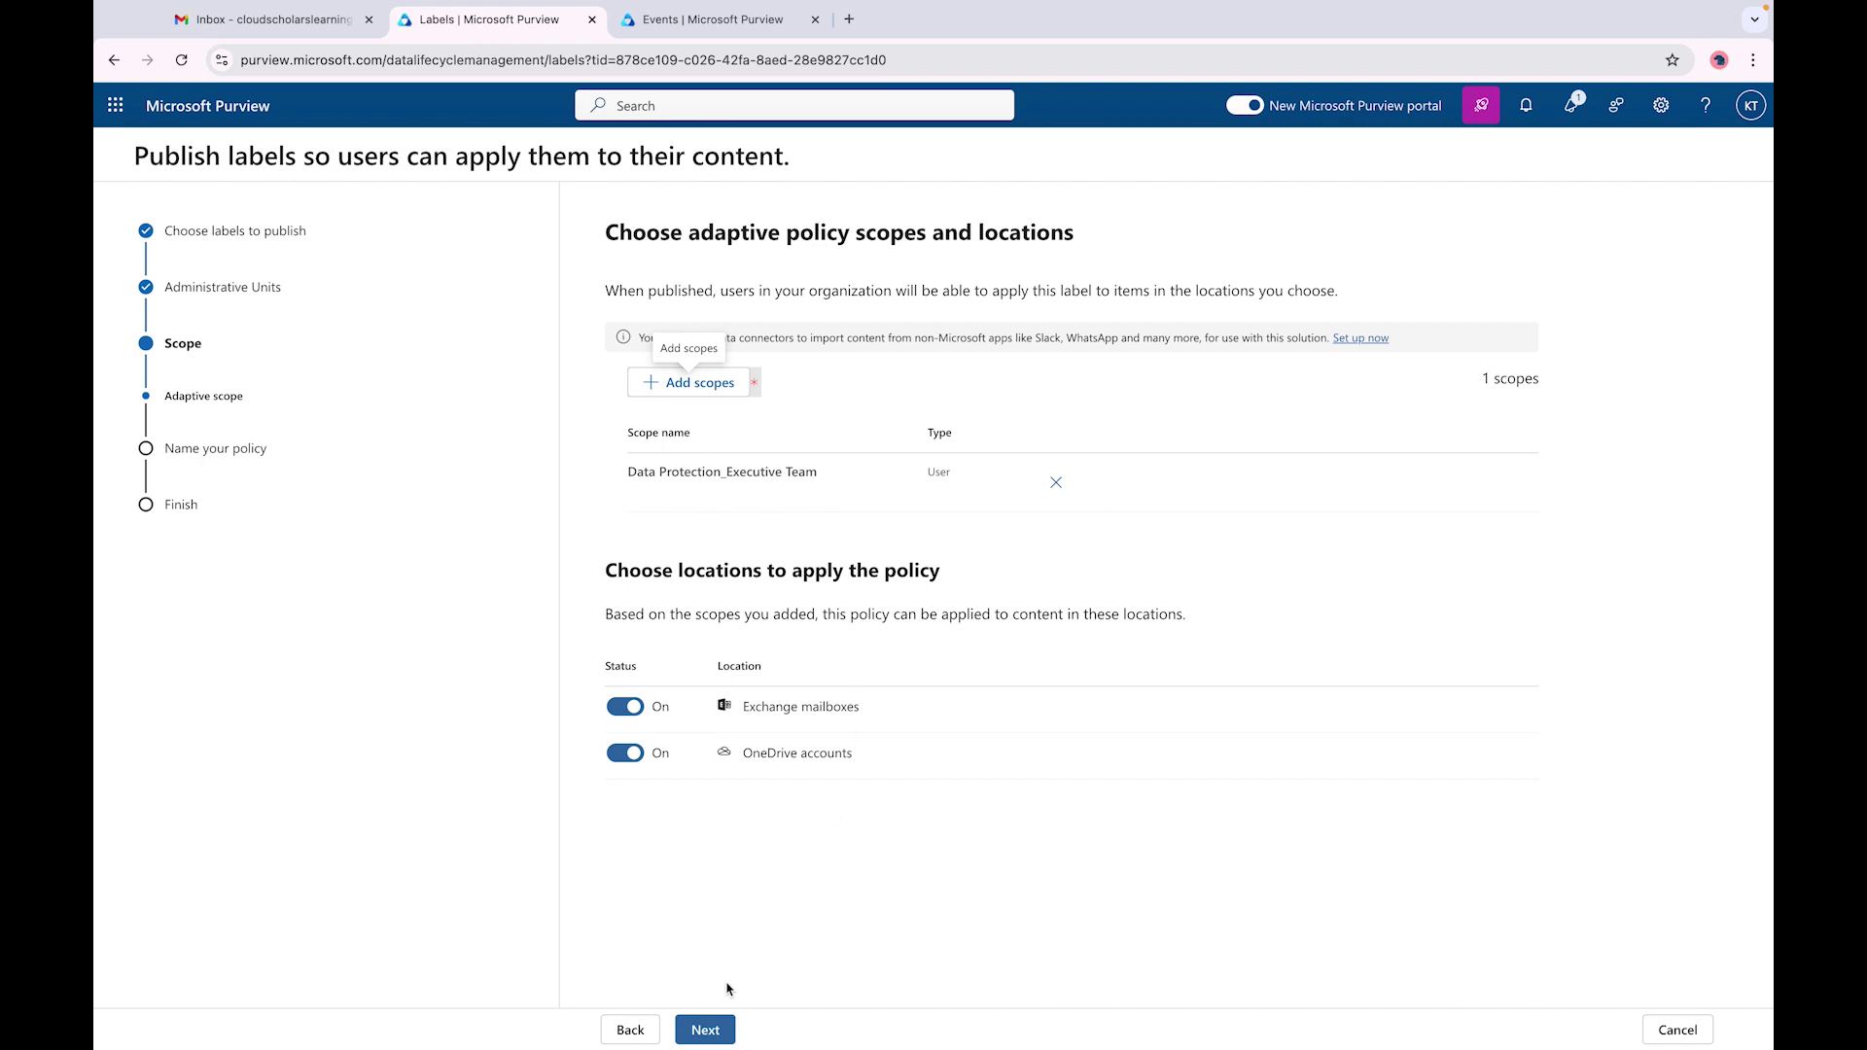
- Keep the Exchange mailboxes and OneDrive accounts locations, name the label policy "7 year plan" and submit it
left_click(705, 1030)
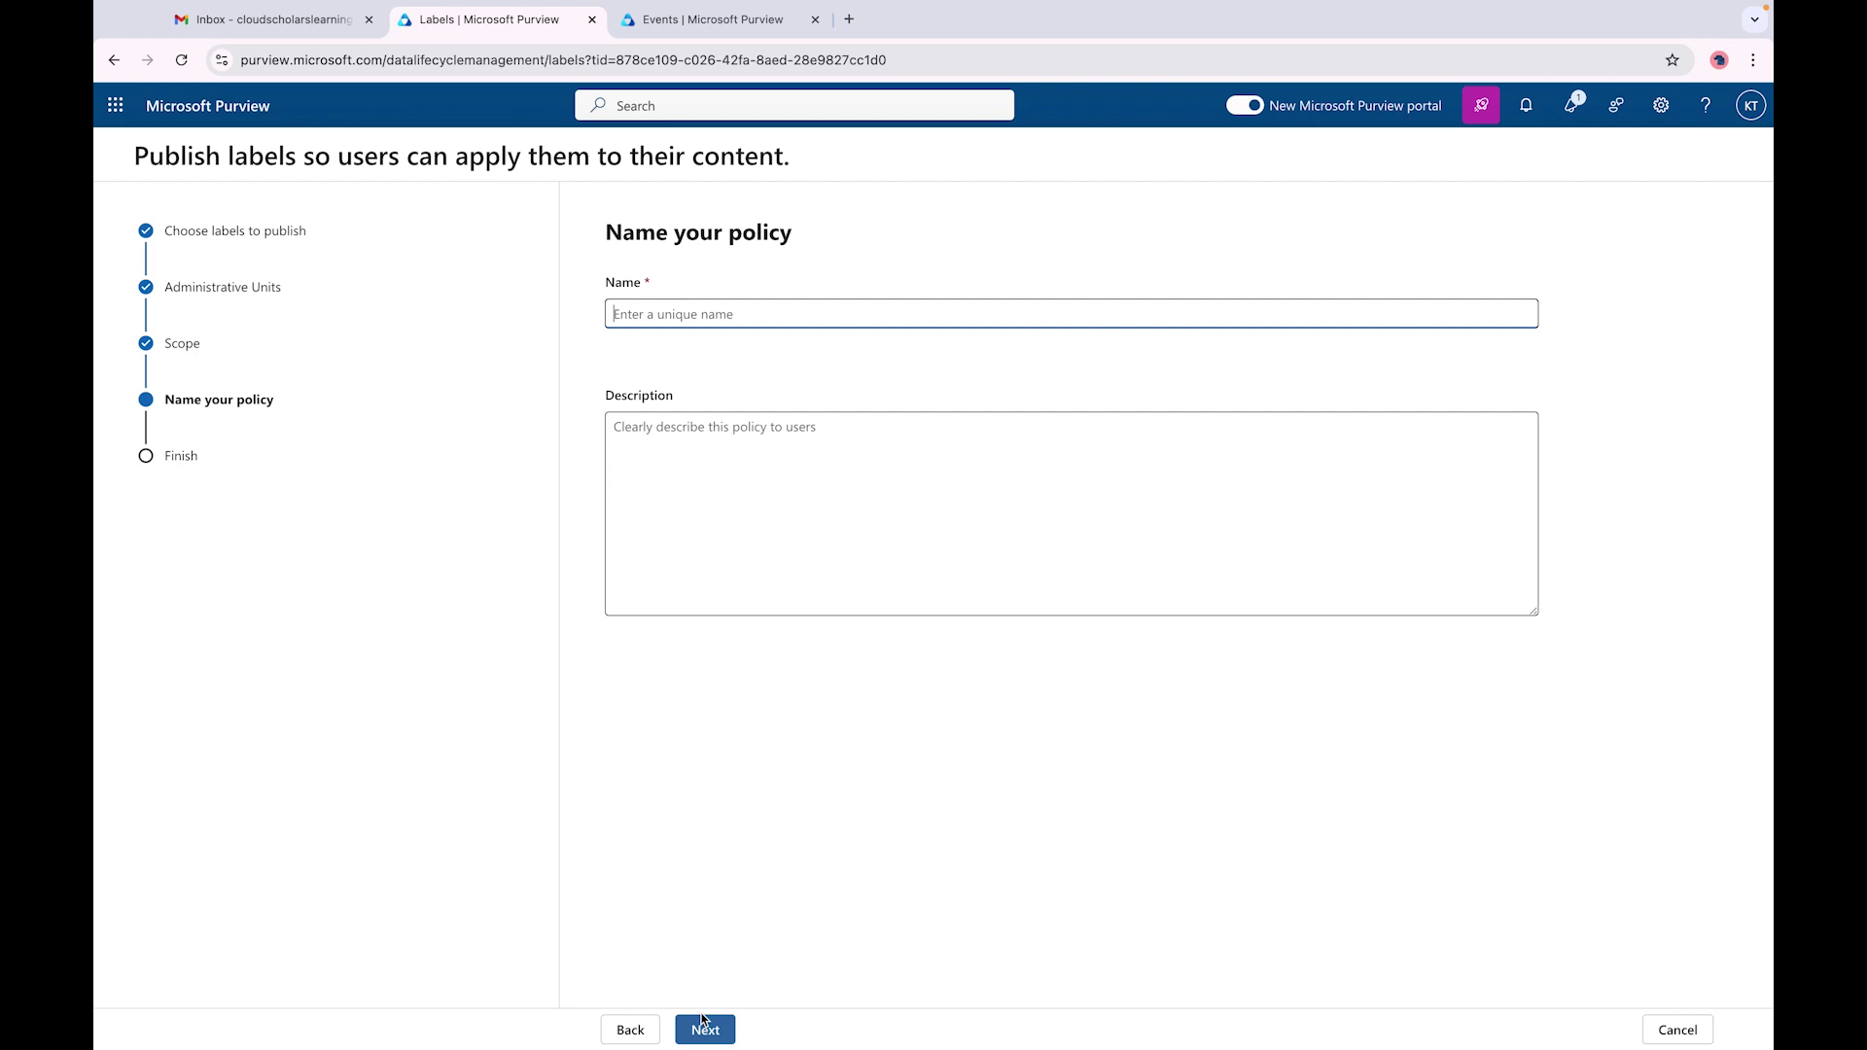
type("7 y")
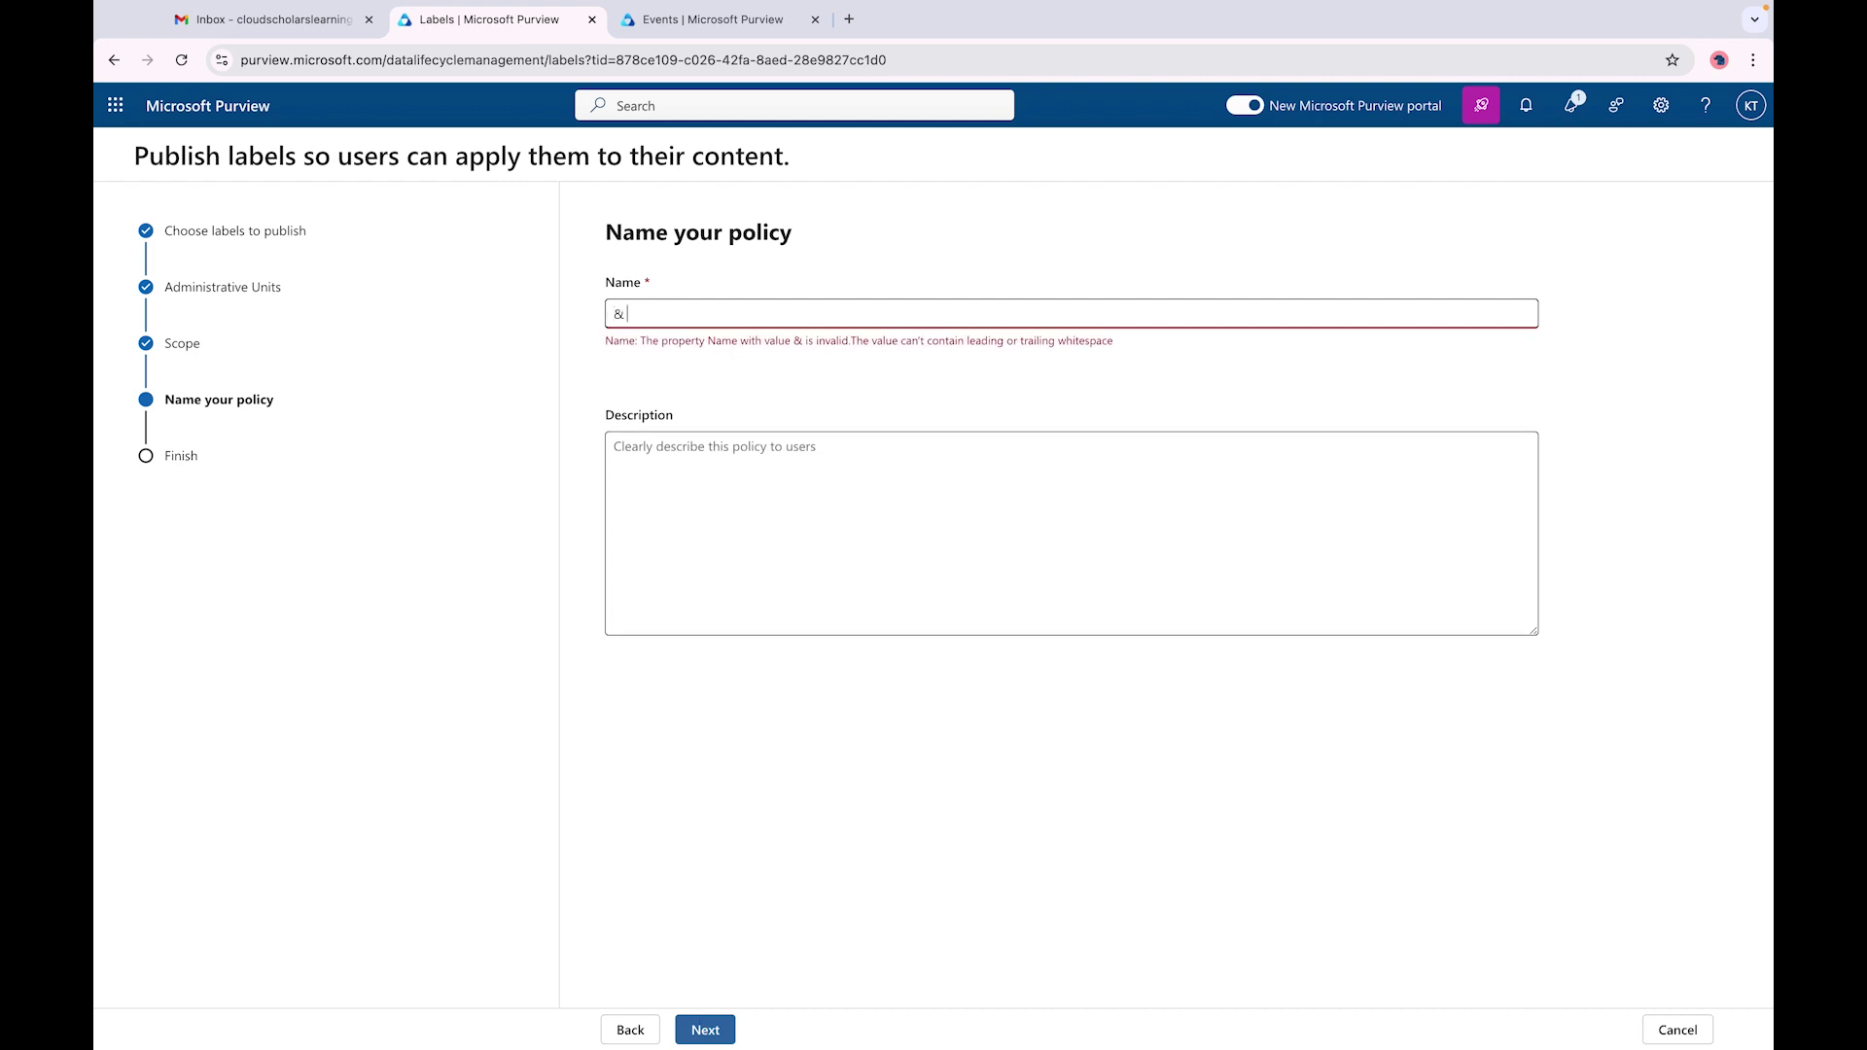
key("BackSpace")
key("BackSpace")
key("BackSpace")
type("7 year plan")
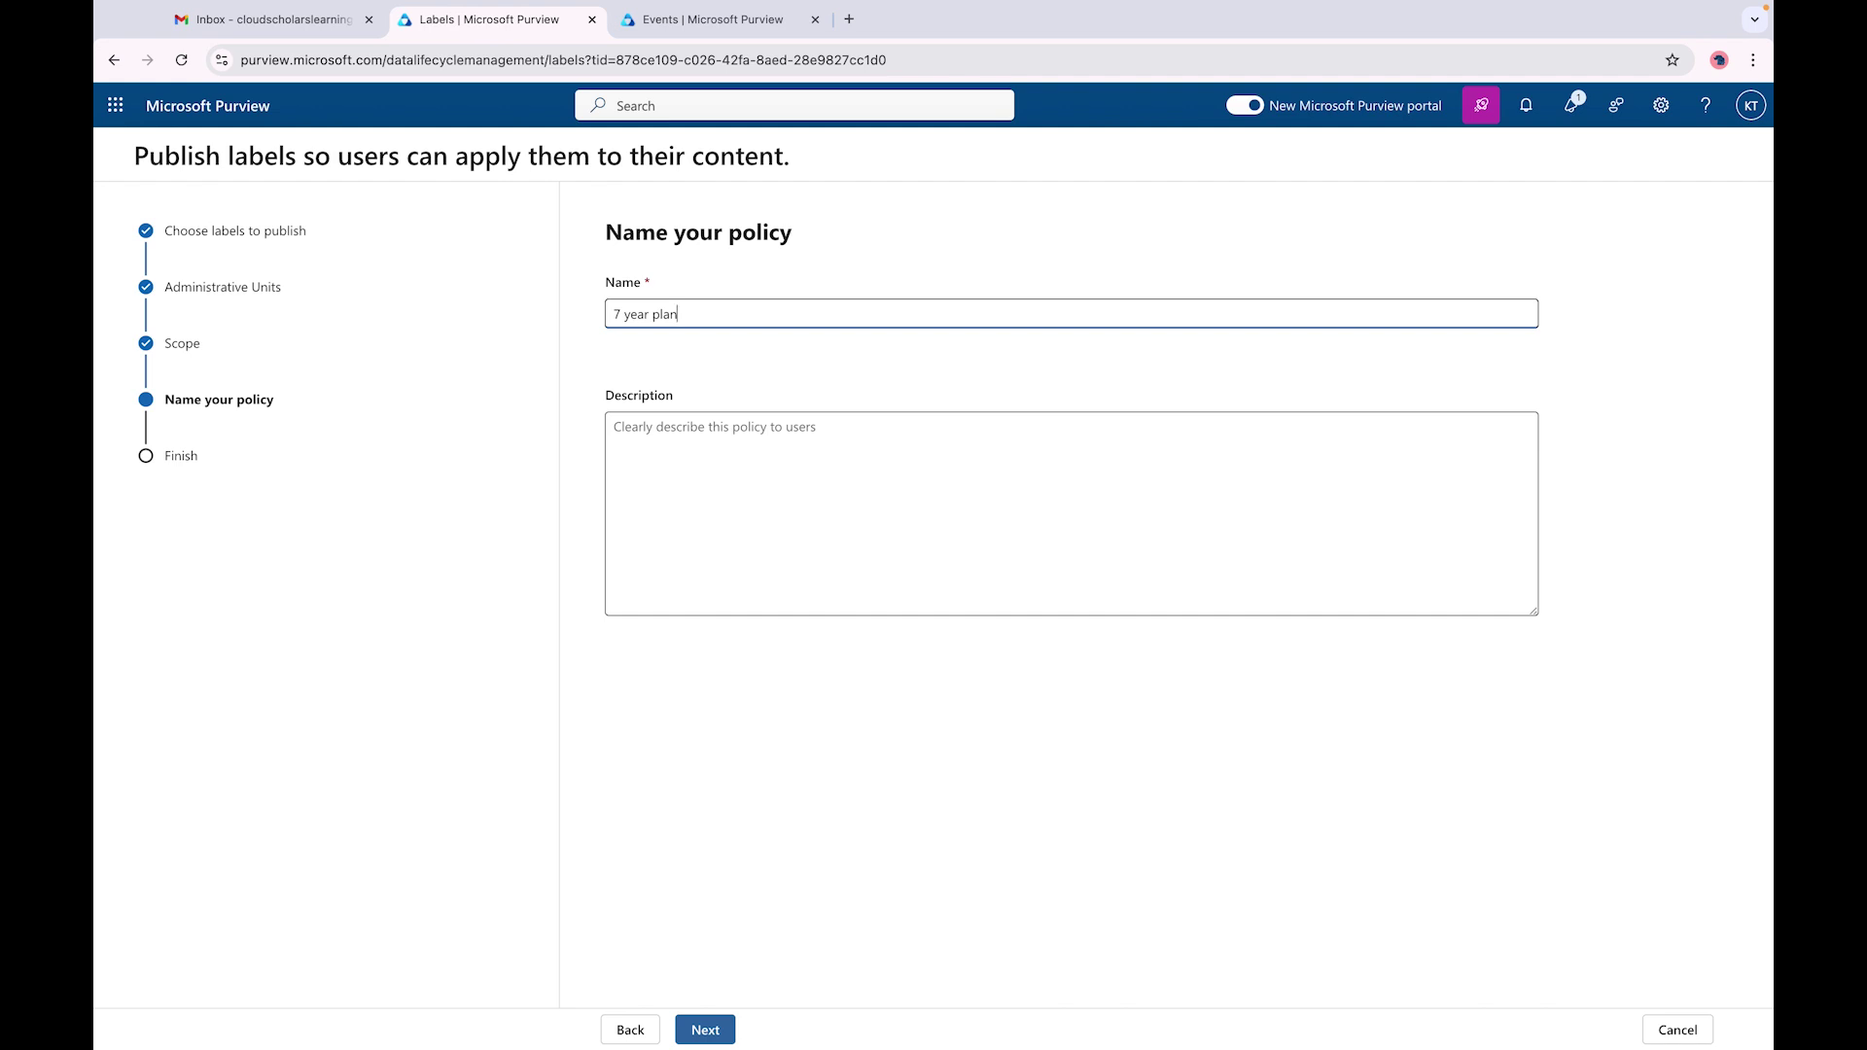
left_click(709, 1029)
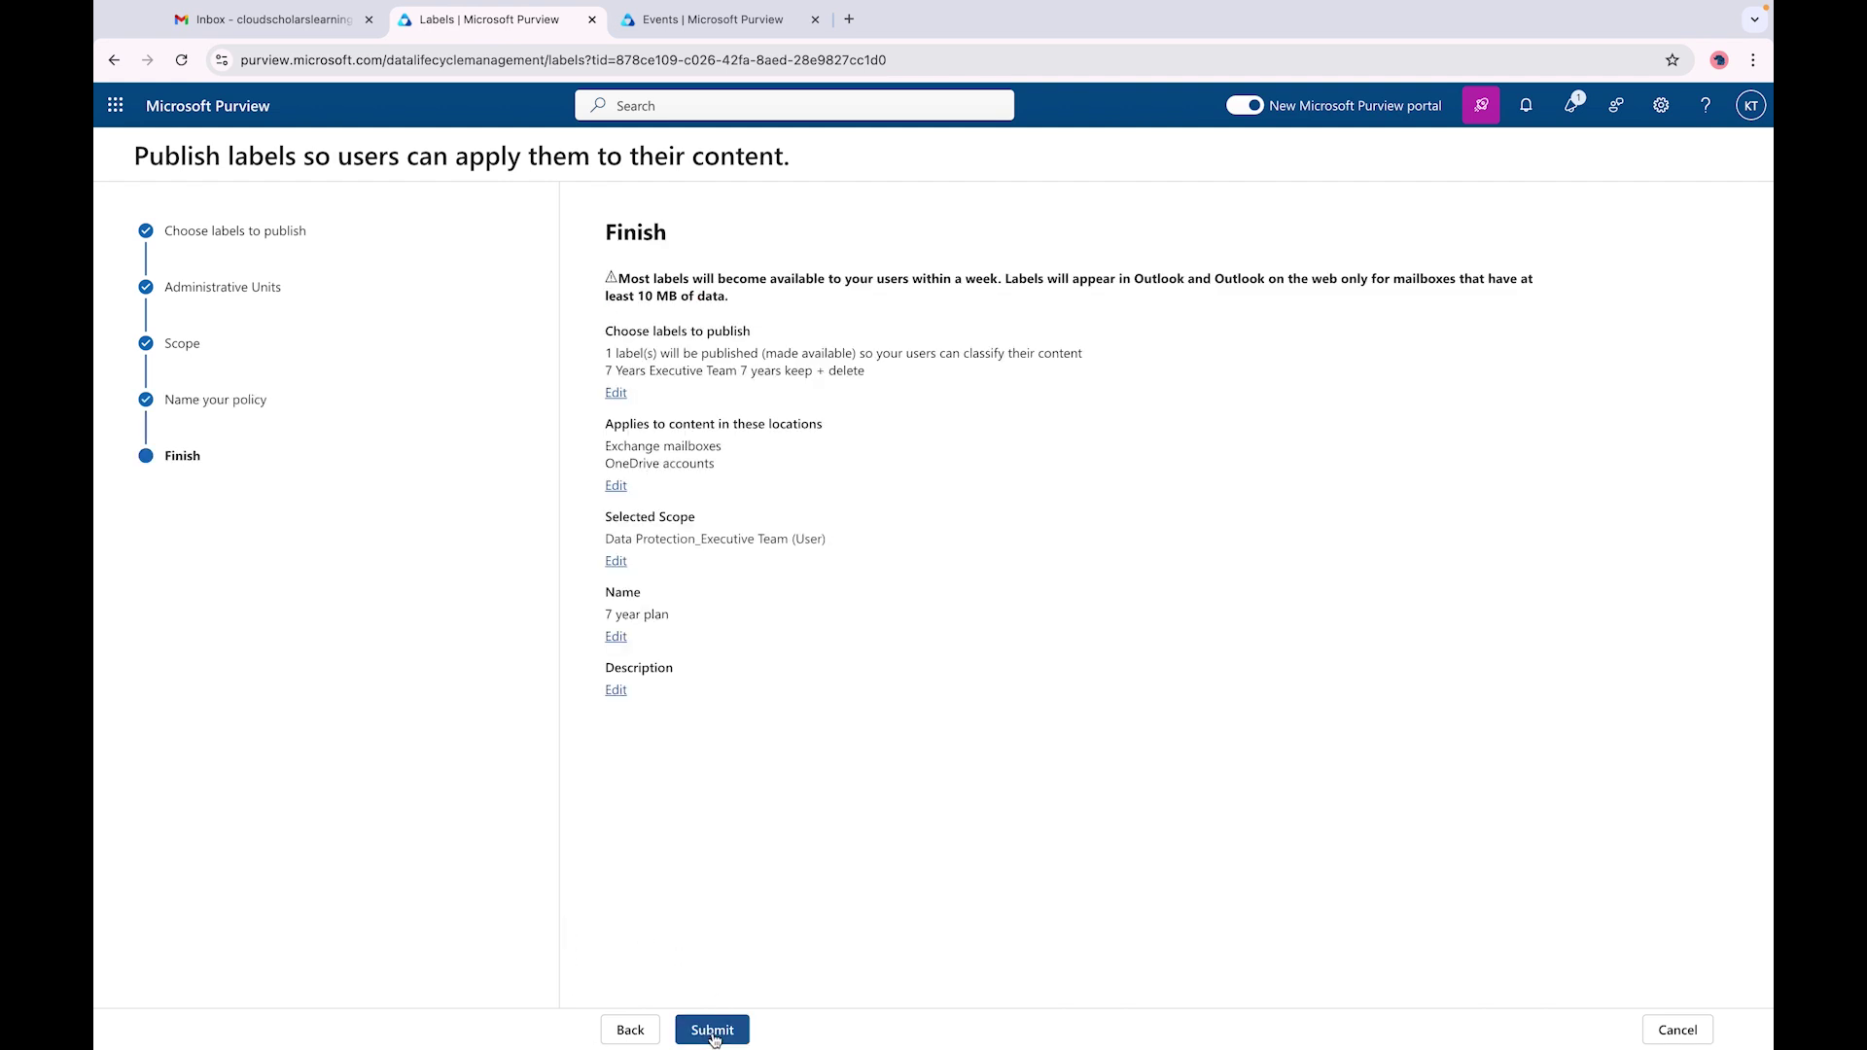
left_click(713, 1032)
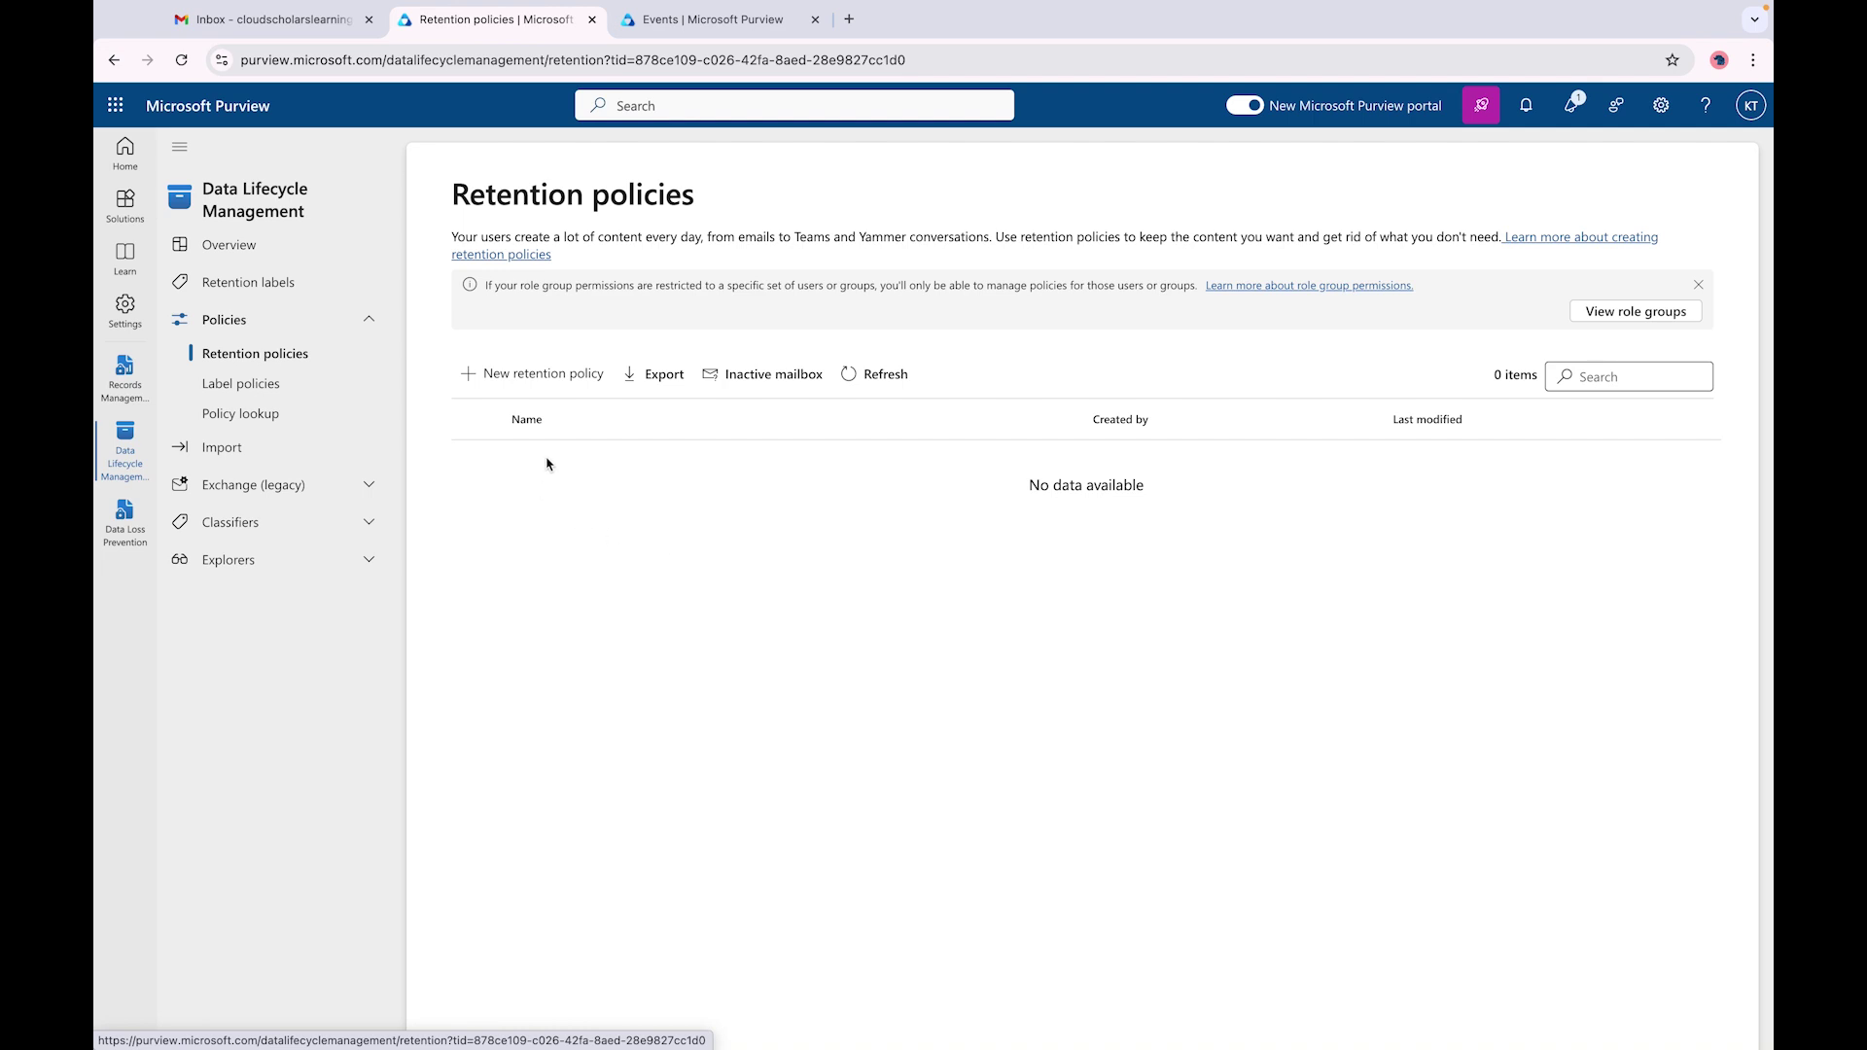
- Start a new retention policy named "7 Year Retention Policy", keeping the full directory as the admin unit
left_click(521, 388)
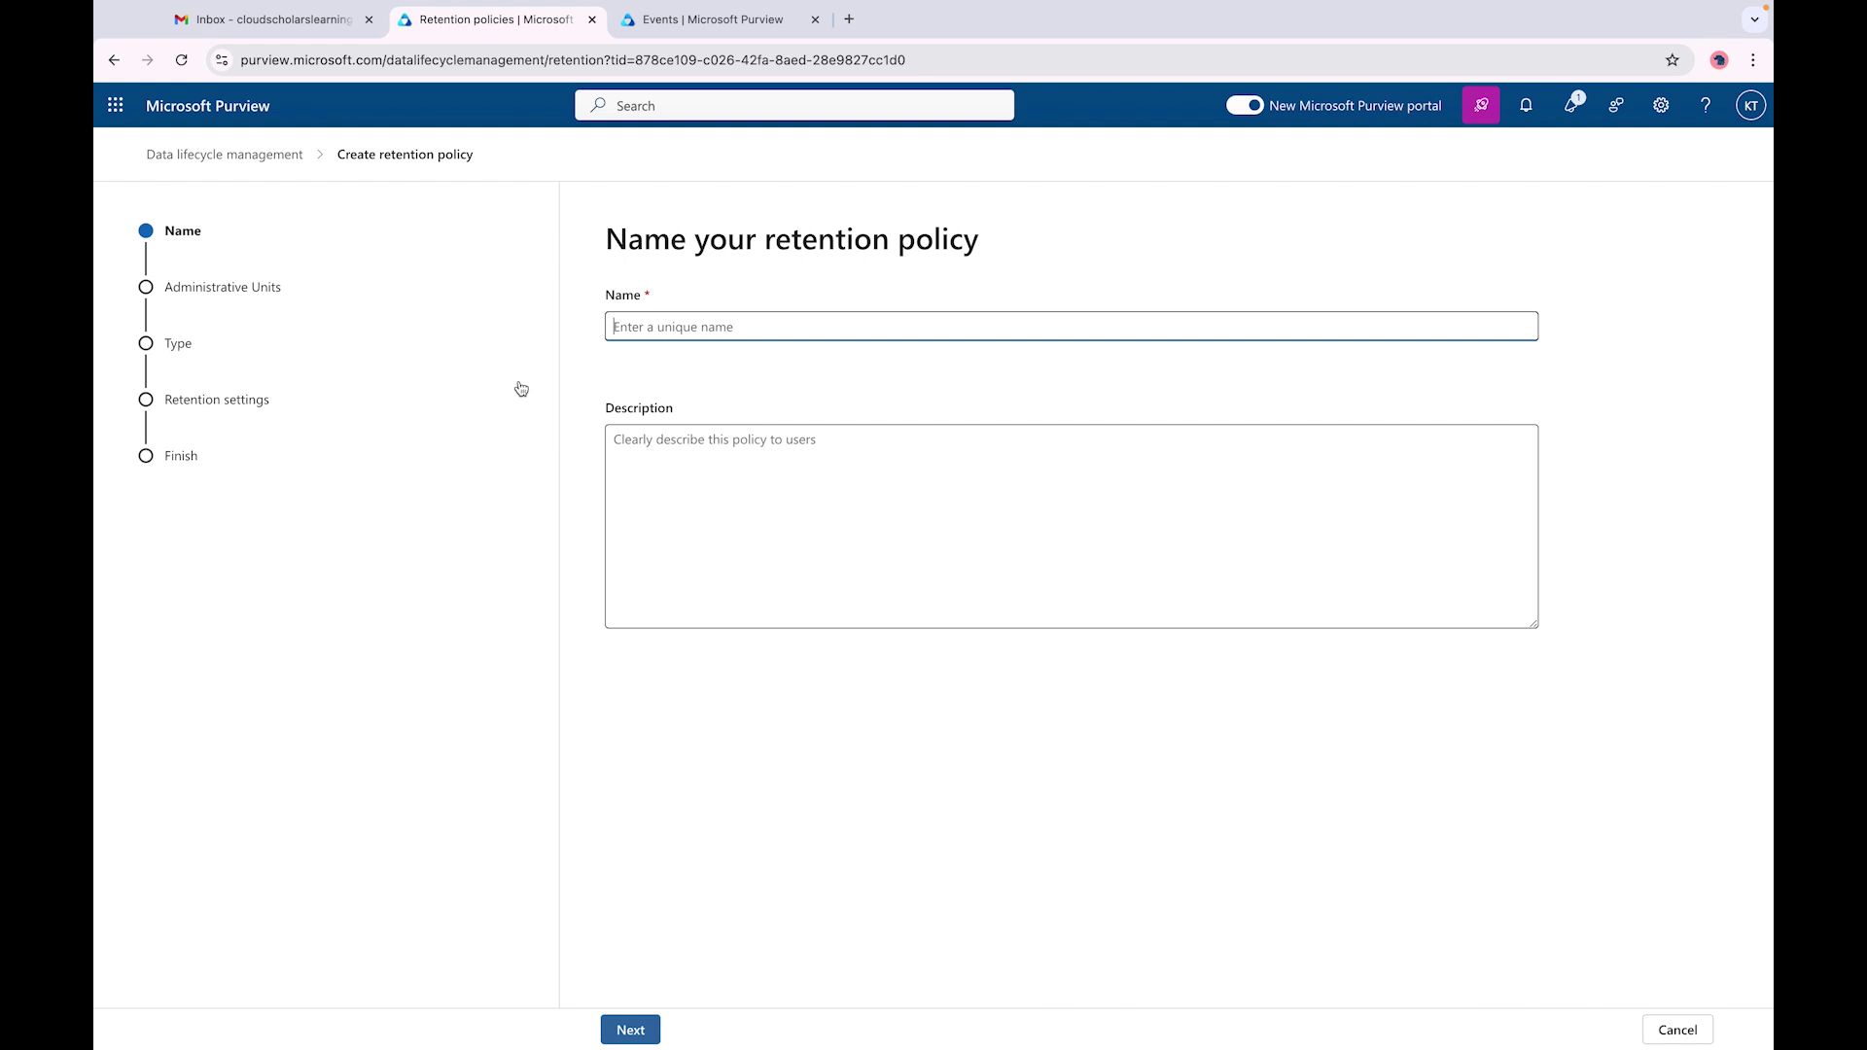
type("7 Year ")
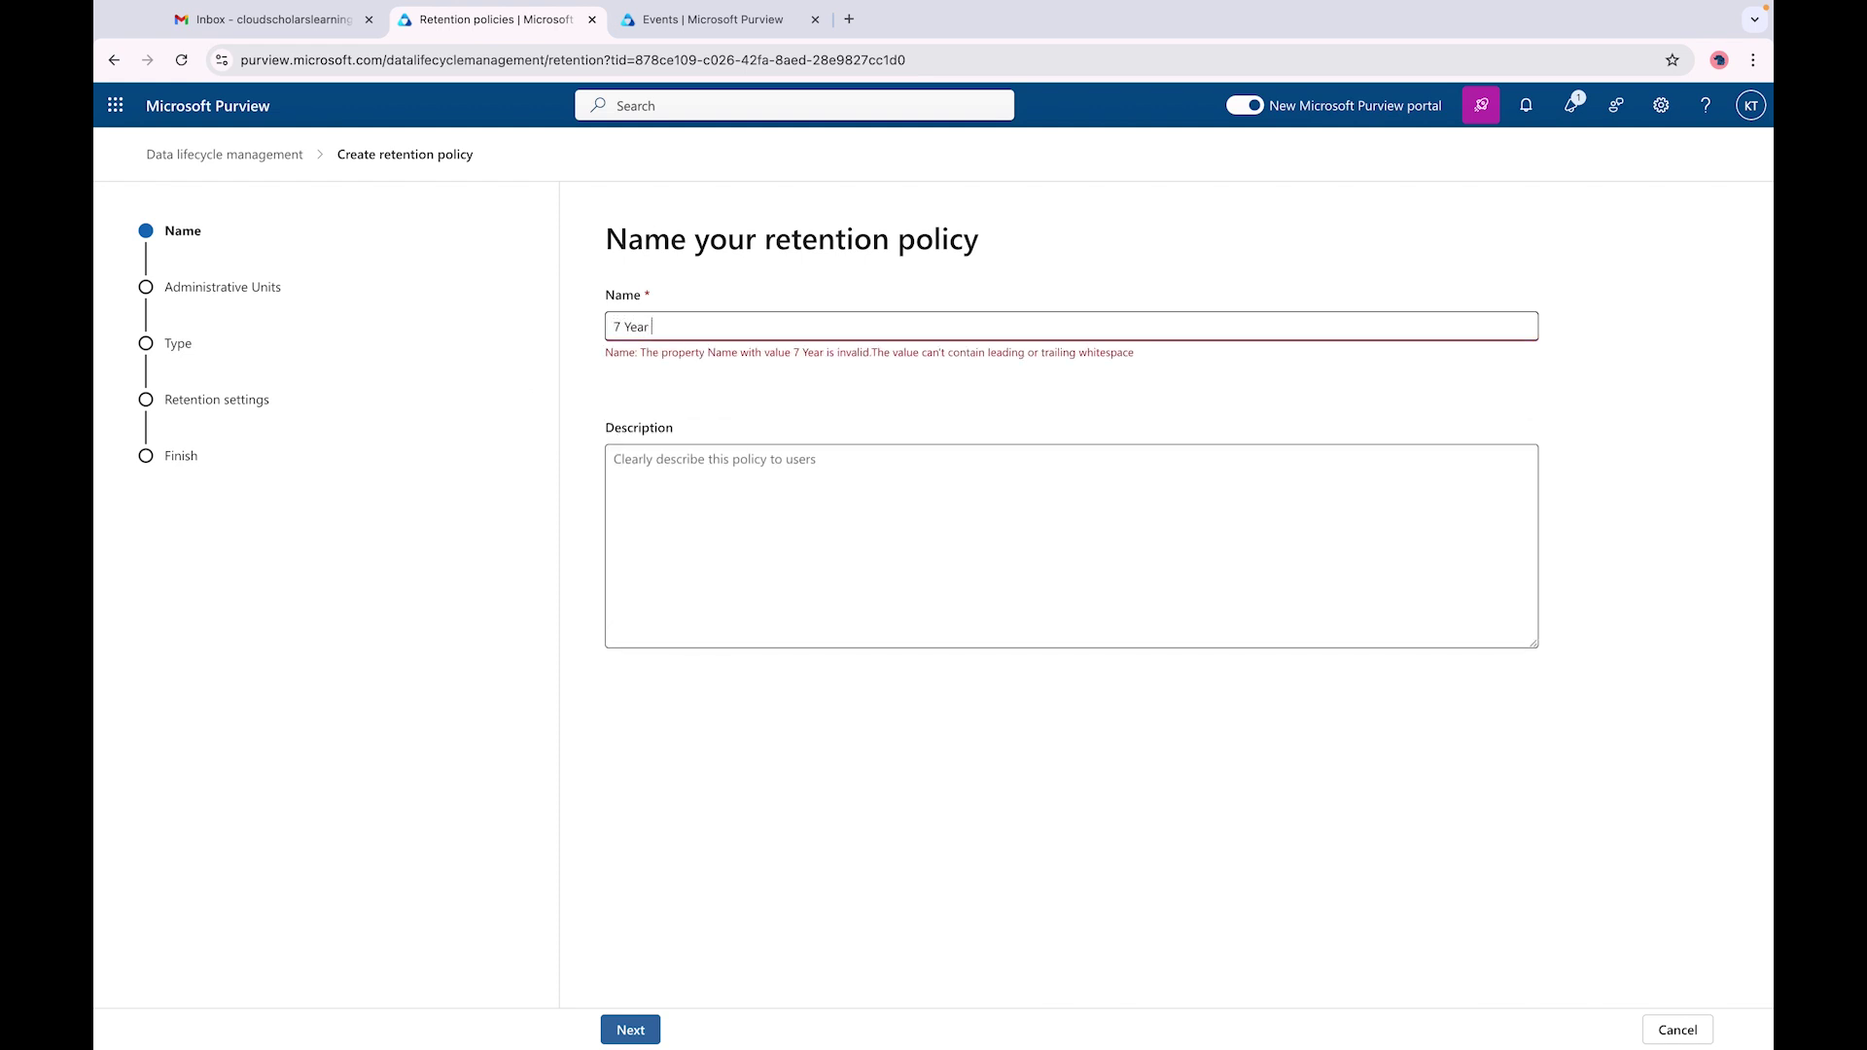
type("Retention Policy")
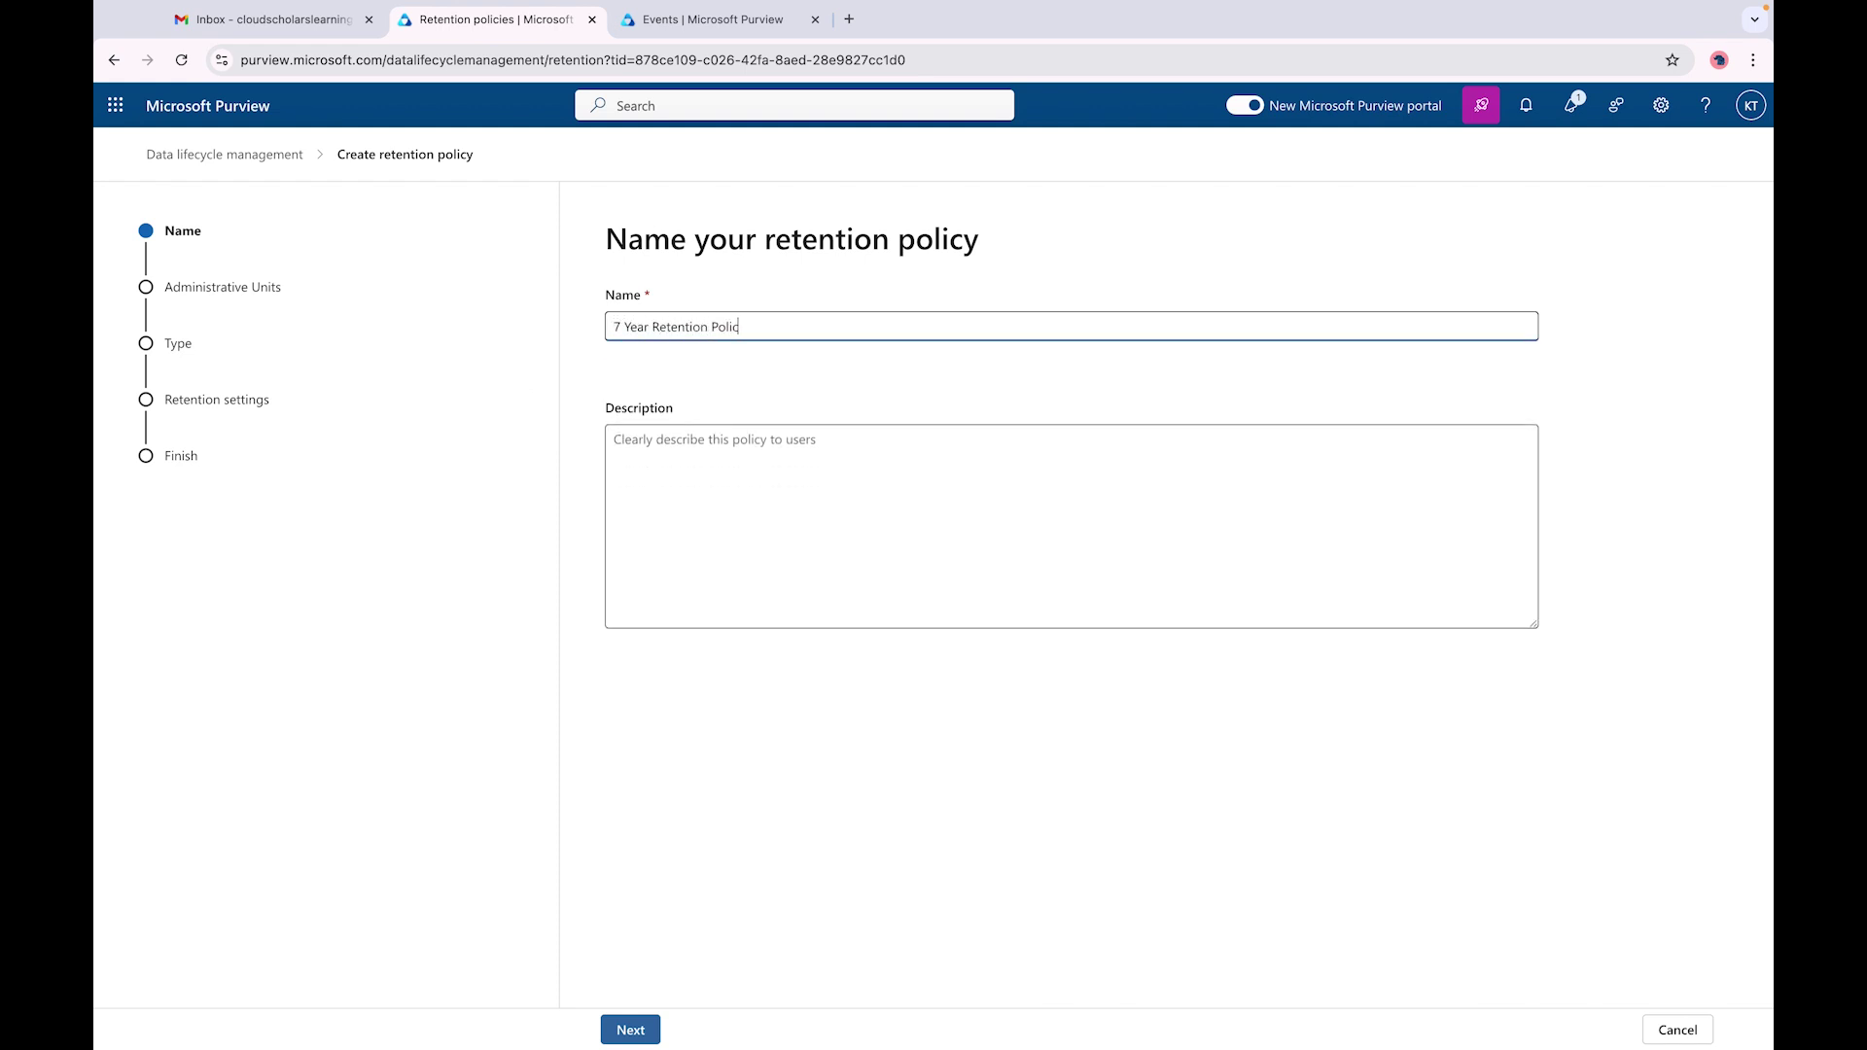
left_click(637, 1032)
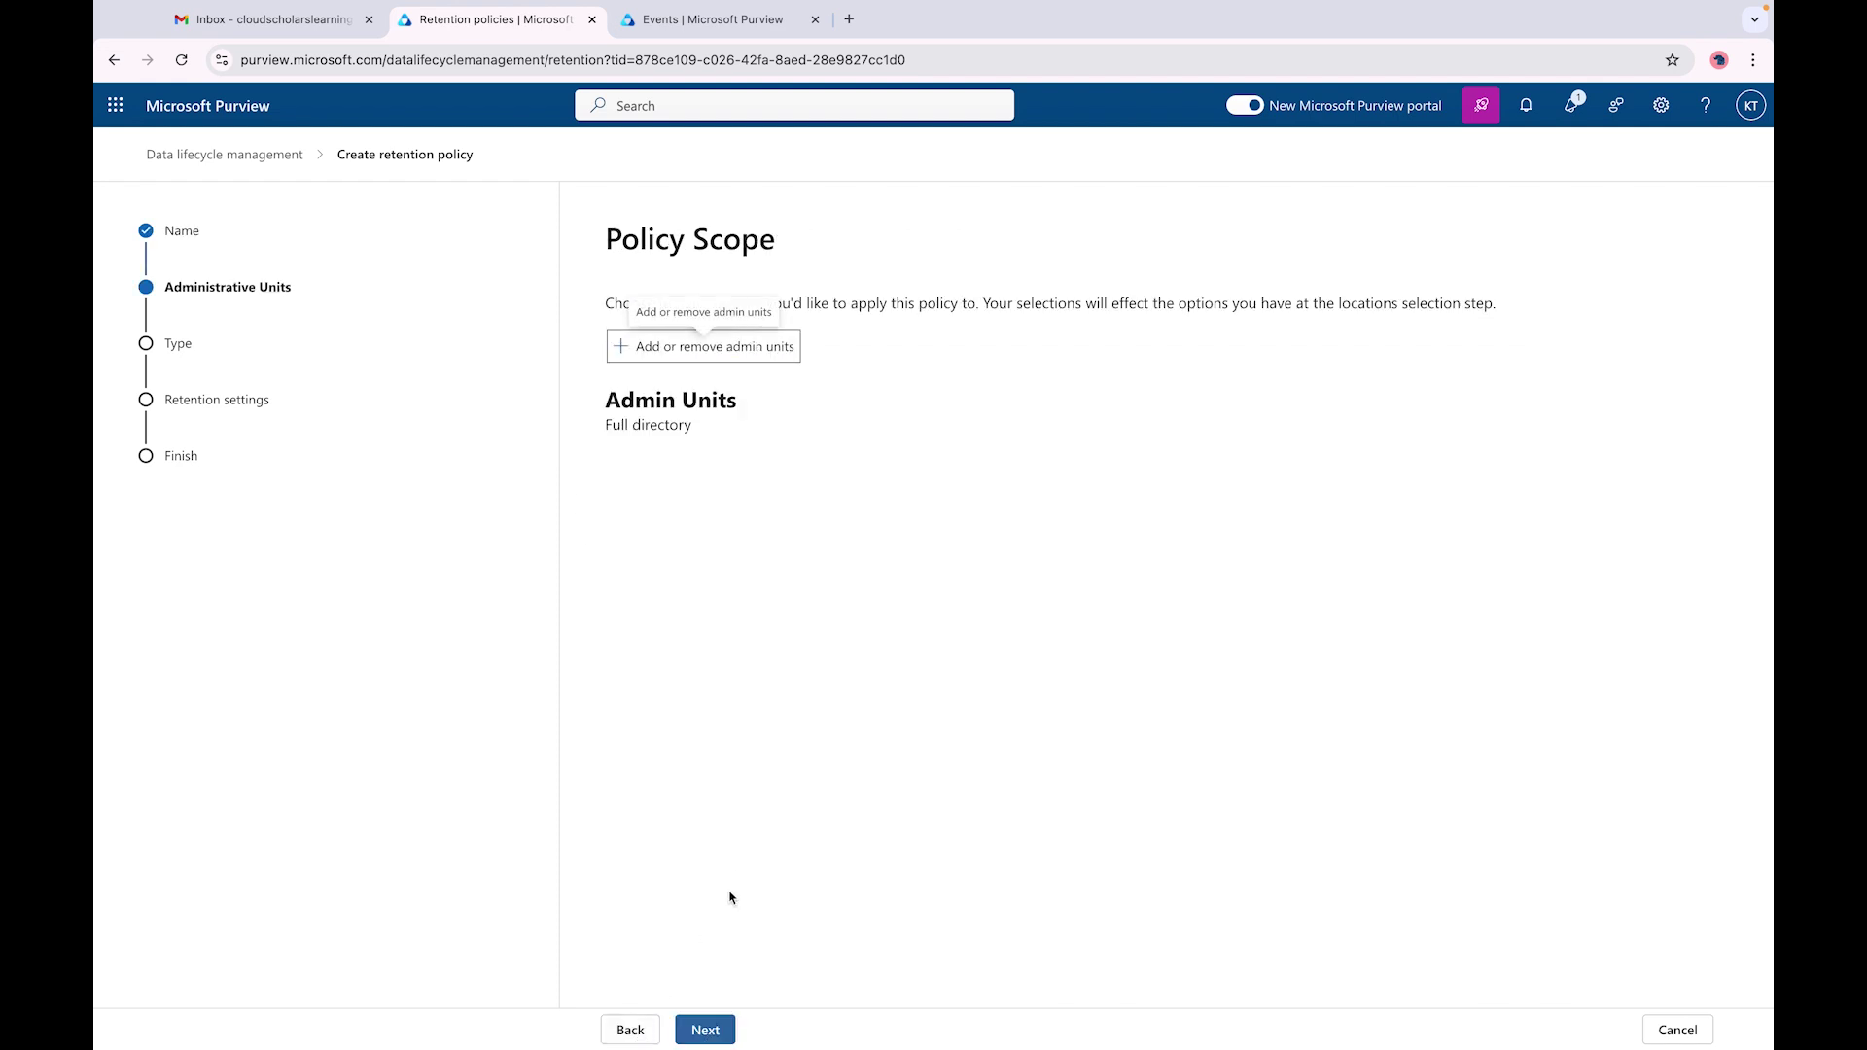
left_click(716, 1019)
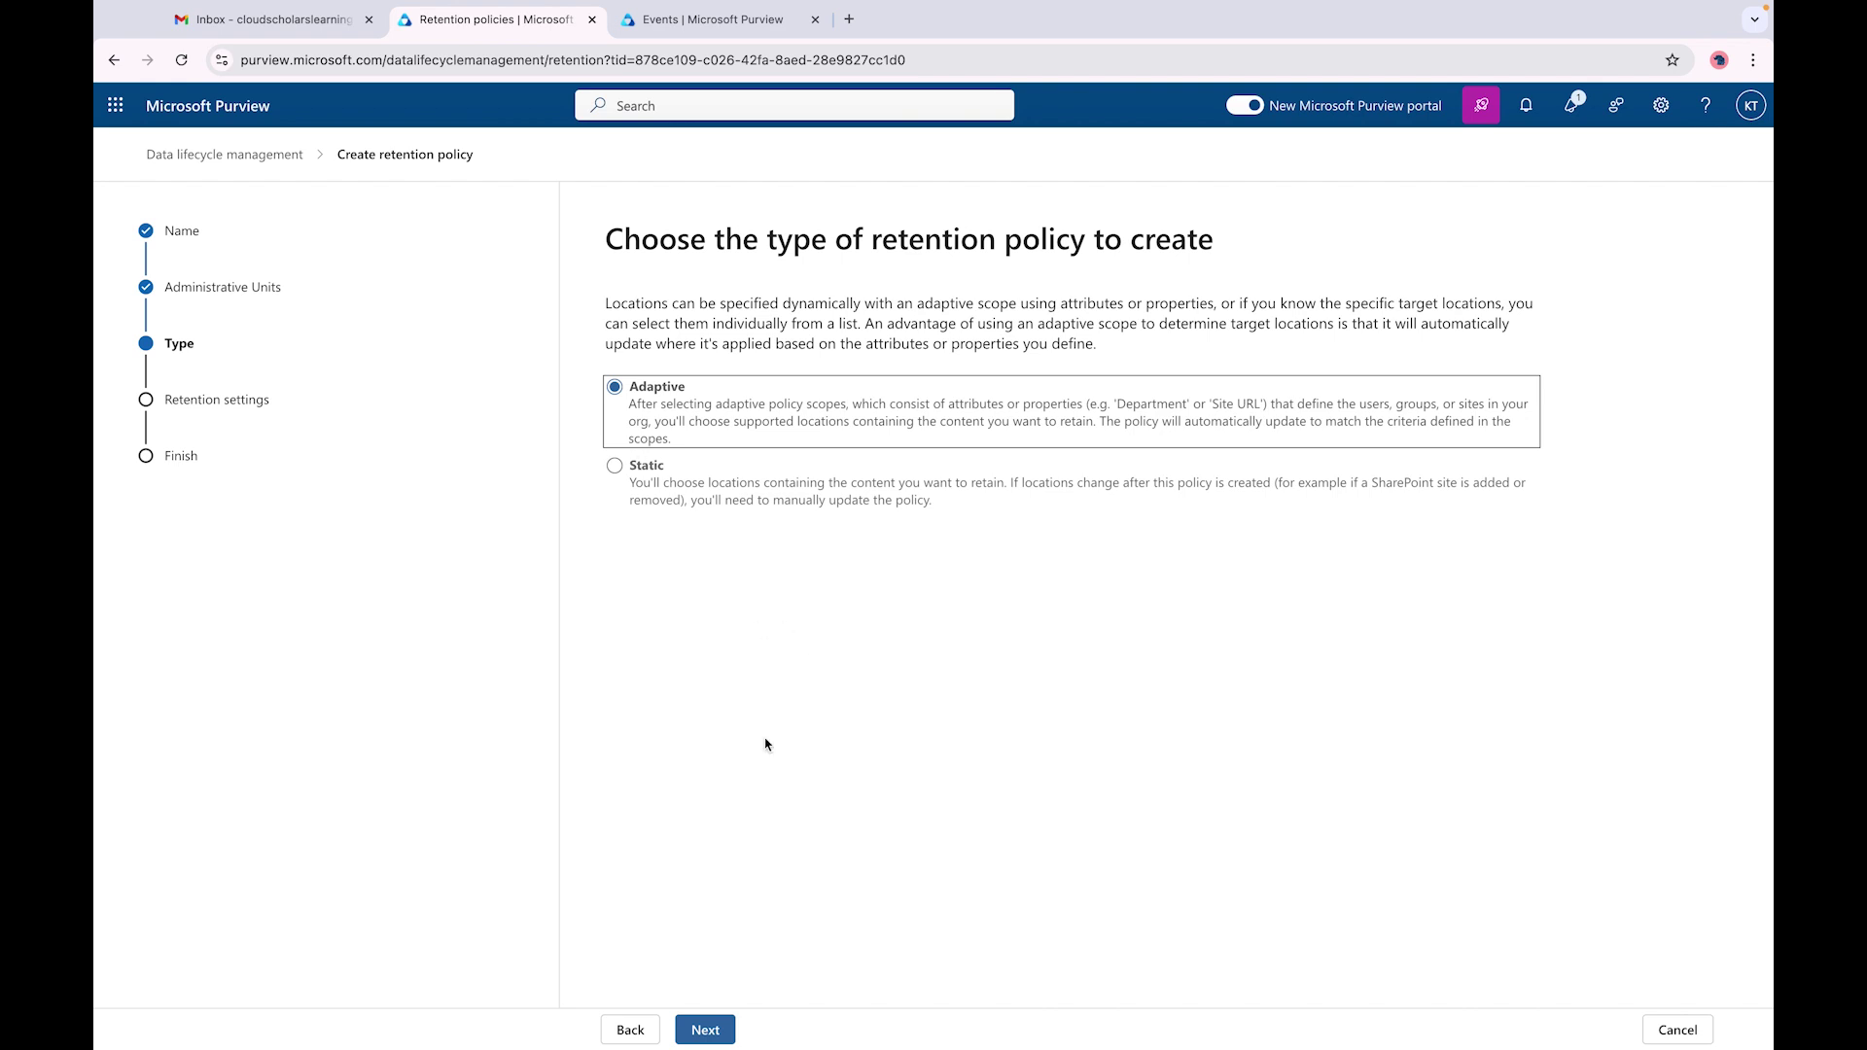
- Make the retention policy adaptive and add the Data Protection_Executive Team scope to it
left_click(709, 1023)
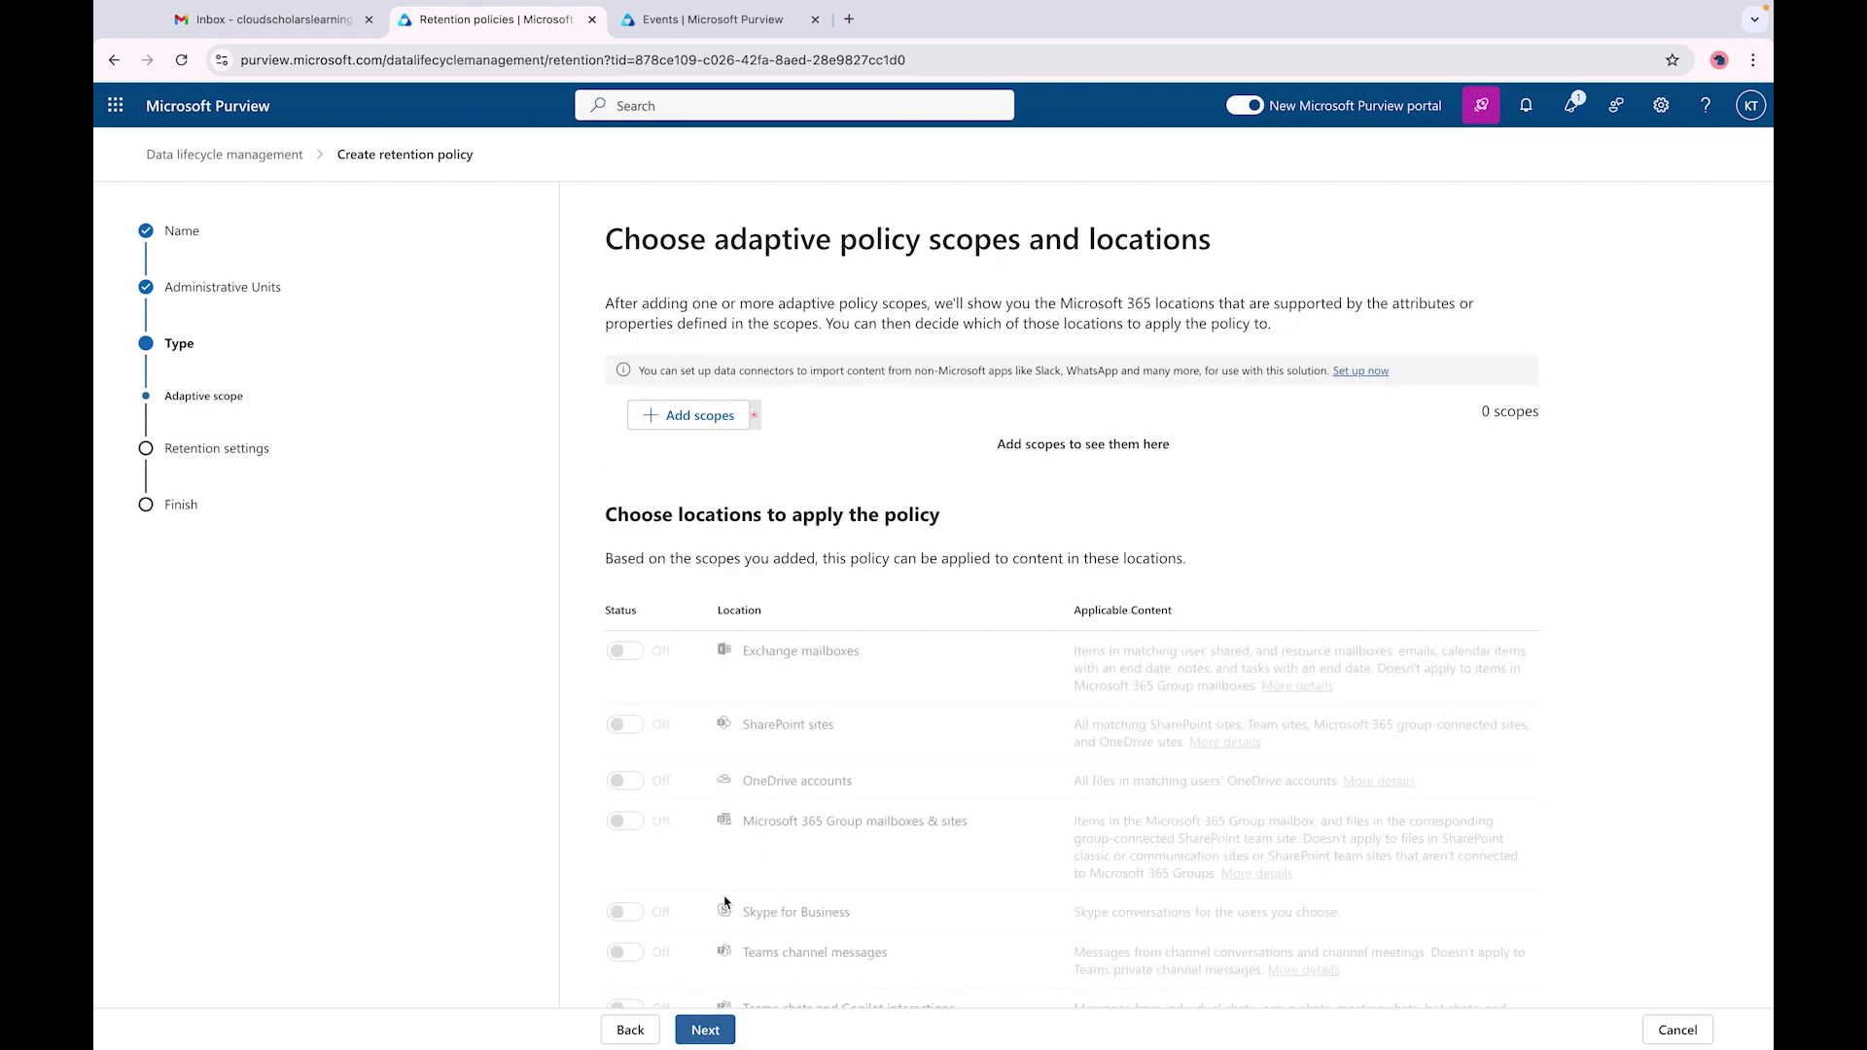
scroll(761, 750, "down", 2)
scroll(761, 749, "up", 3)
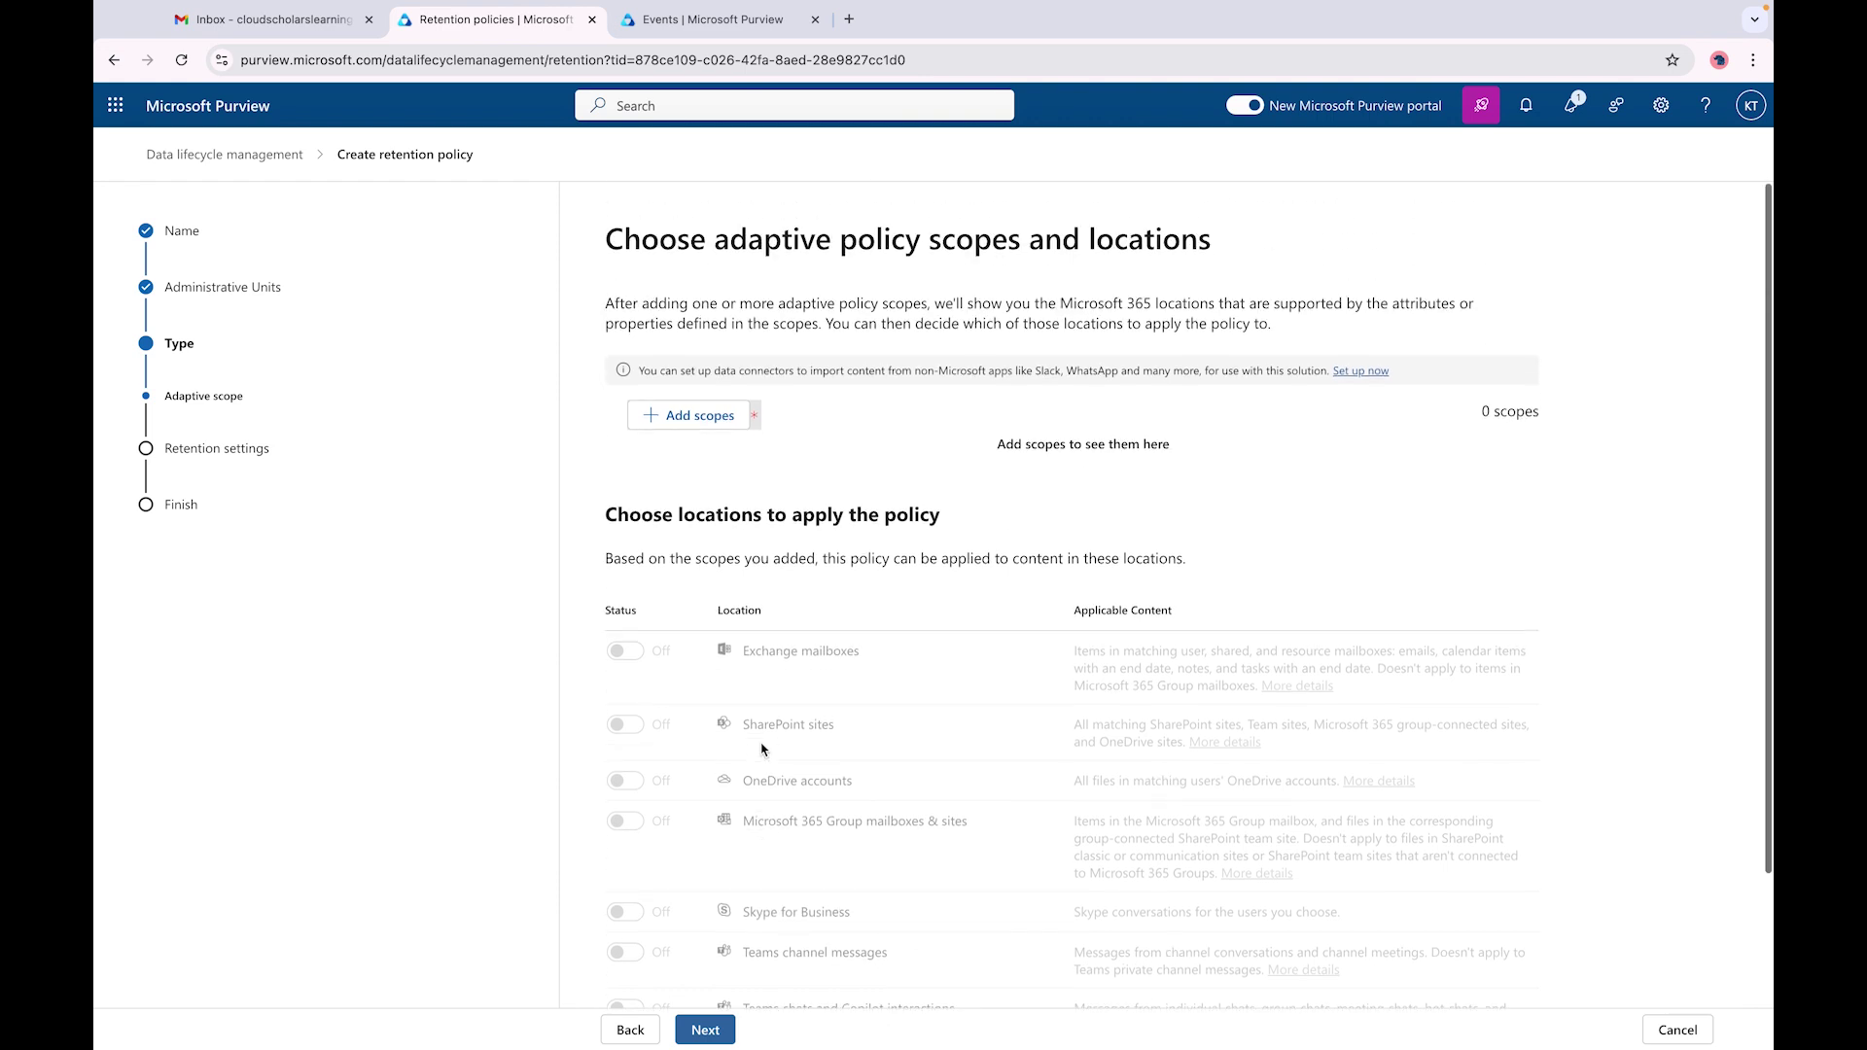
left_click(692, 415)
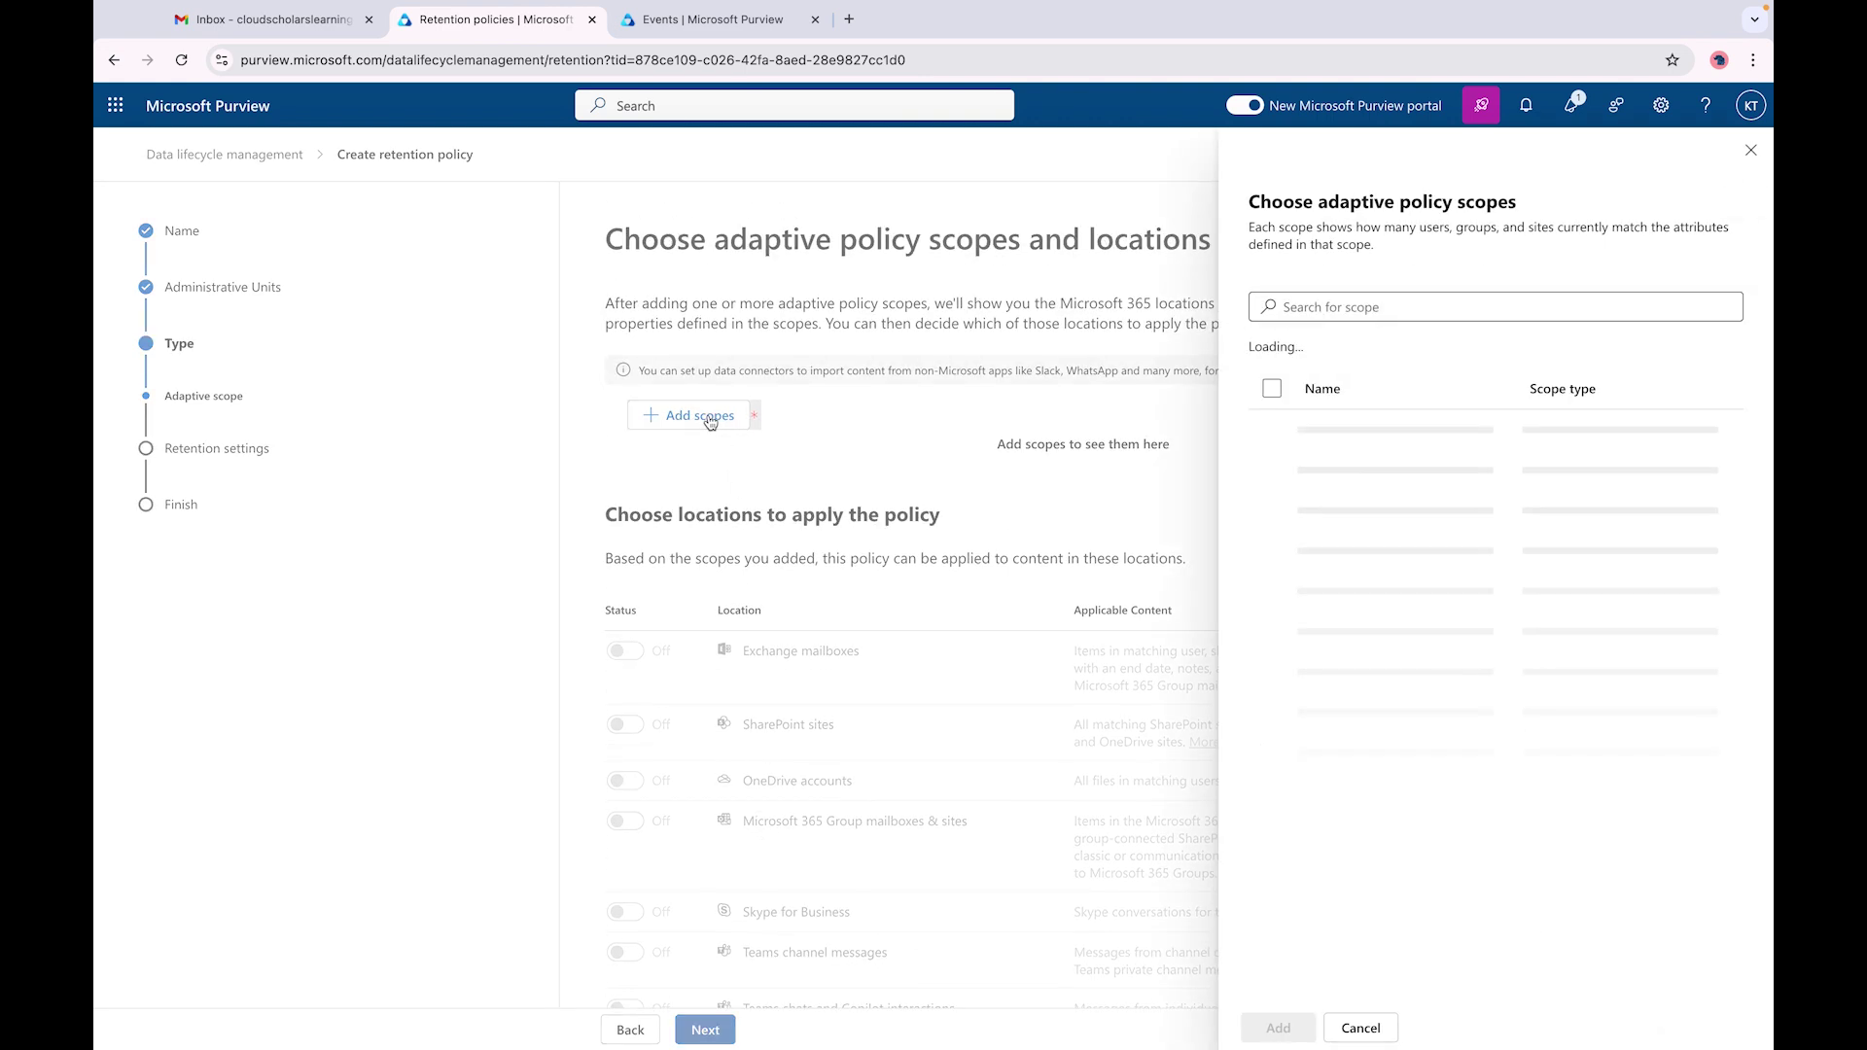
left_click(1400, 307)
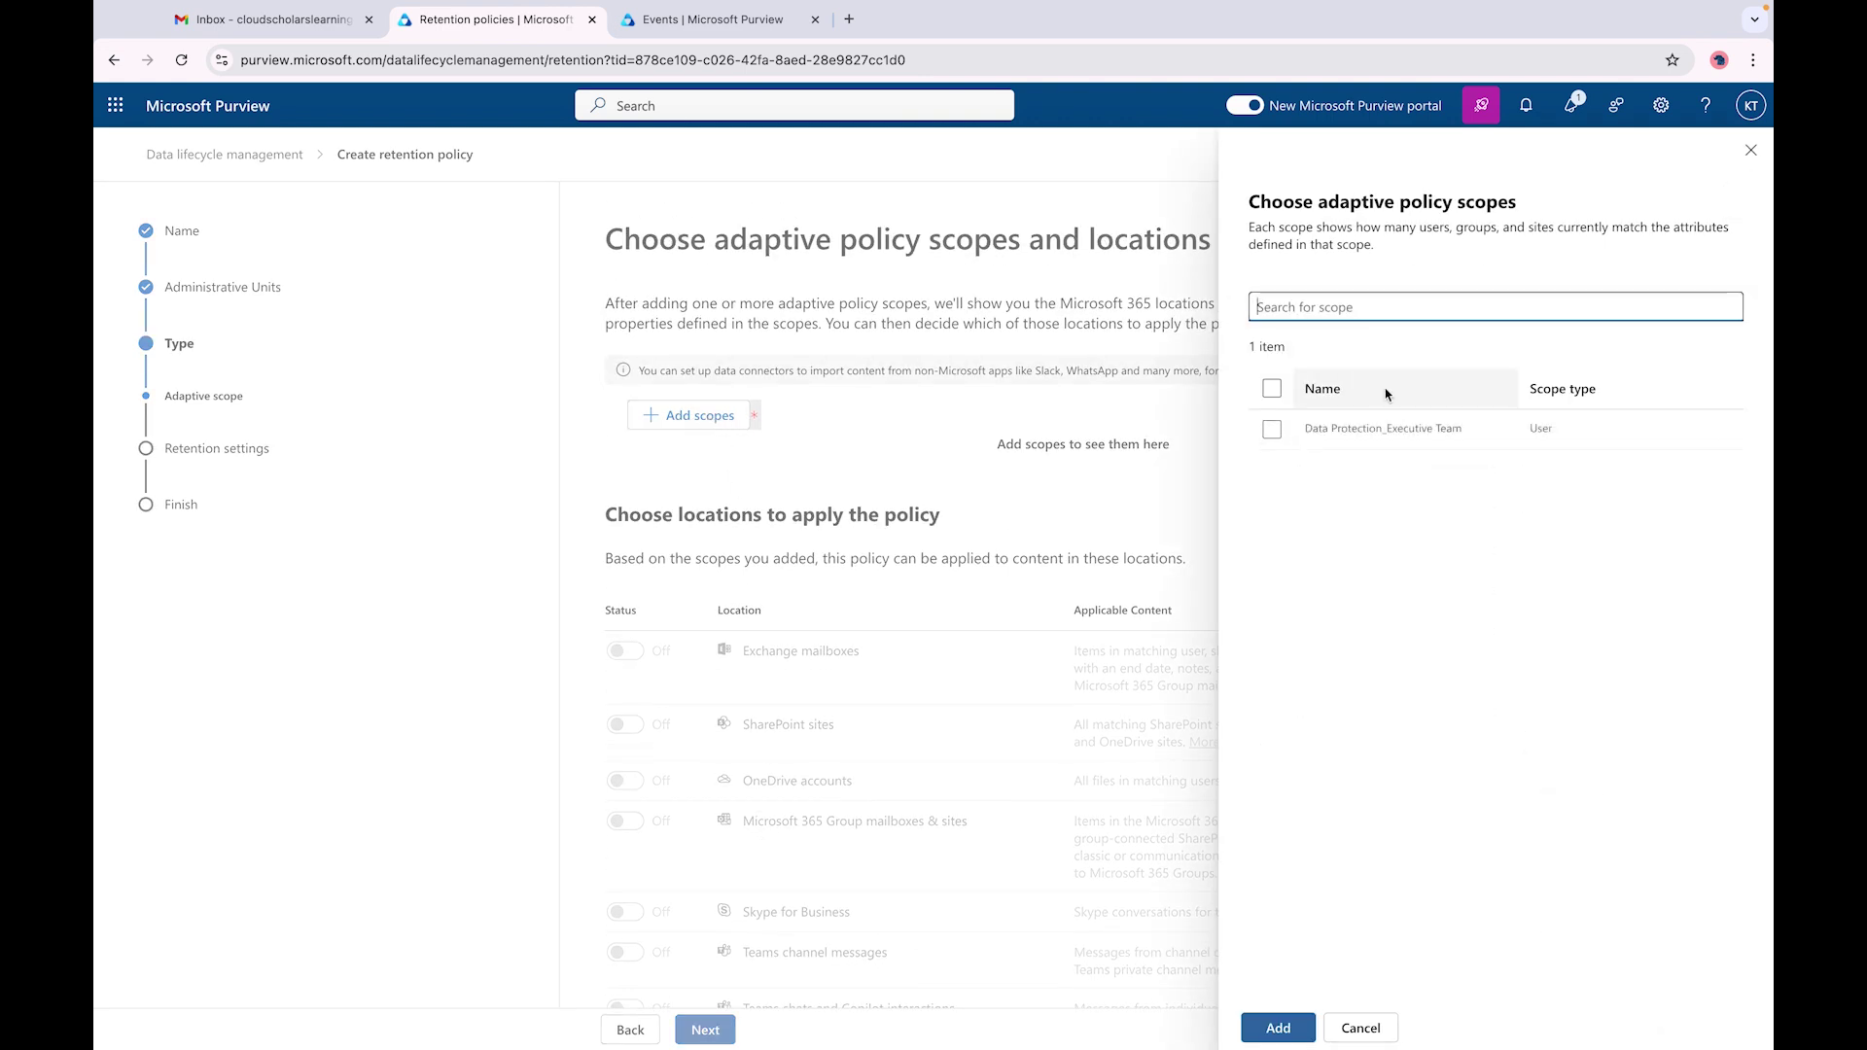
left_click(1272, 429)
left_click(1277, 1028)
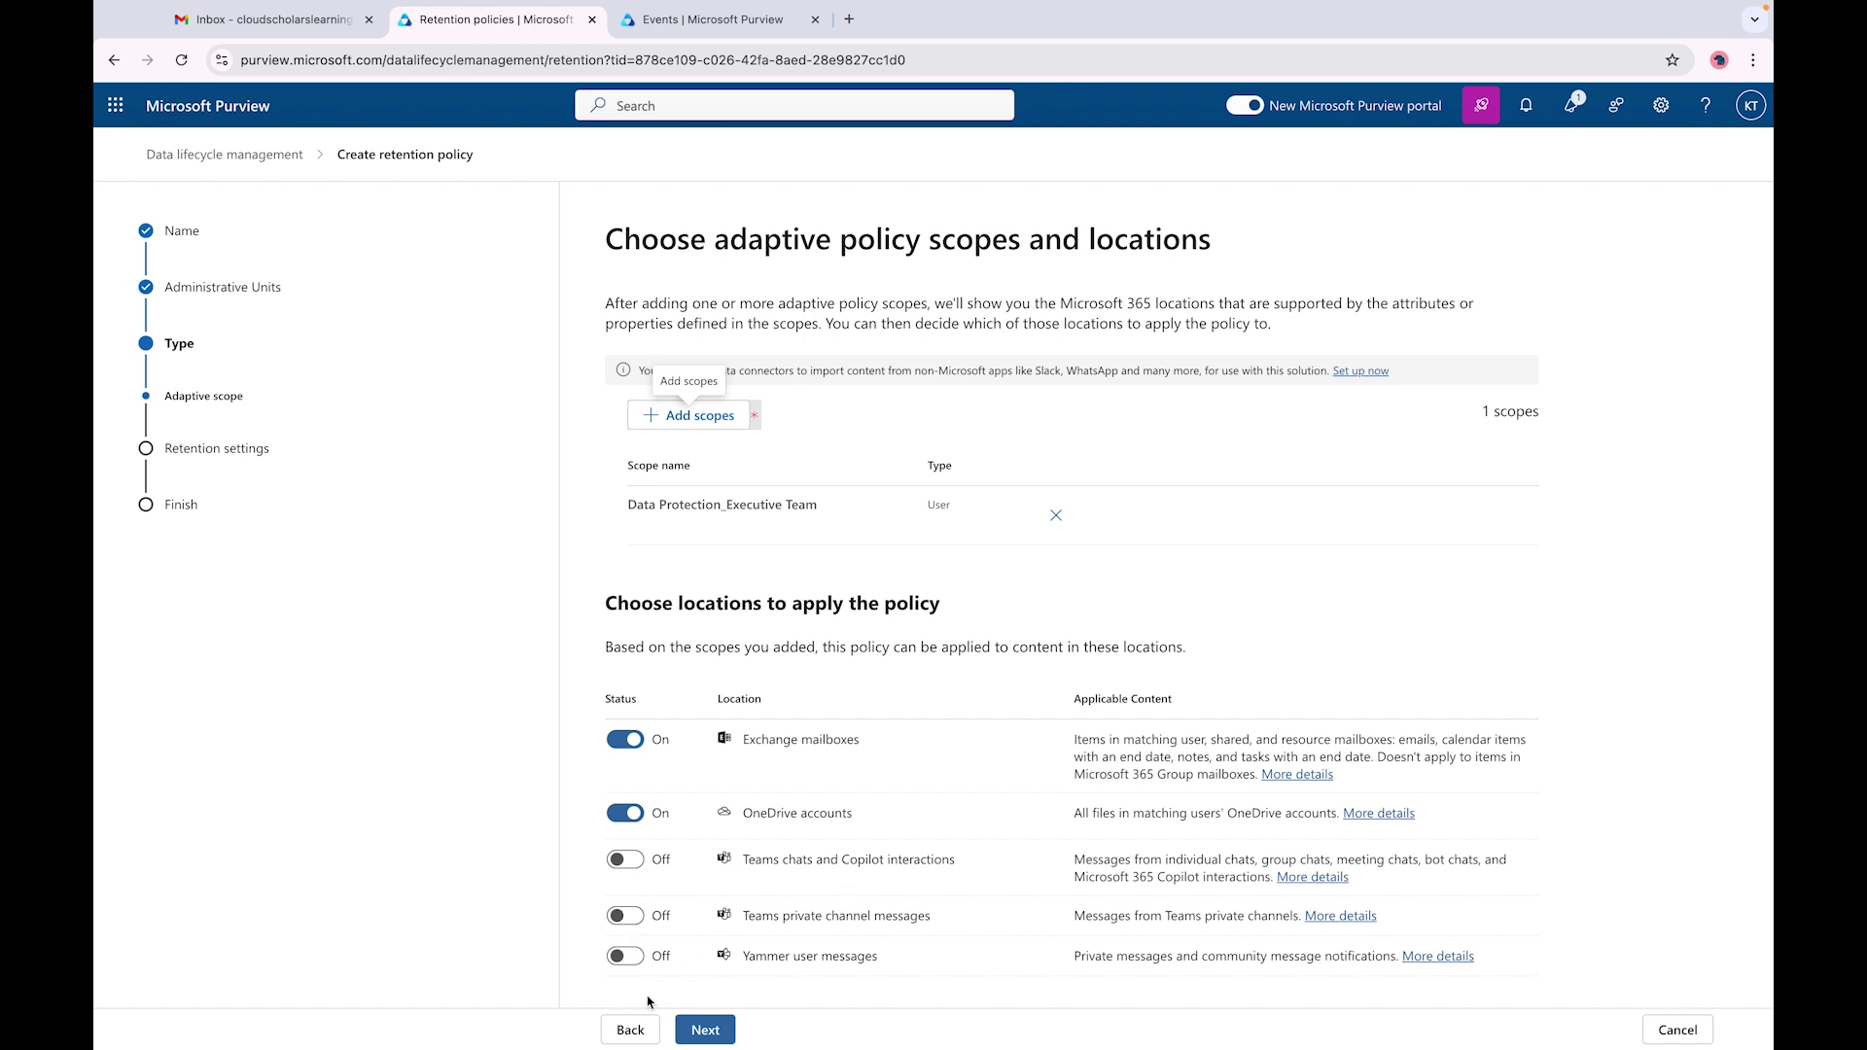
- Switch the retention policy to static and keep Exchange mailboxes, SharePoint sites, OneDrive accounts and Microsoft 365 Group mailboxes & sites as its locations
left_click(628, 1028)
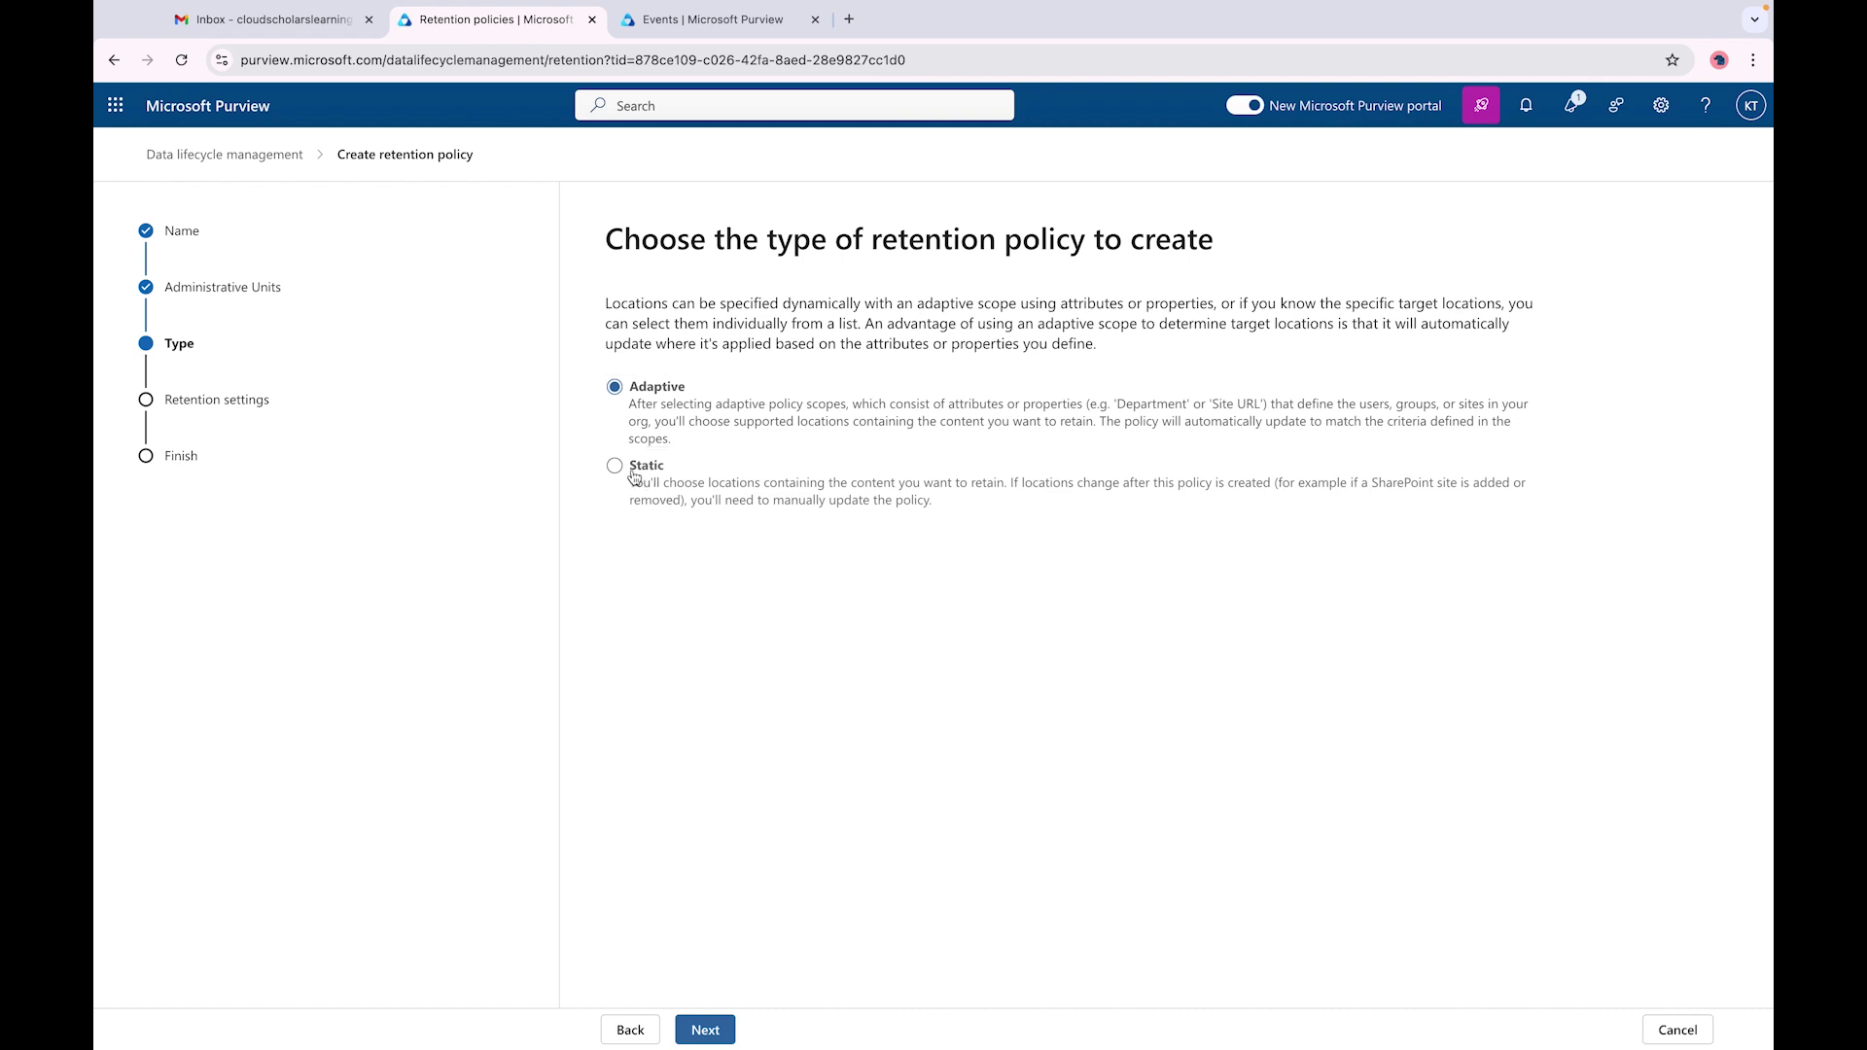
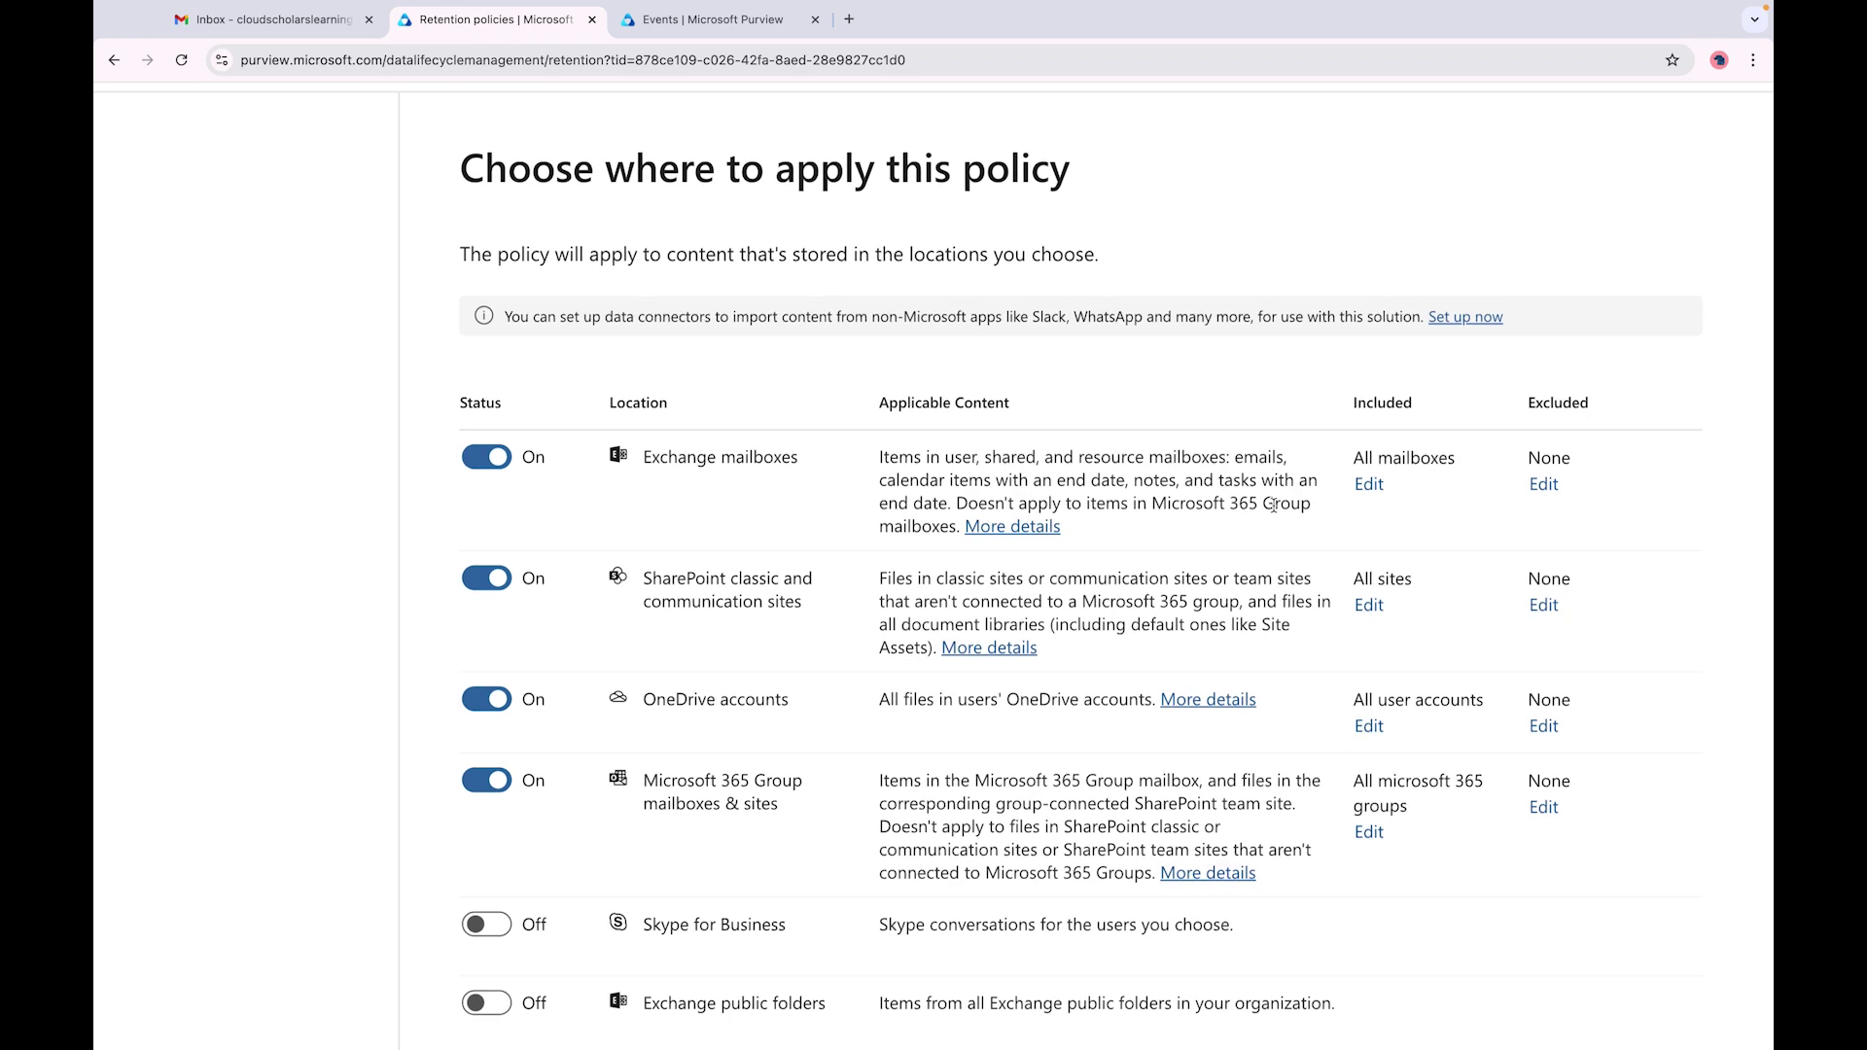
scroll(1273, 505, "down", 5, "ctrl")
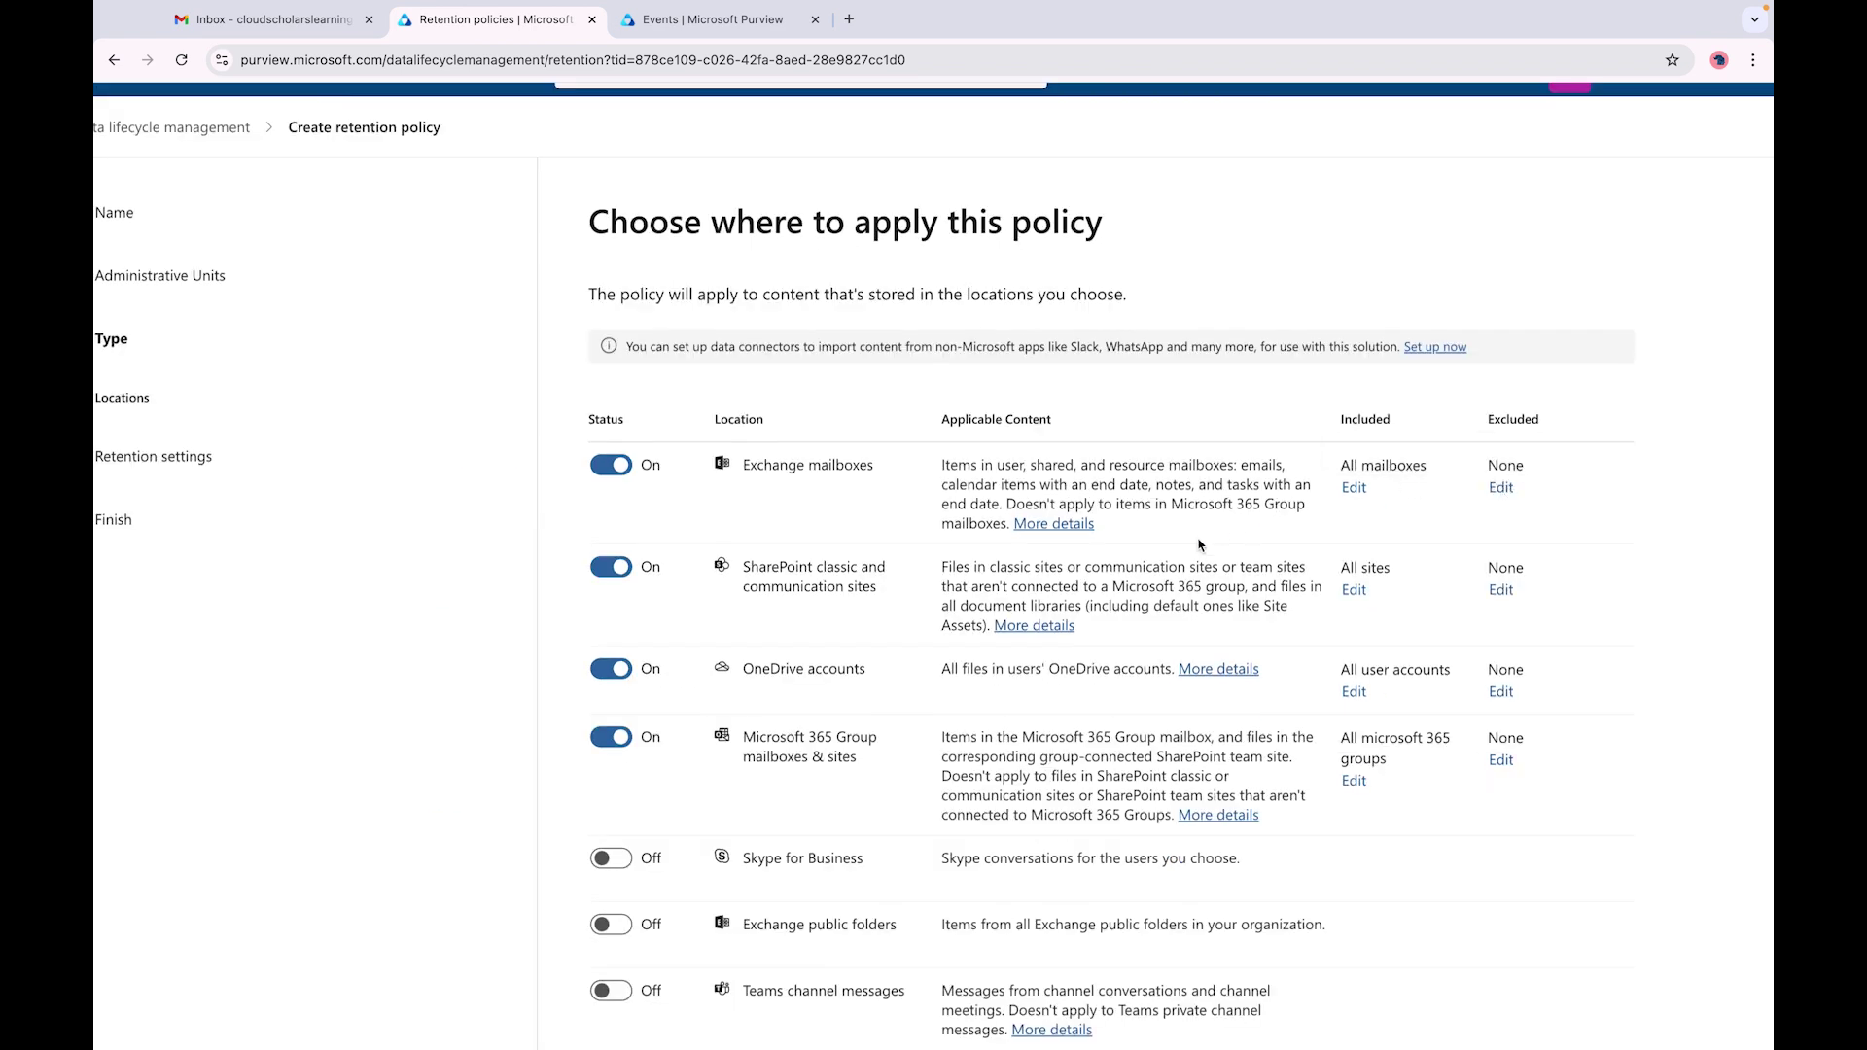
scroll(1202, 544, "down", 2)
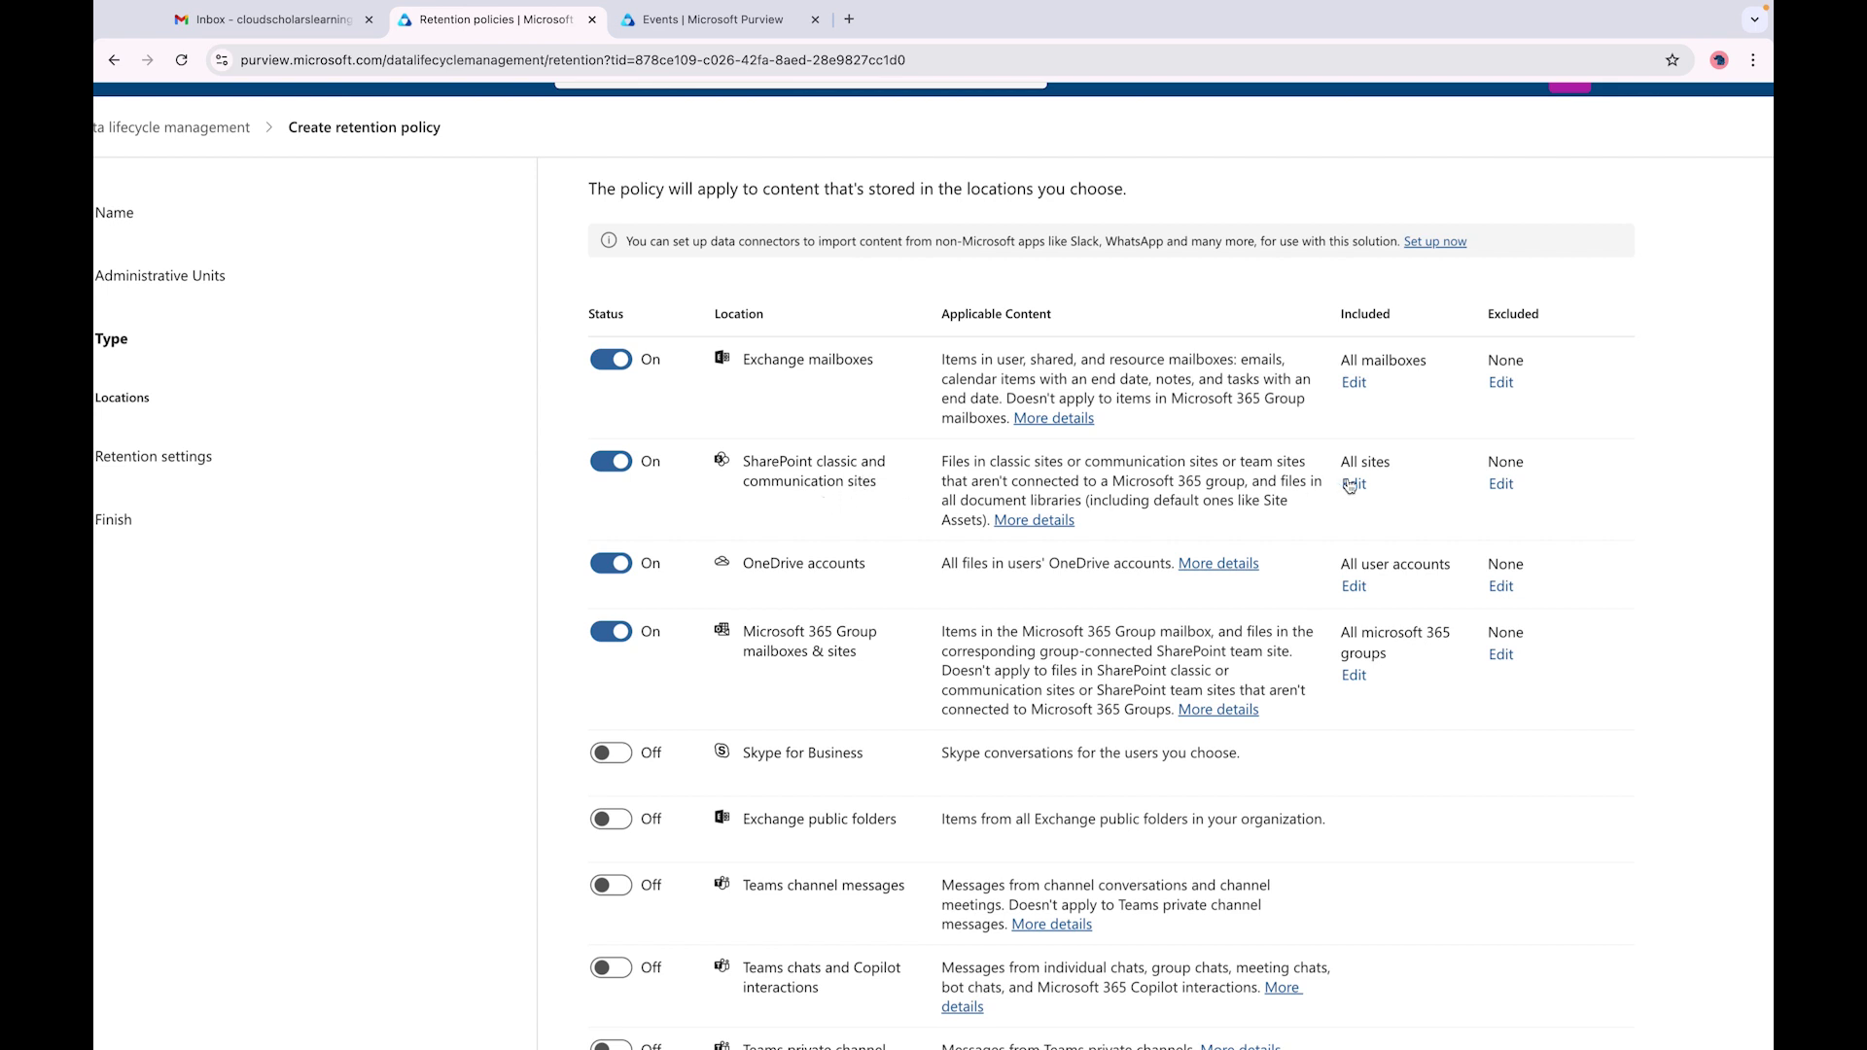
scroll(1371, 489, "up", 1)
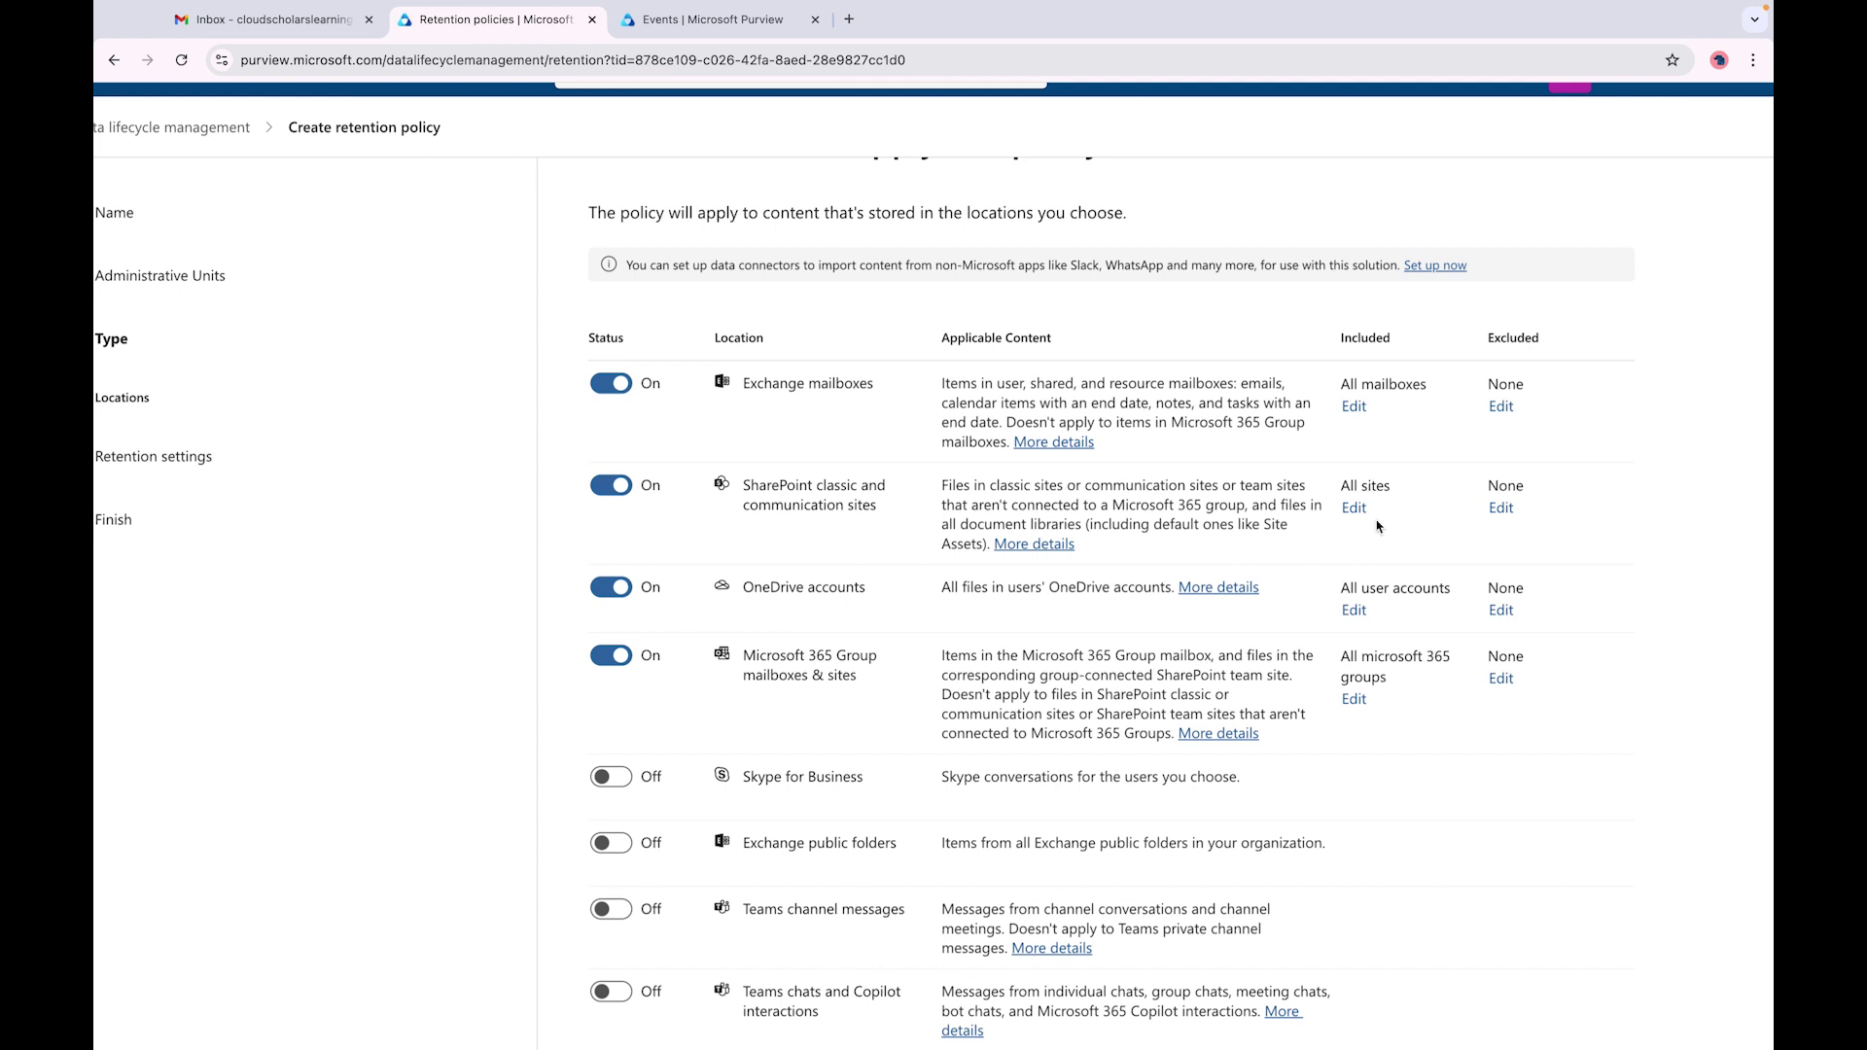
scroll(1182, 530, "up", 1)
scroll(1183, 531, "down", 1)
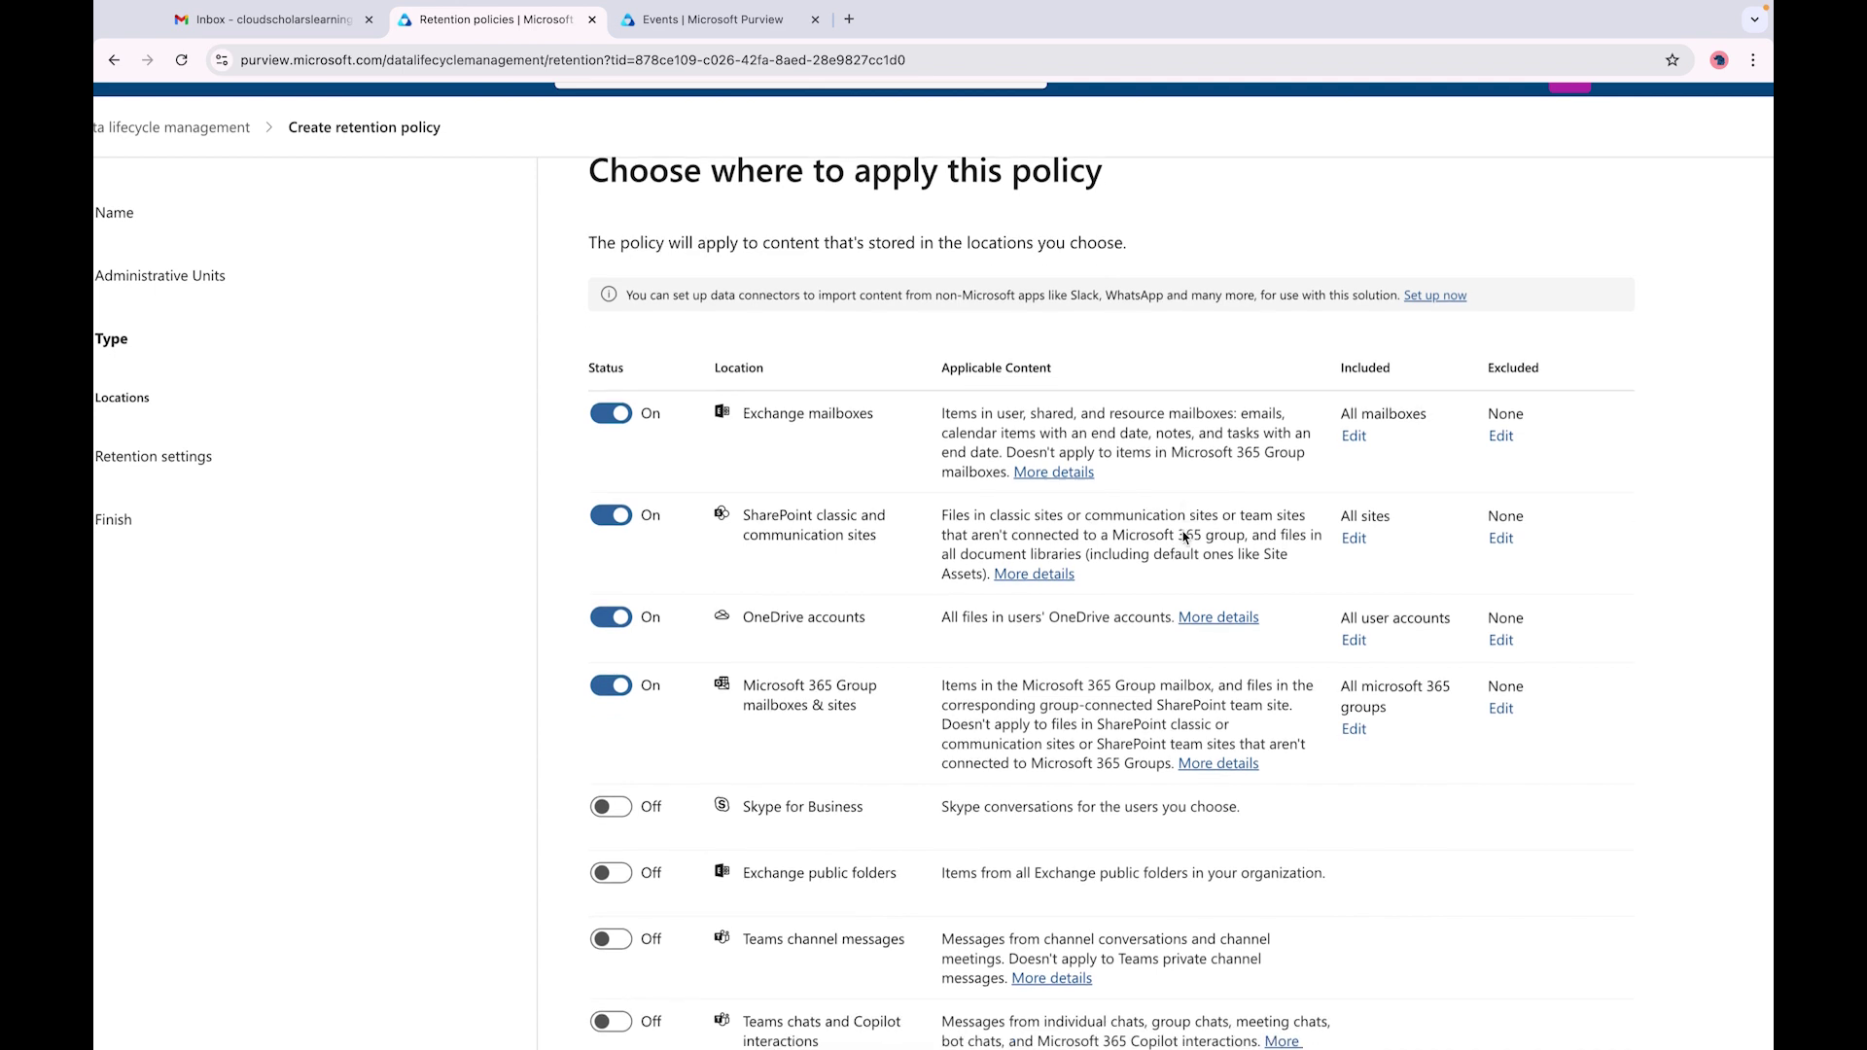
scroll(1183, 537, "down", 1)
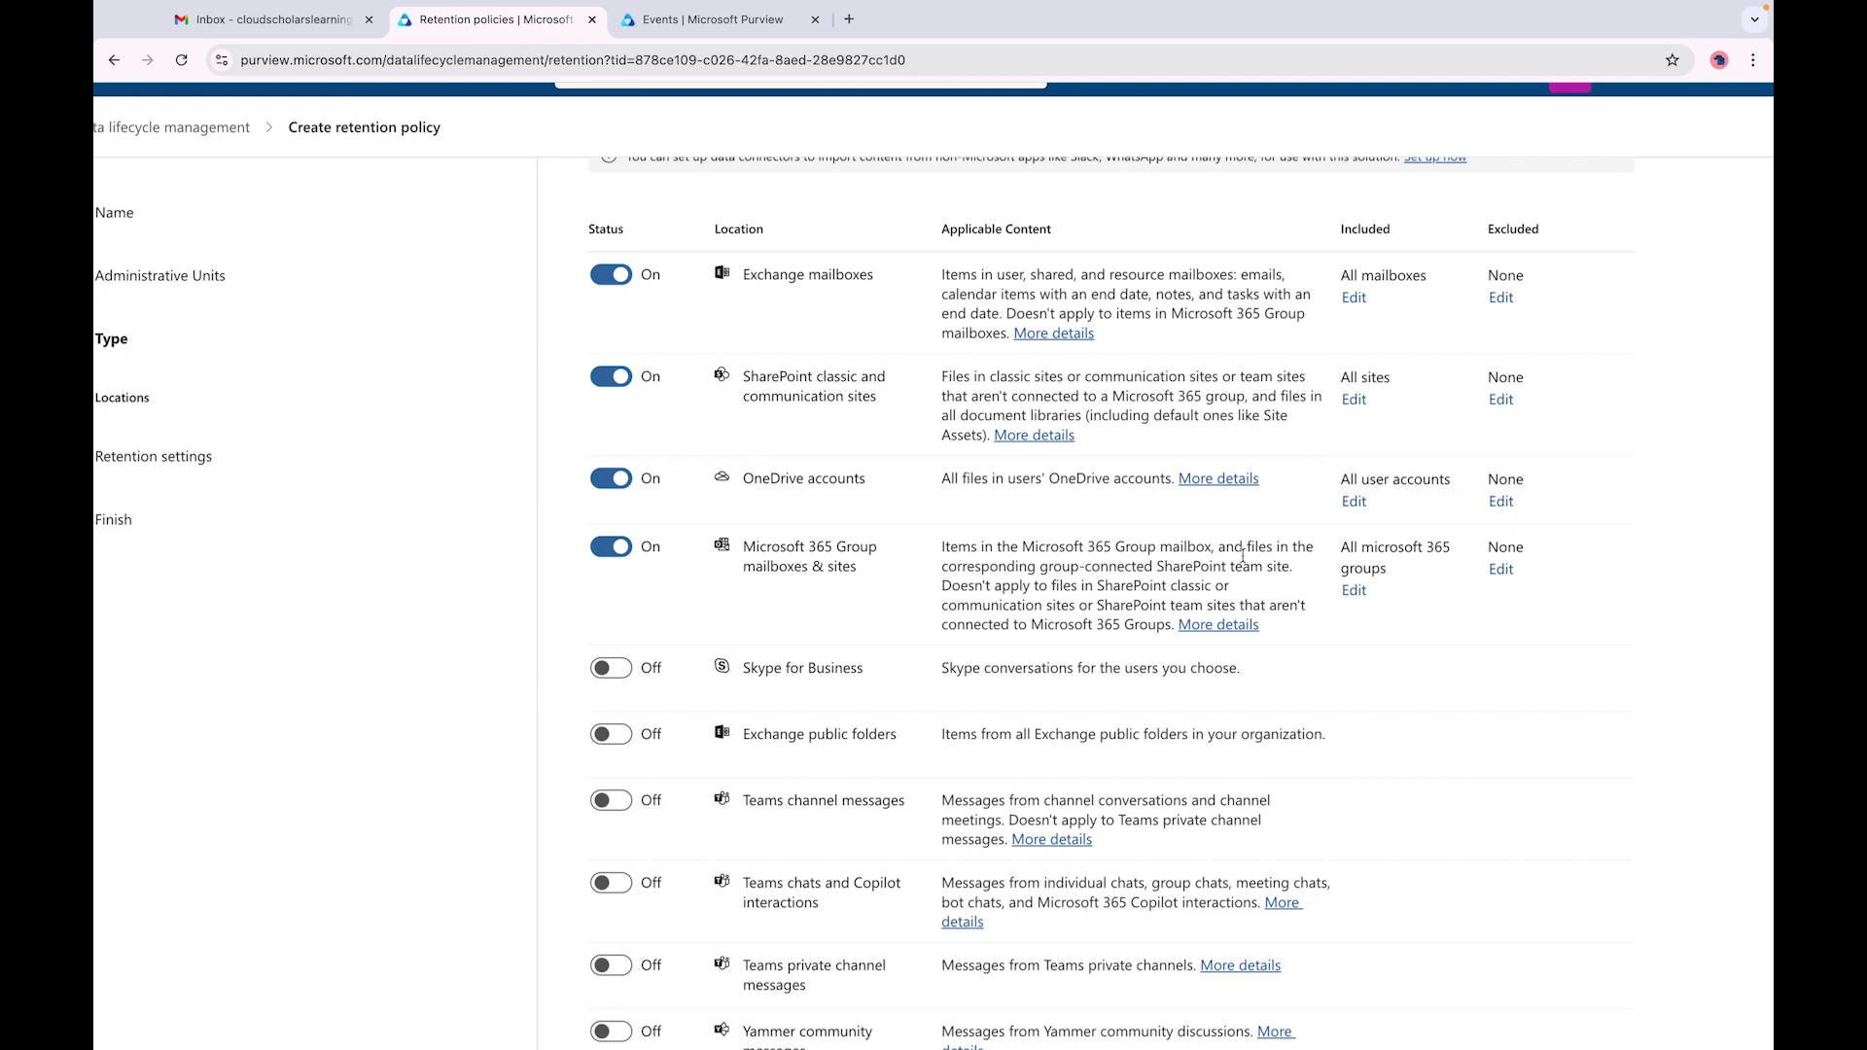
scroll(1239, 559, "down", 1)
scroll(1238, 562, "down", 1)
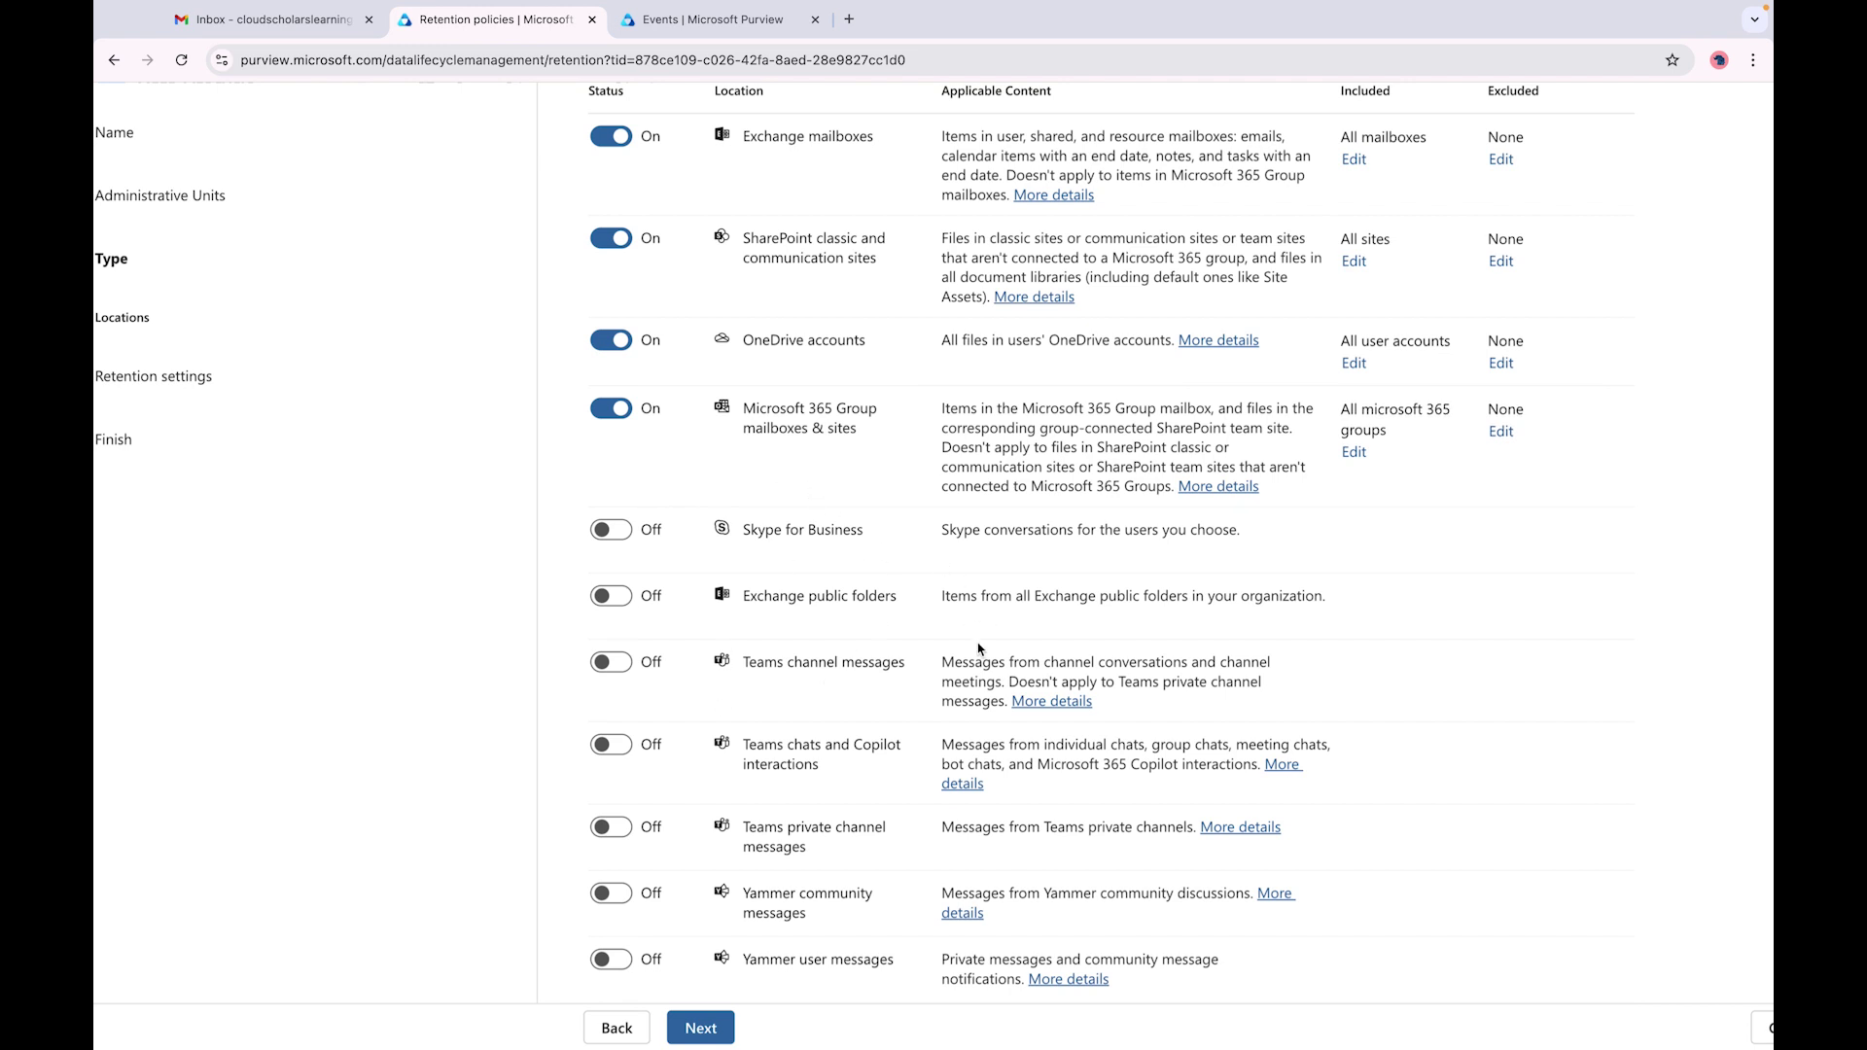
left_click(700, 1028)
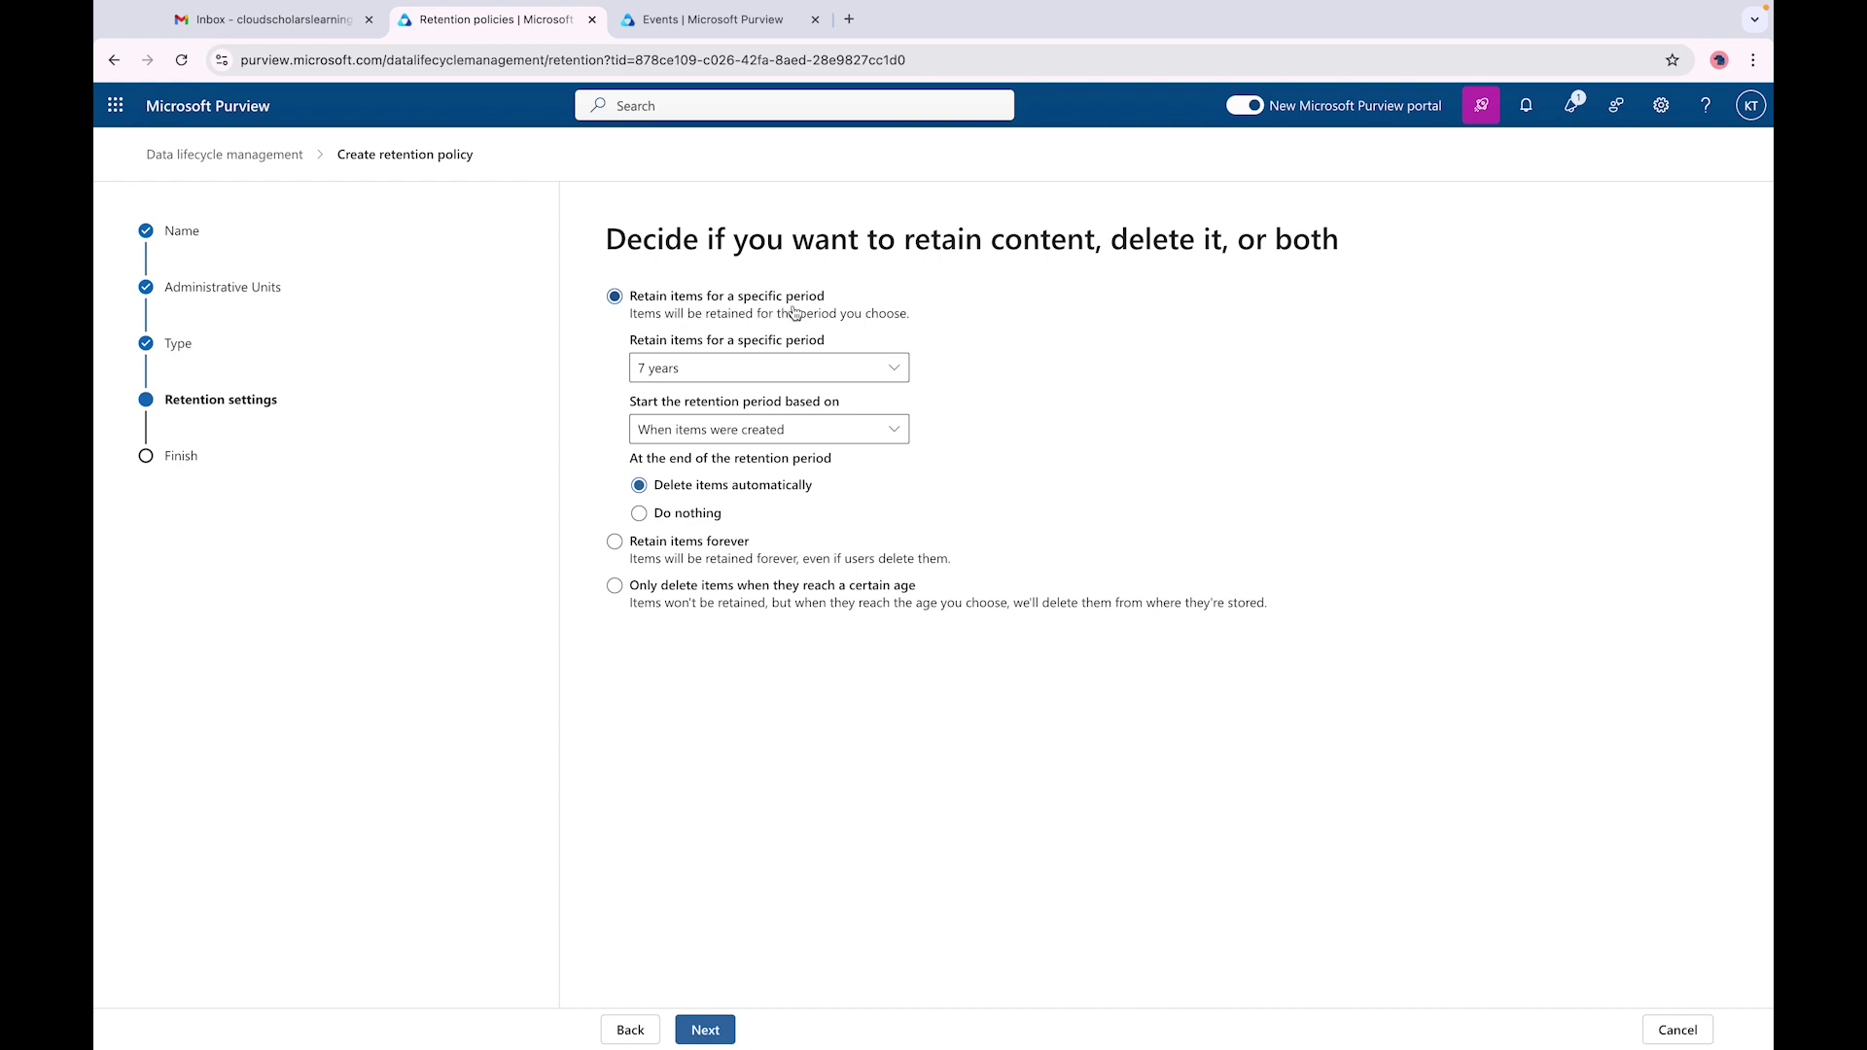
left_click(903, 371)
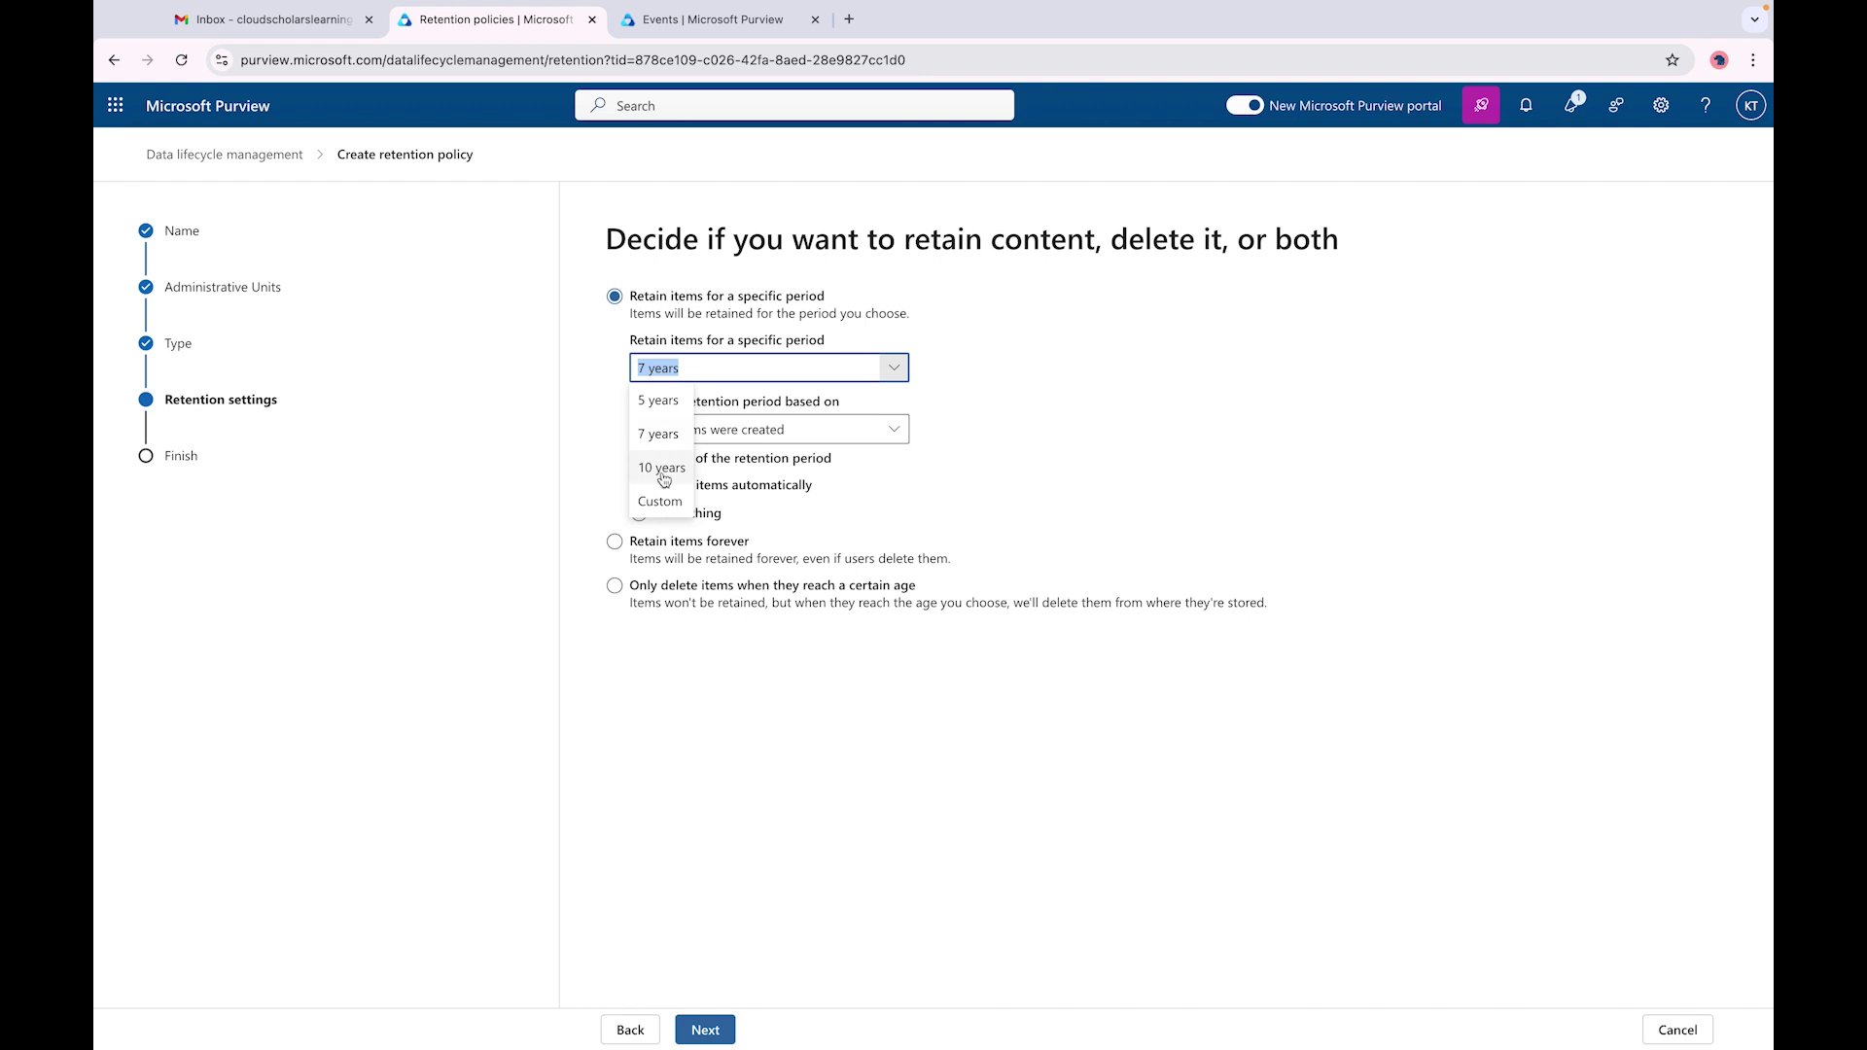
left_click(663, 504)
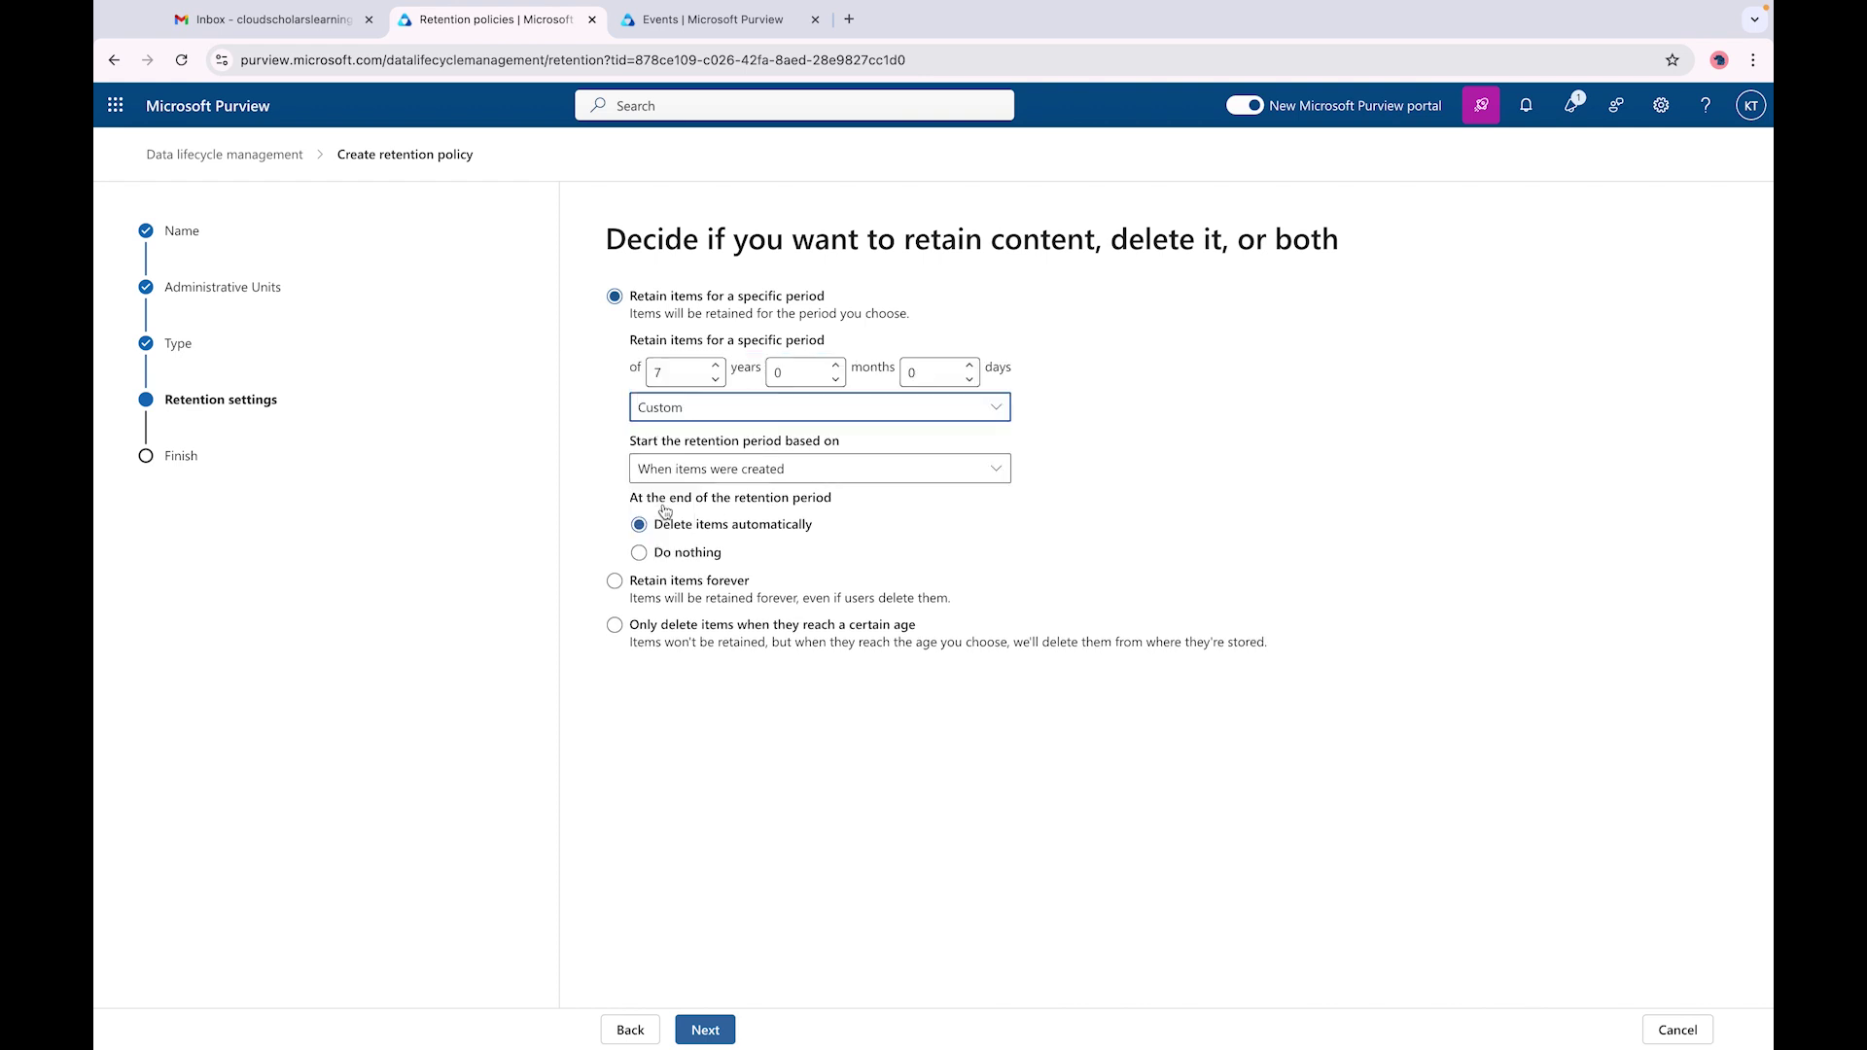
left_click(996, 409)
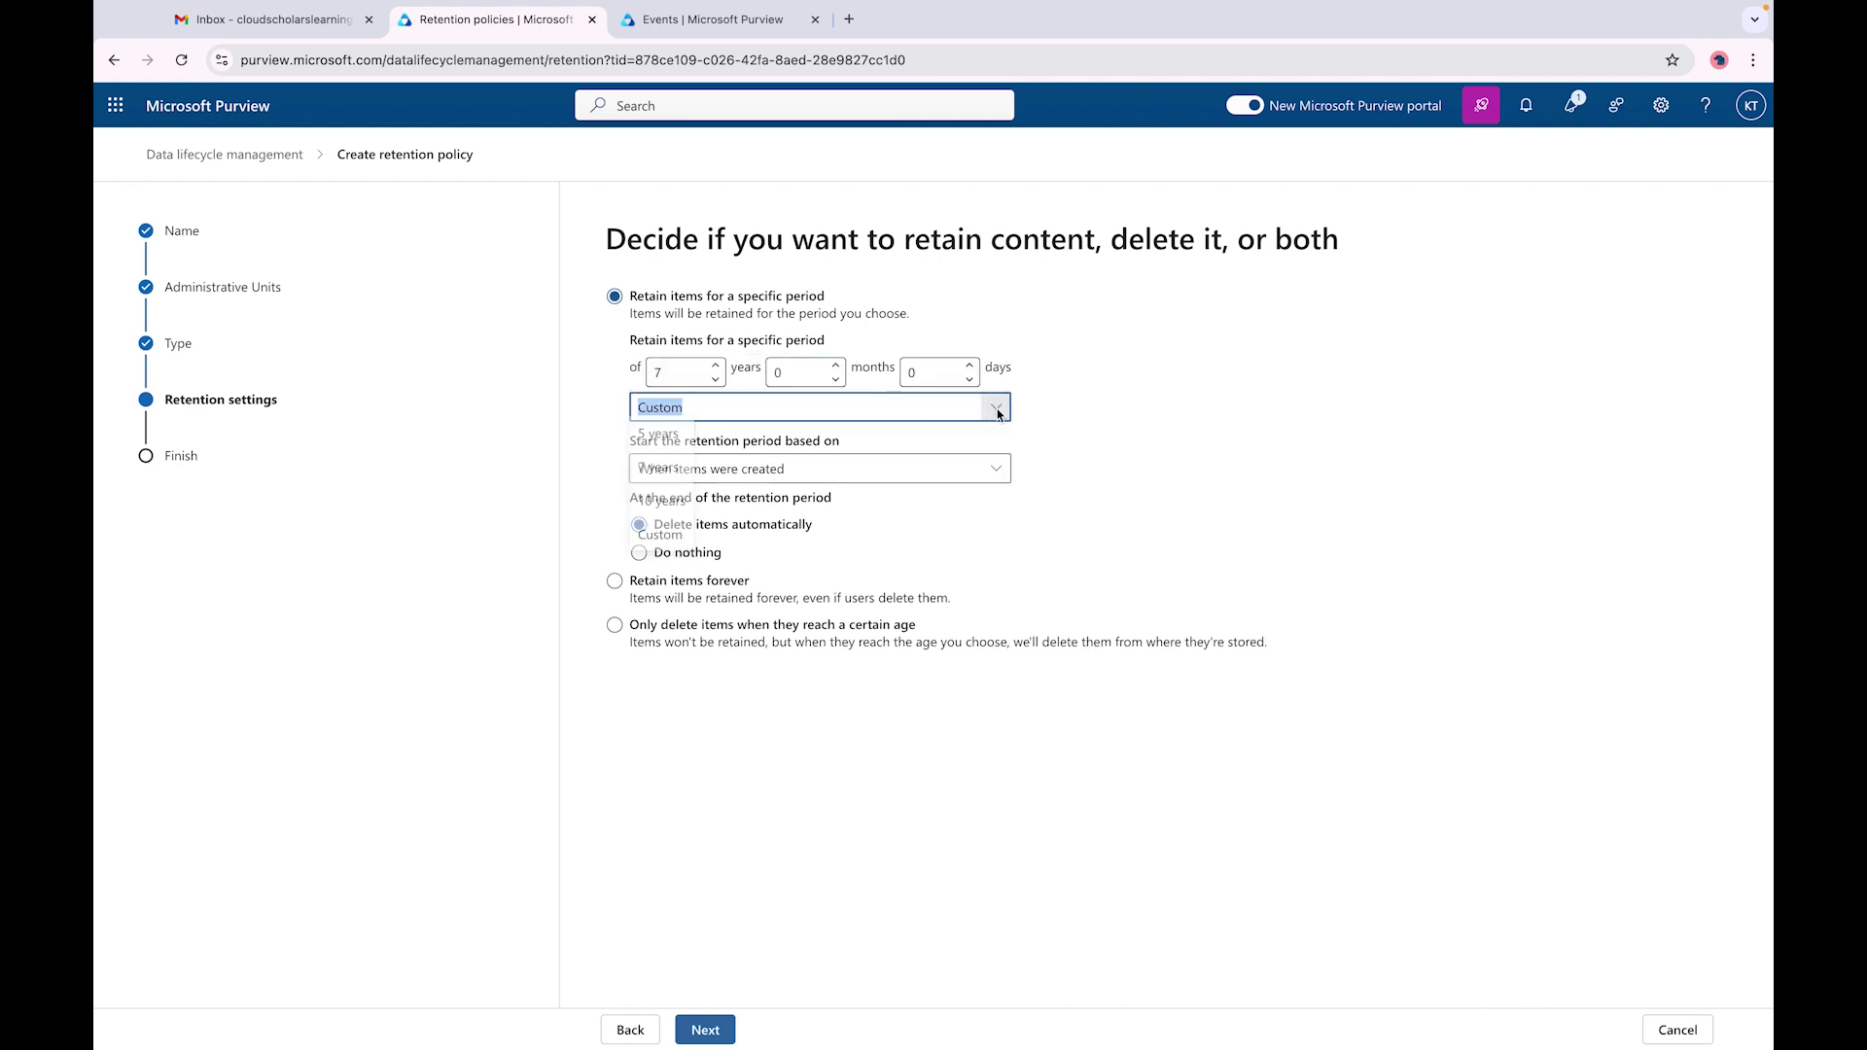
left_click(671, 469)
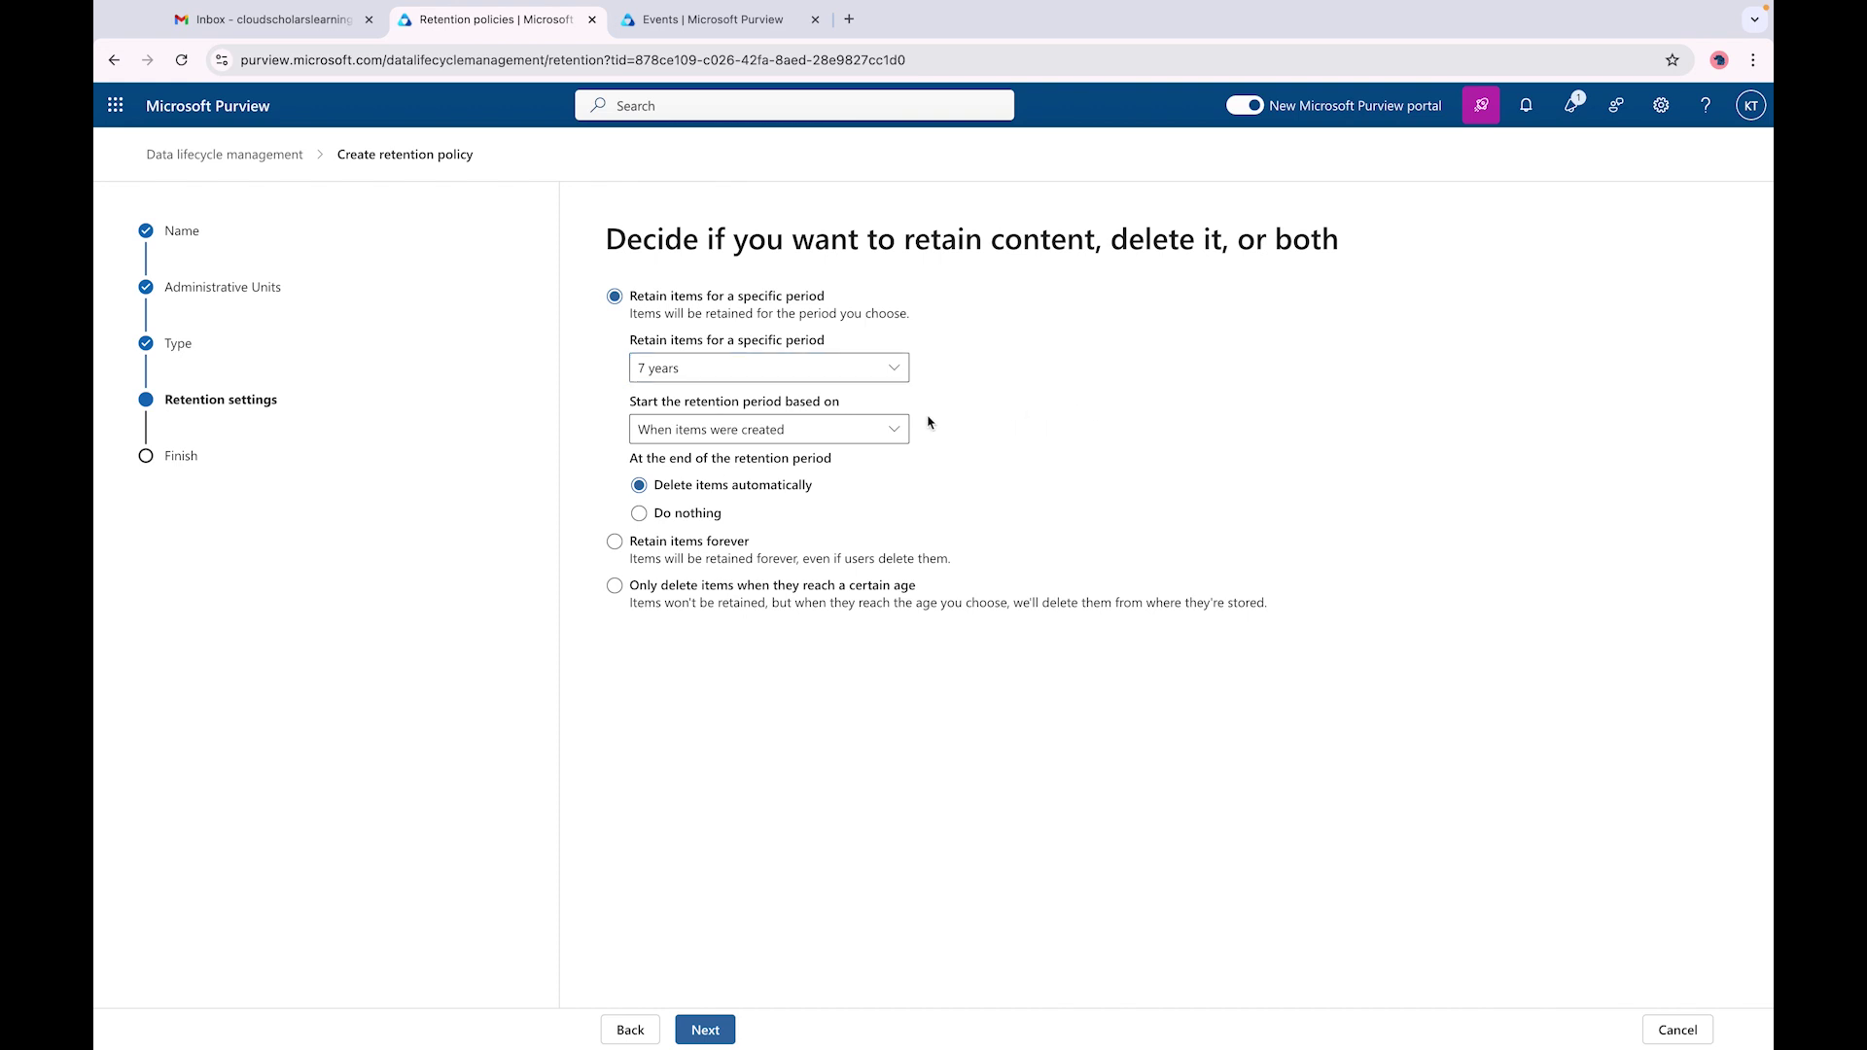
- Base the start of the 7-year retention period on when items were last modified
left_click(895, 434)
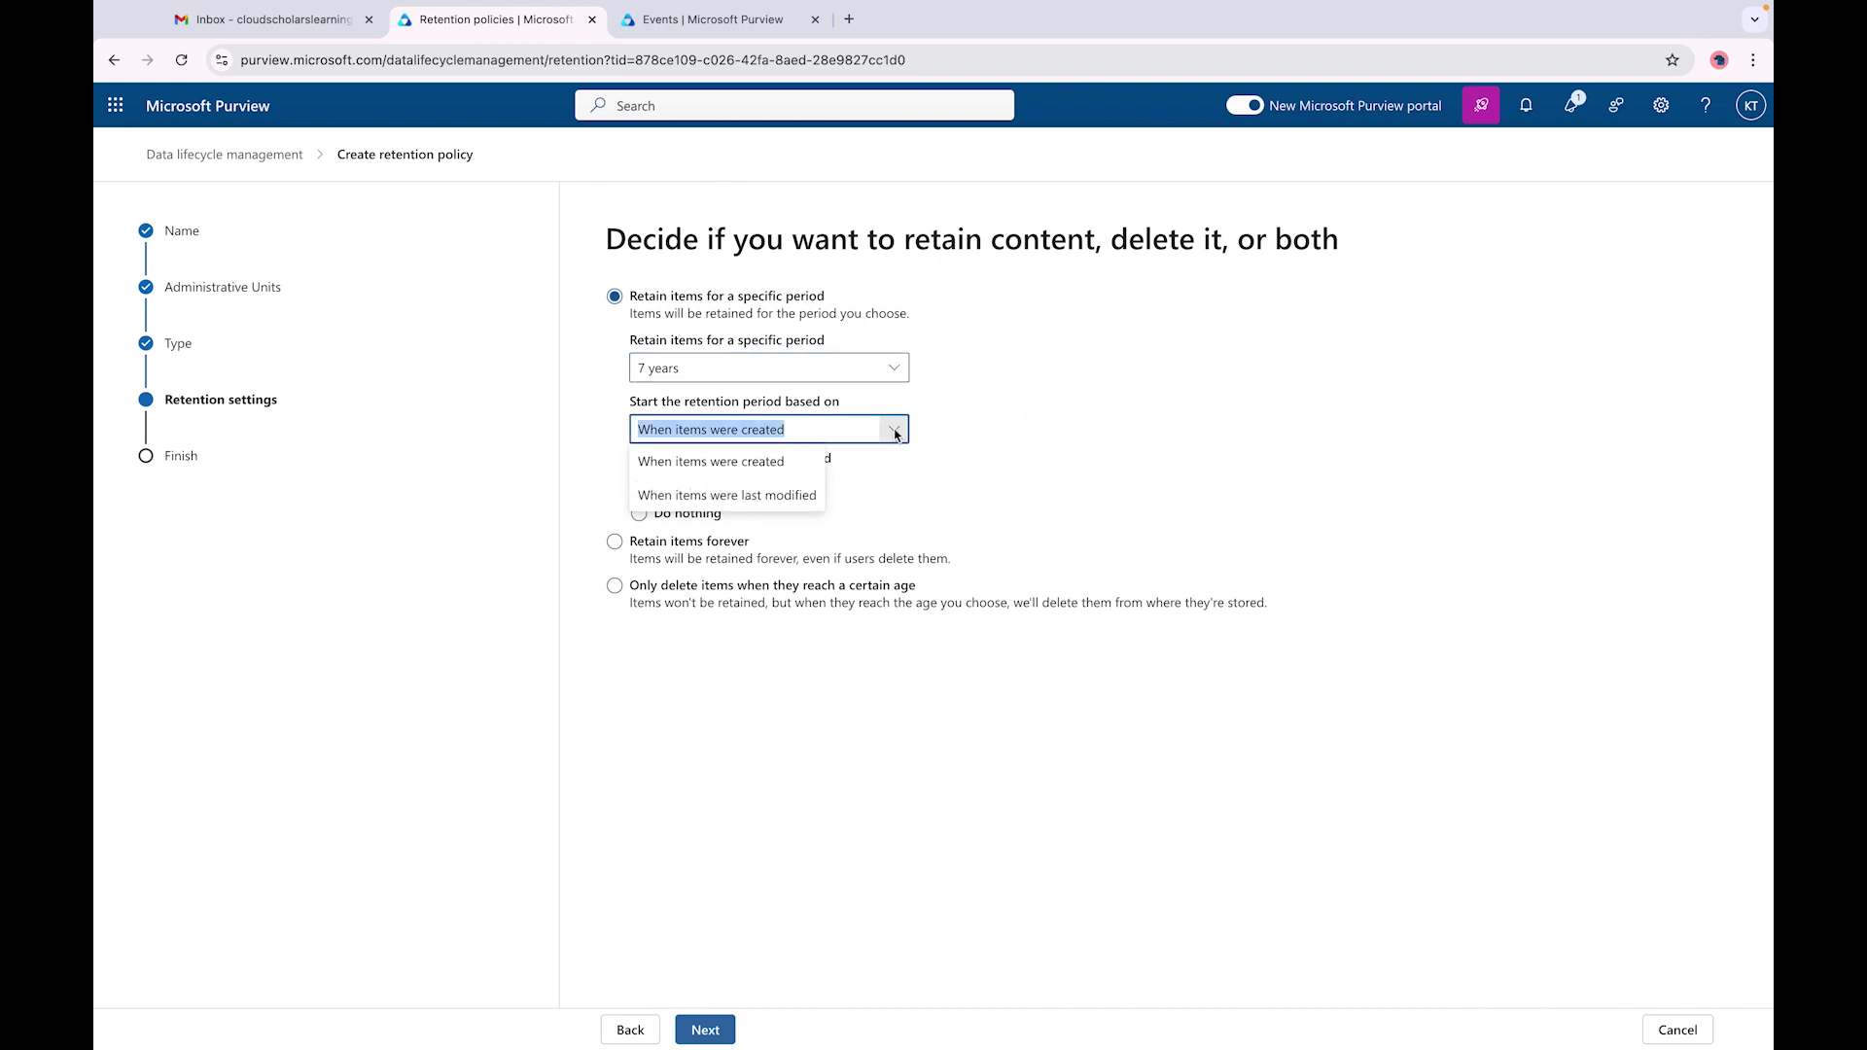
left_click(756, 504)
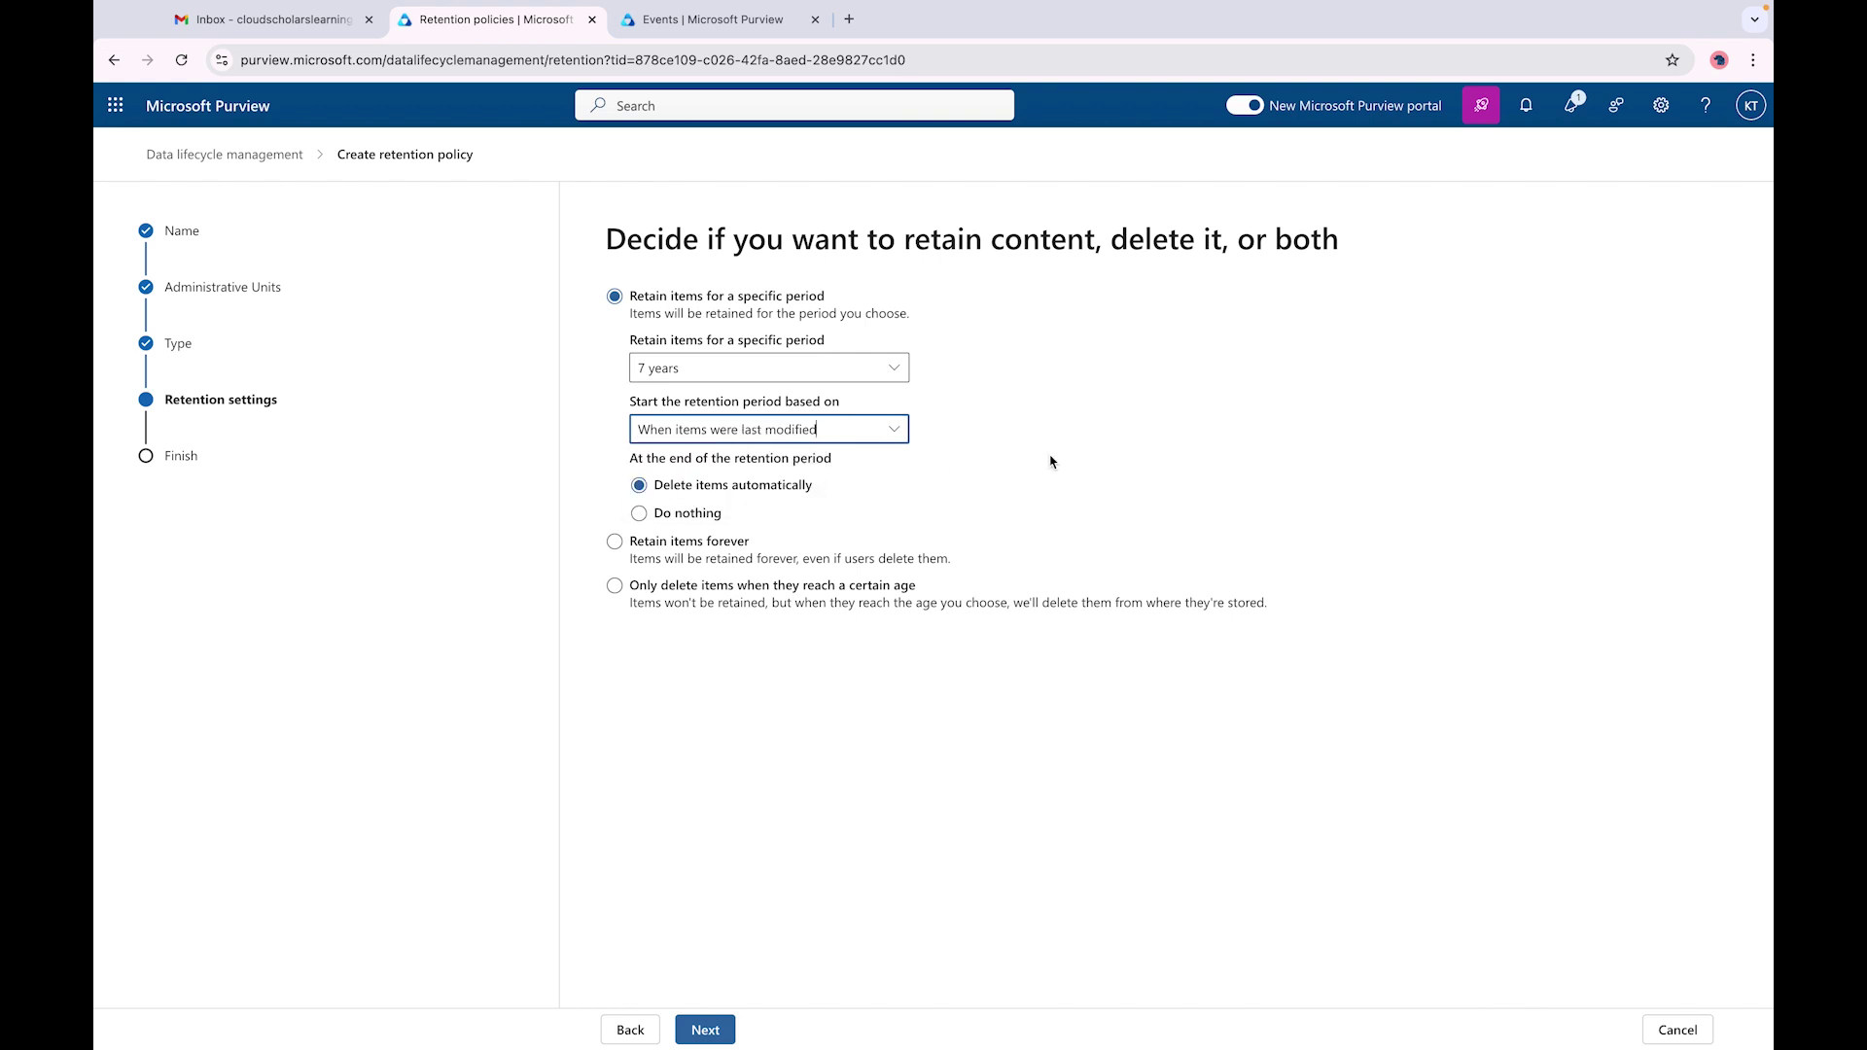
left_click(669, 543)
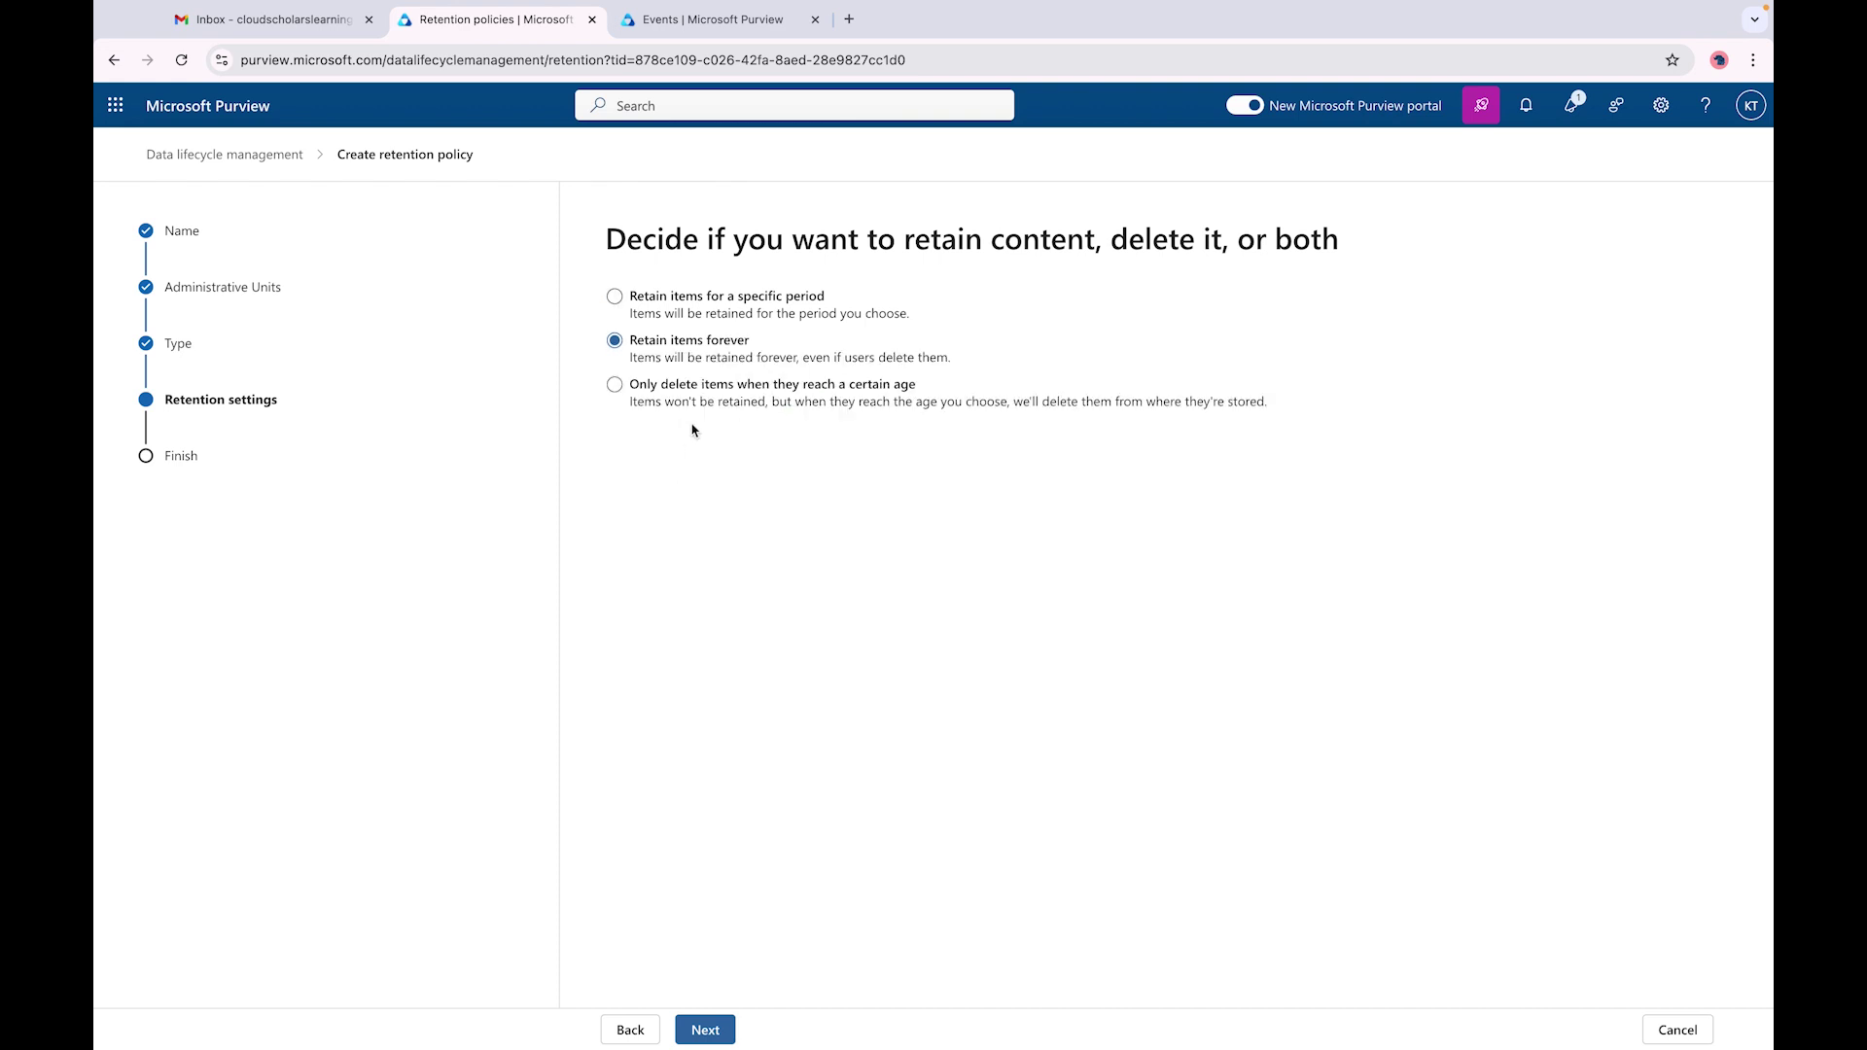
left_click(691, 389)
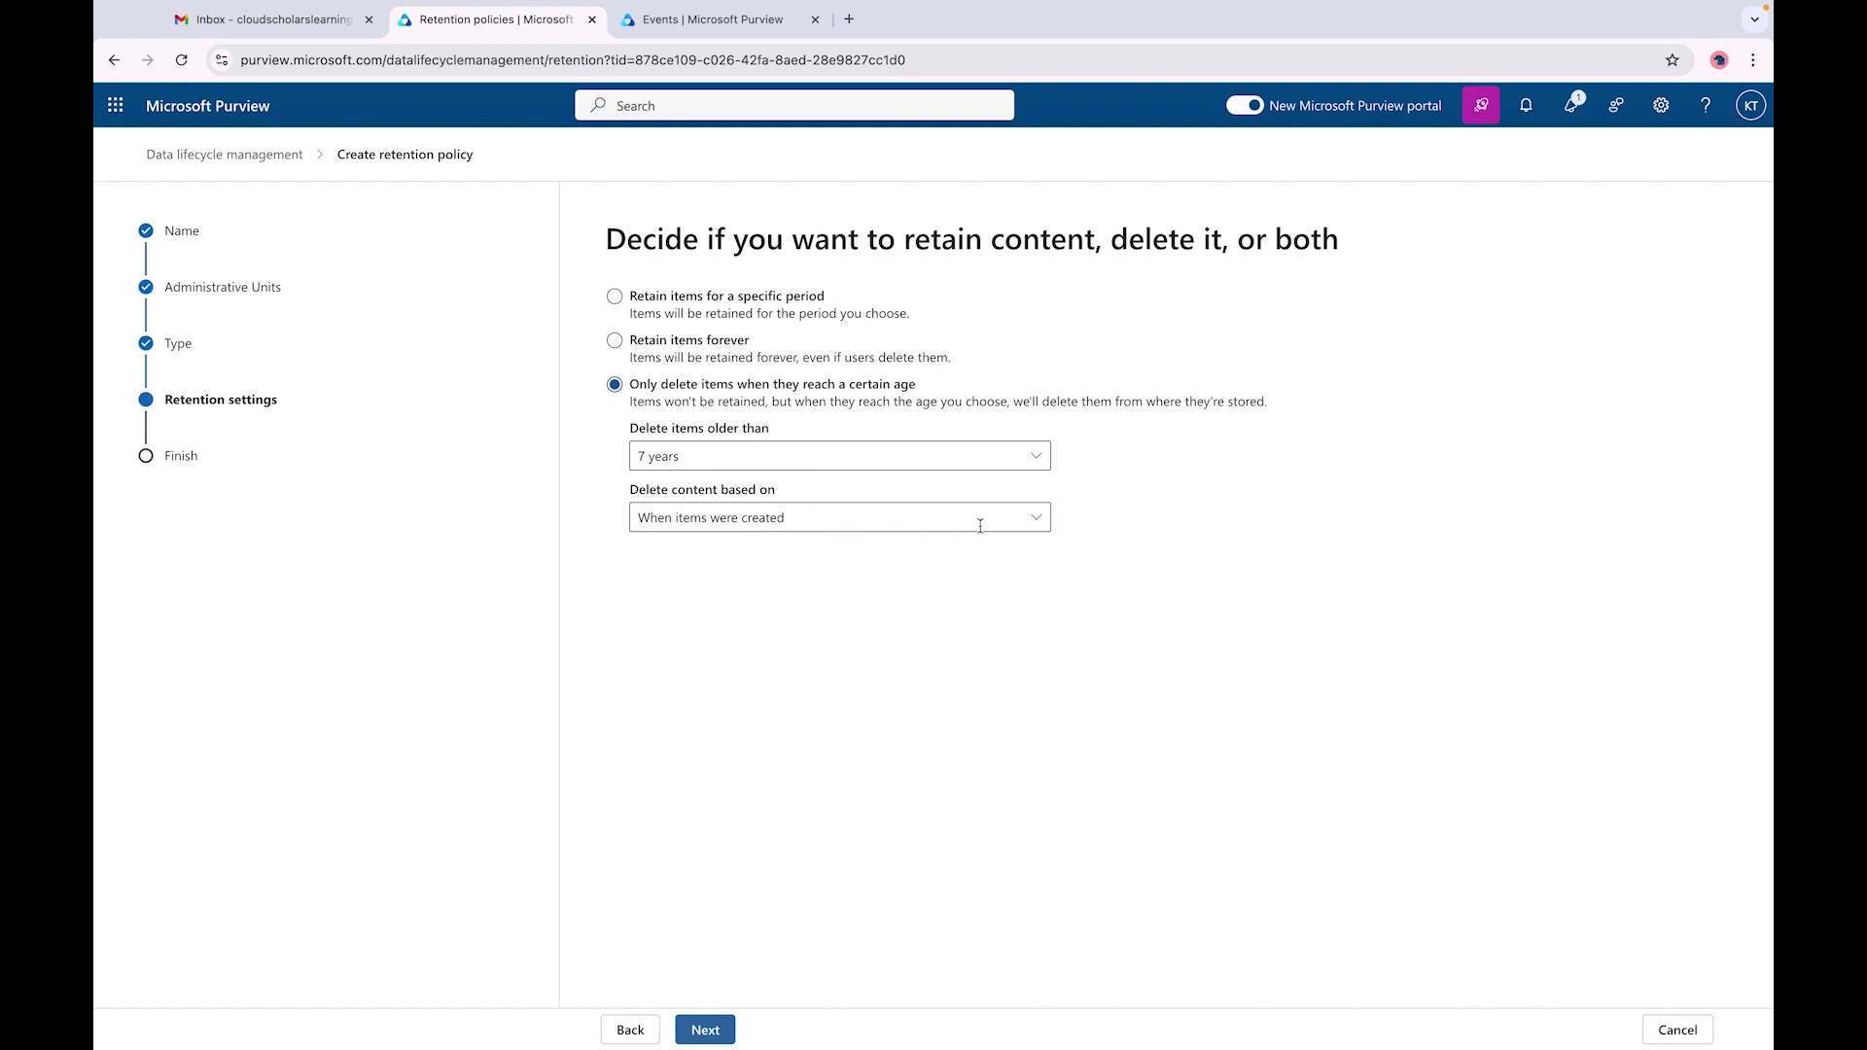
left_click(1035, 516)
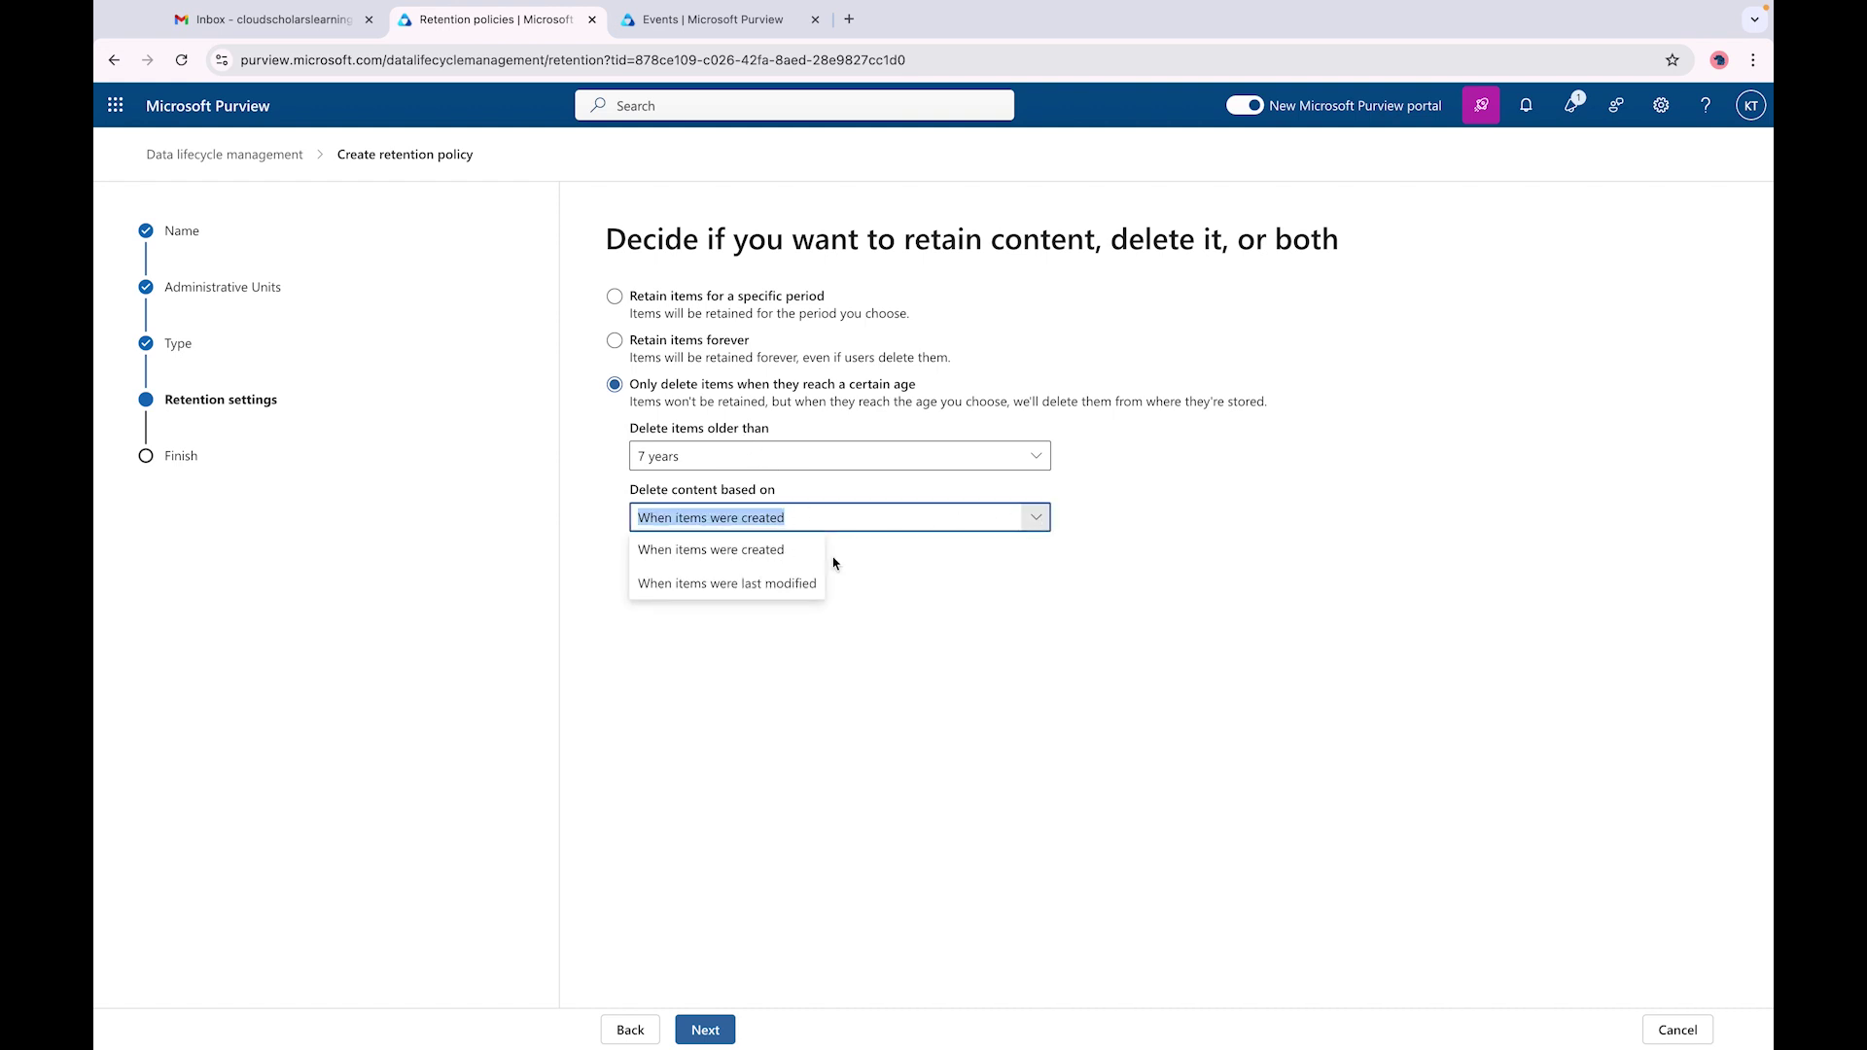
left_click(755, 311)
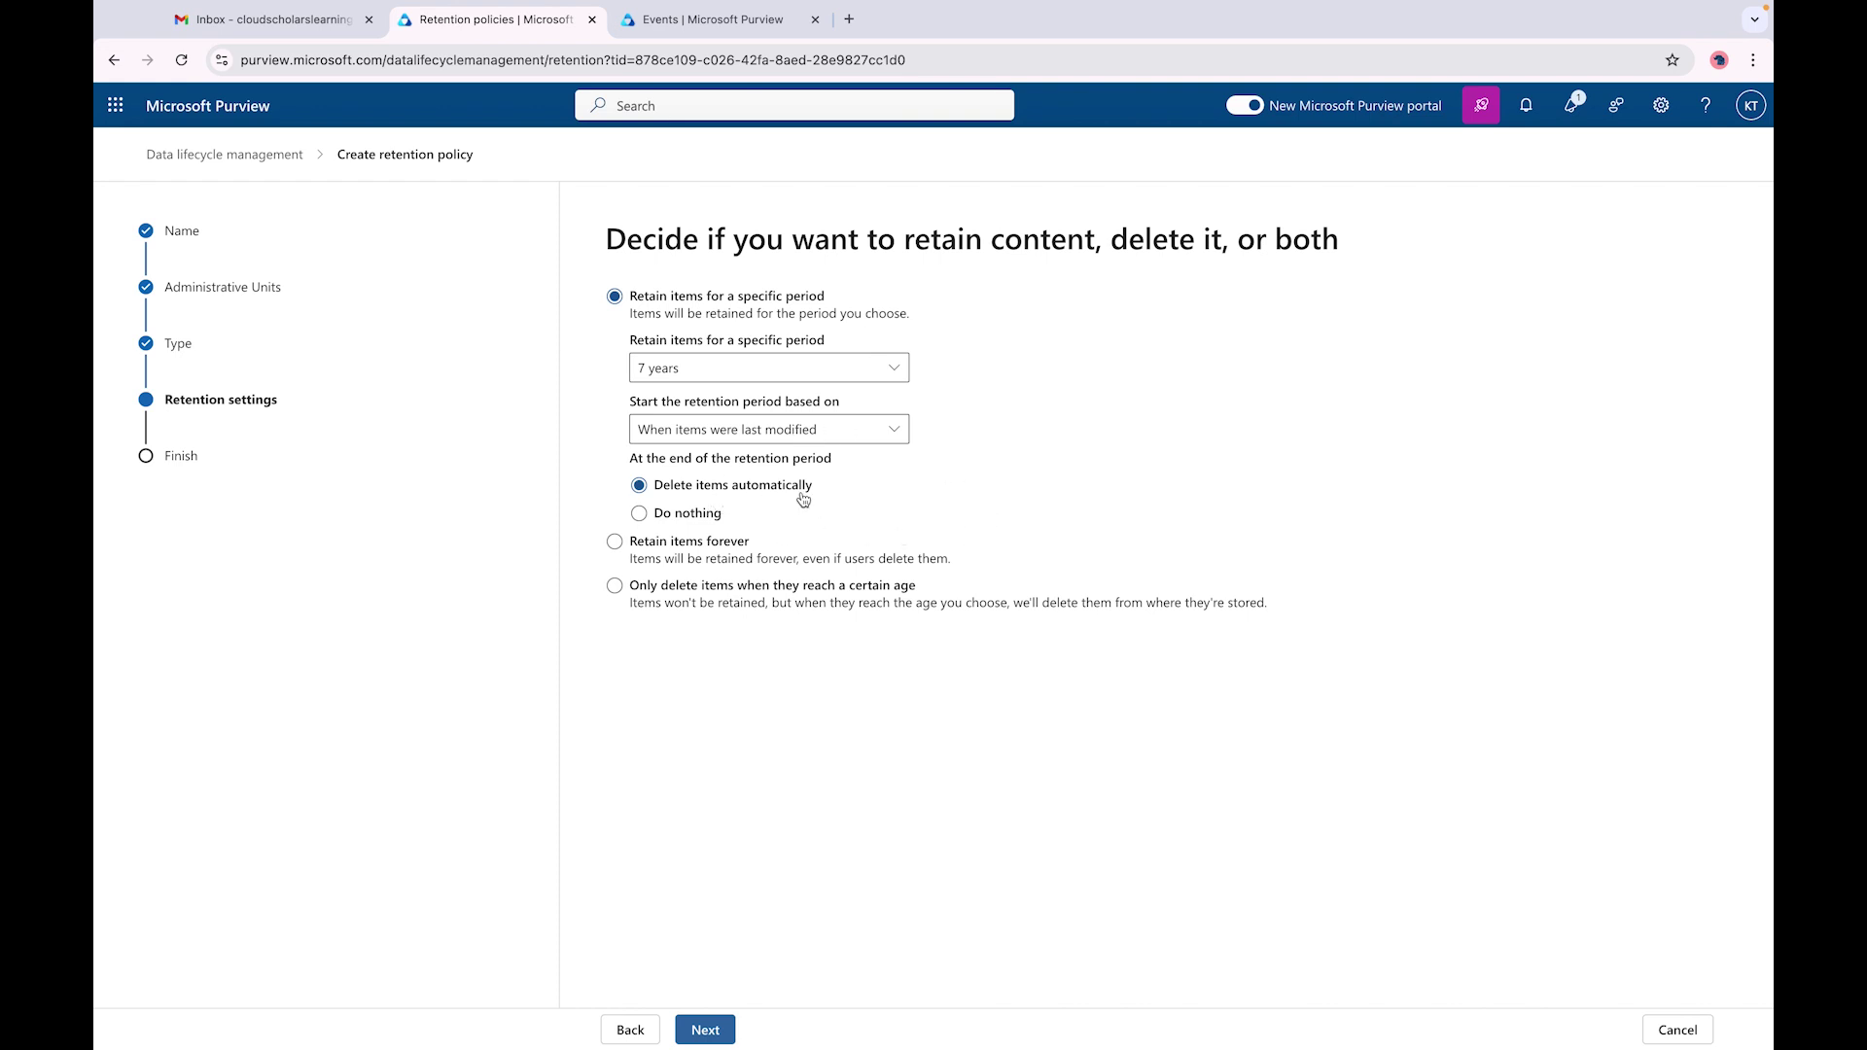
- Accept the retention settings with automatic deletion at the end of the period and submit the 7 Year Retention Policy
left_click(684, 1029)
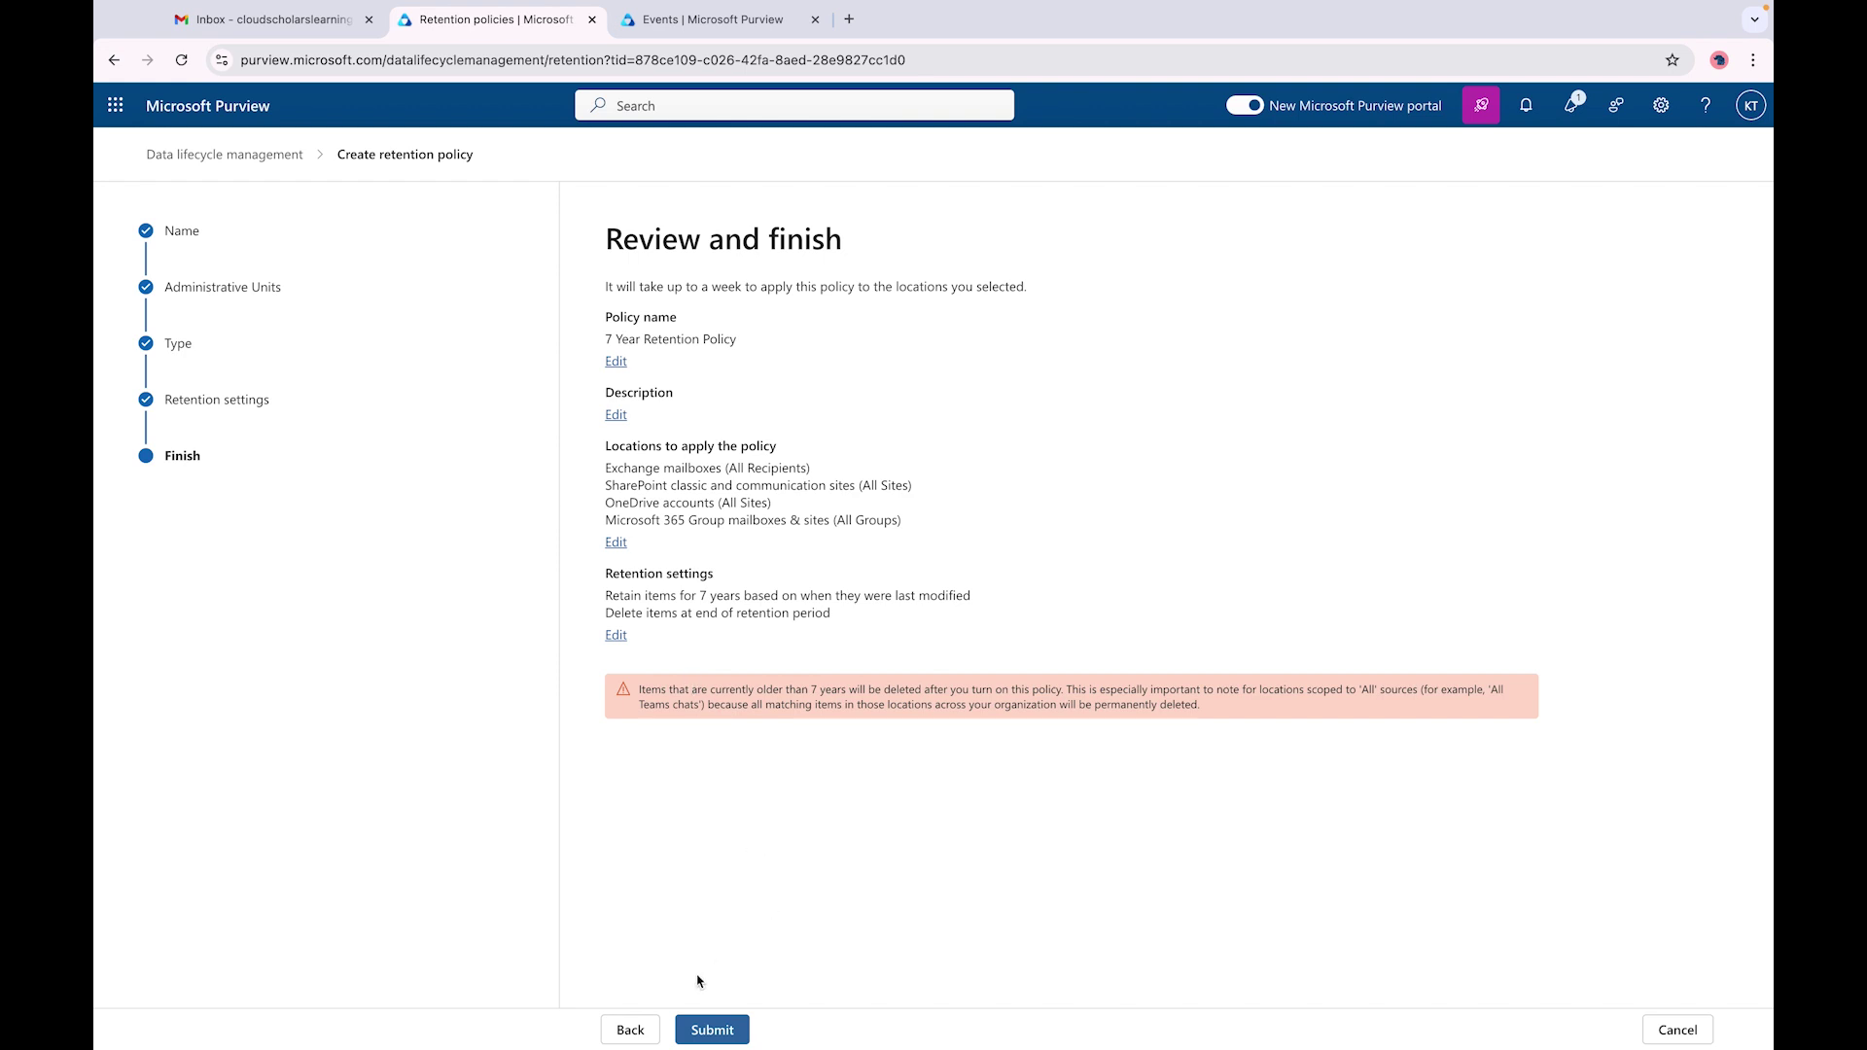
left_click(698, 1029)
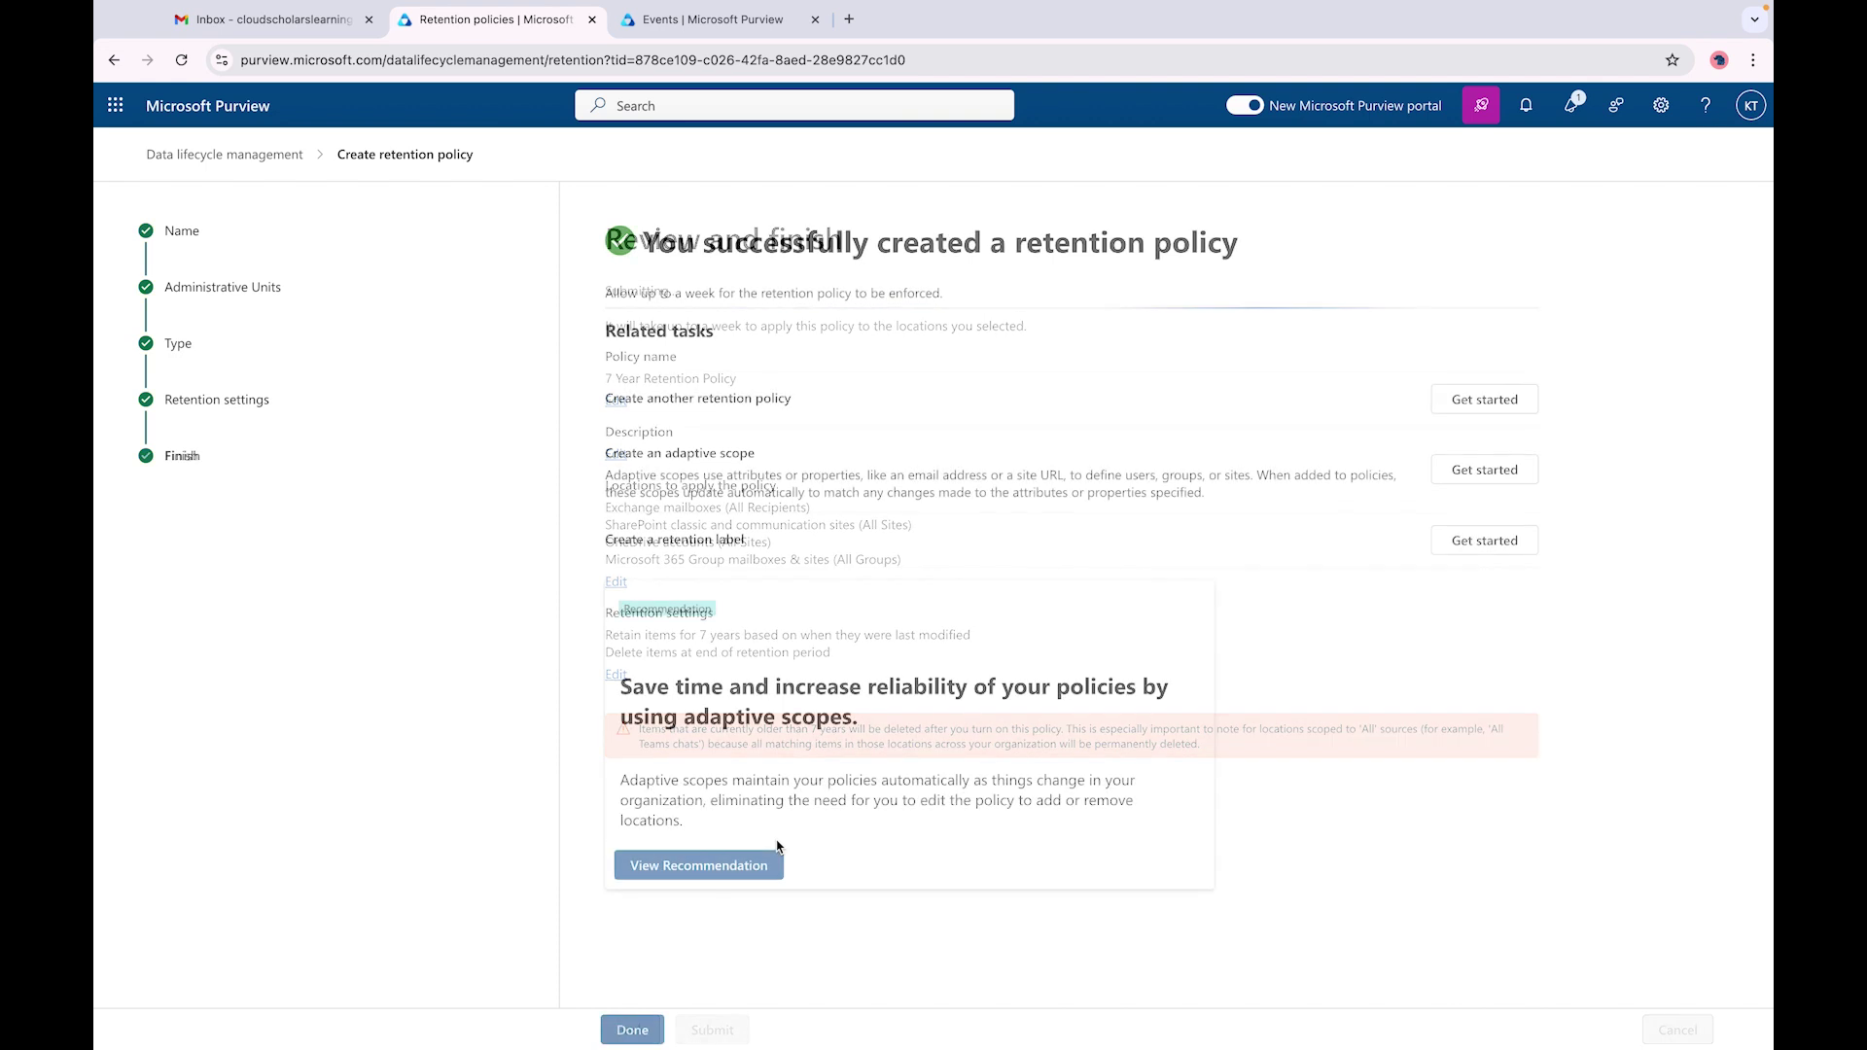